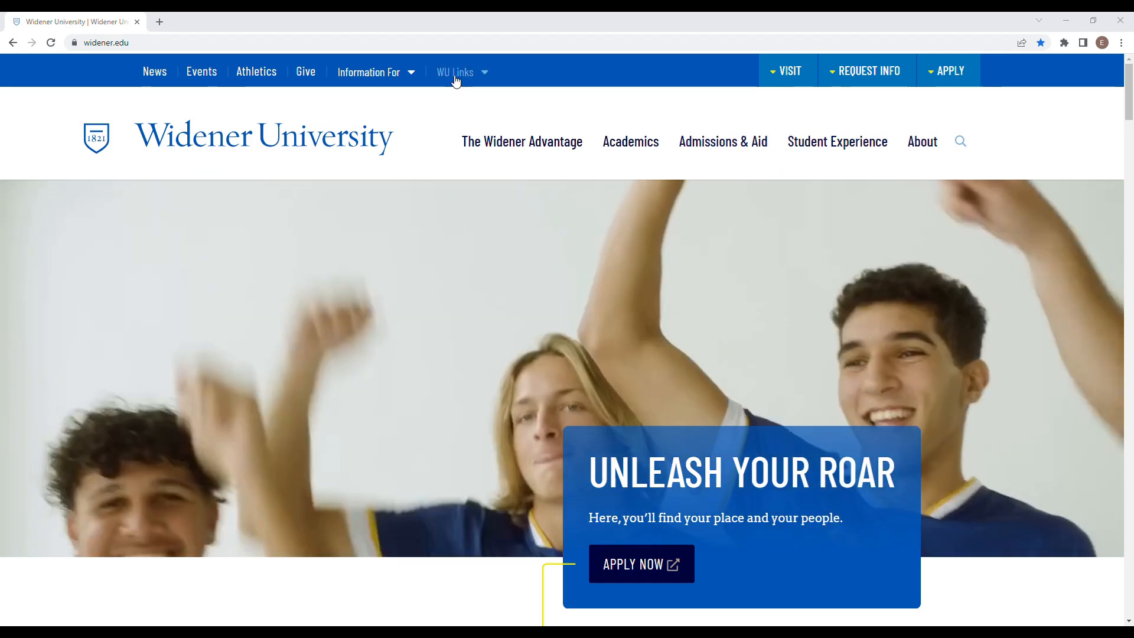
Step: Open the myWidener portal and sign in with the university account and its password, choosing to stay signed in
{"action": "left_click", "coordinate": [455, 74]}
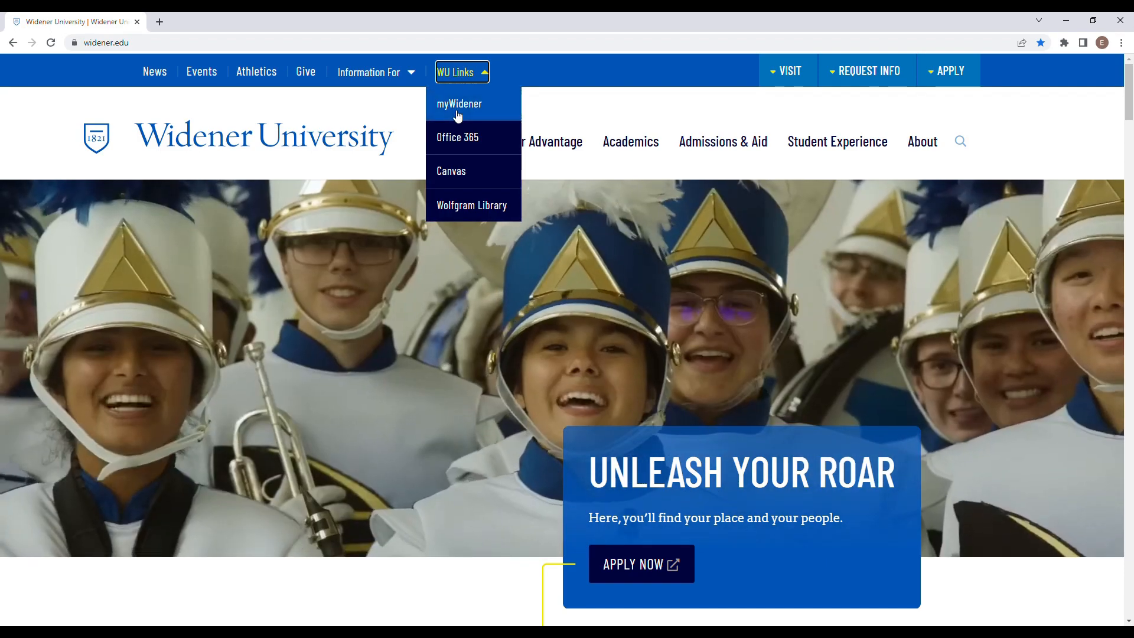
{"action": "left_click", "coordinate": [451, 104]}
{"action": "left_click", "coordinate": [909, 73]}
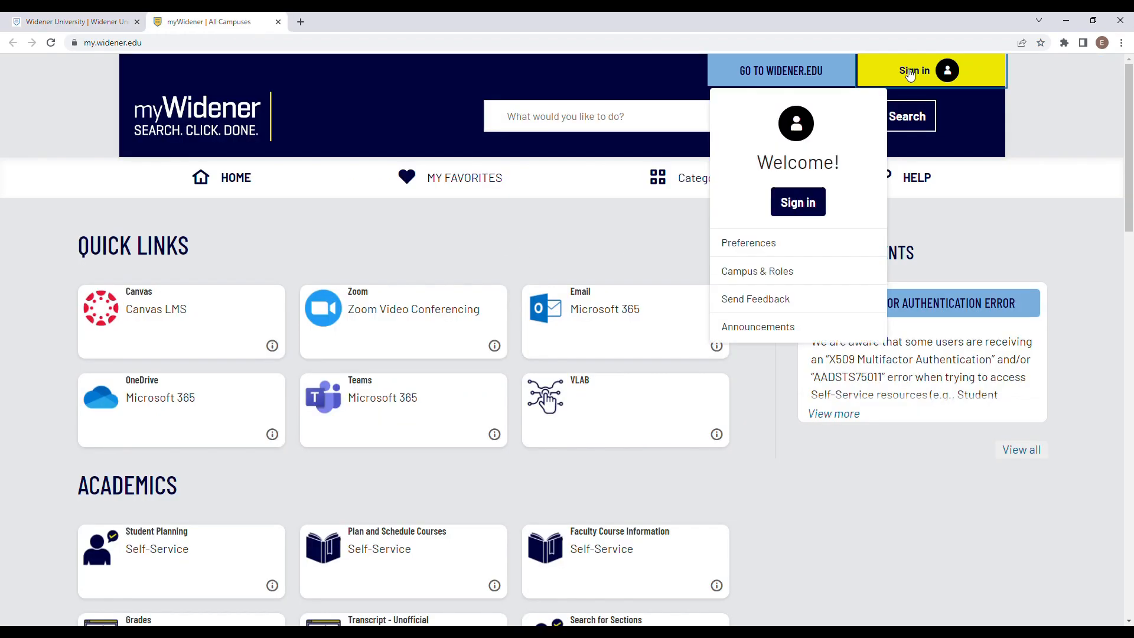
{"action": "left_click", "coordinate": [817, 203]}
{"action": "left_click", "coordinate": [545, 279]}
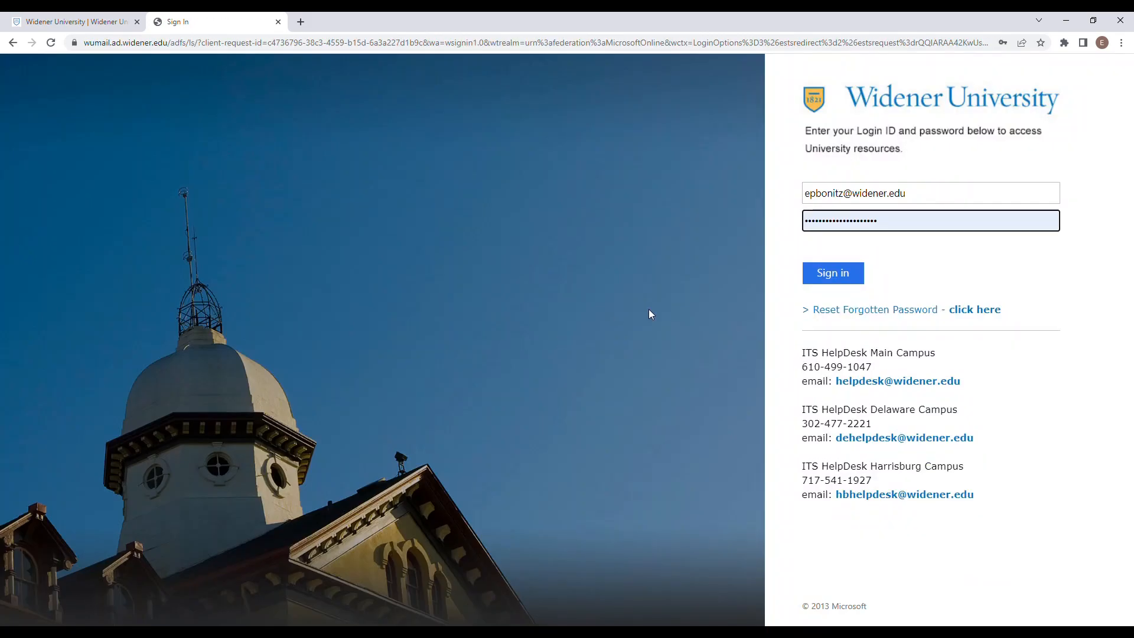
{"action": "left_click", "coordinate": [842, 274]}
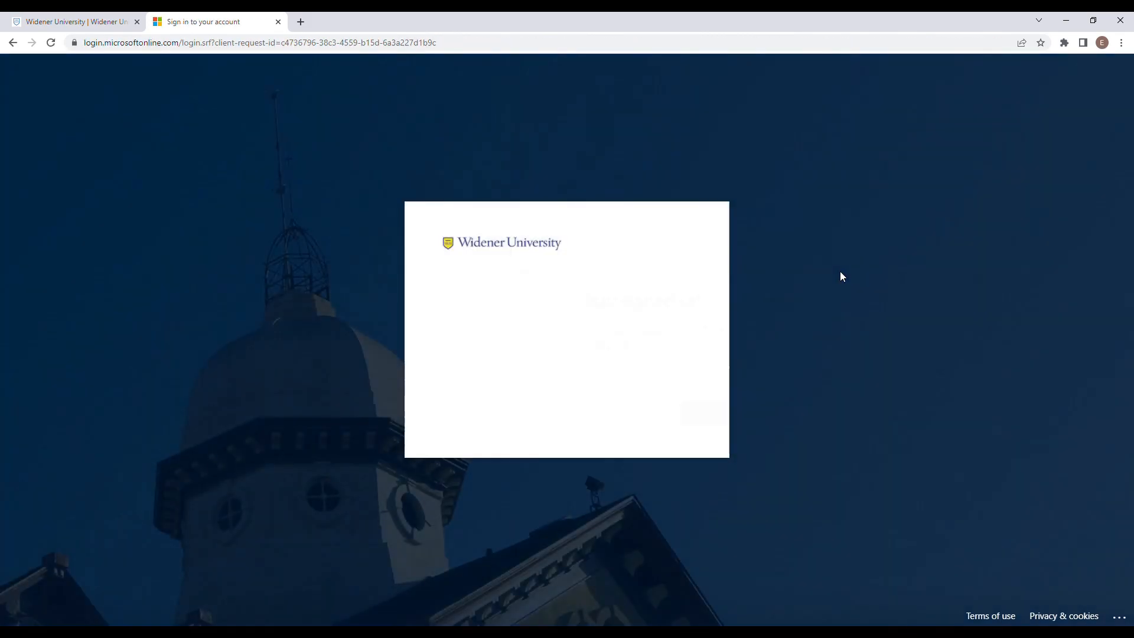
{"action": "left_click", "coordinate": [651, 414]}
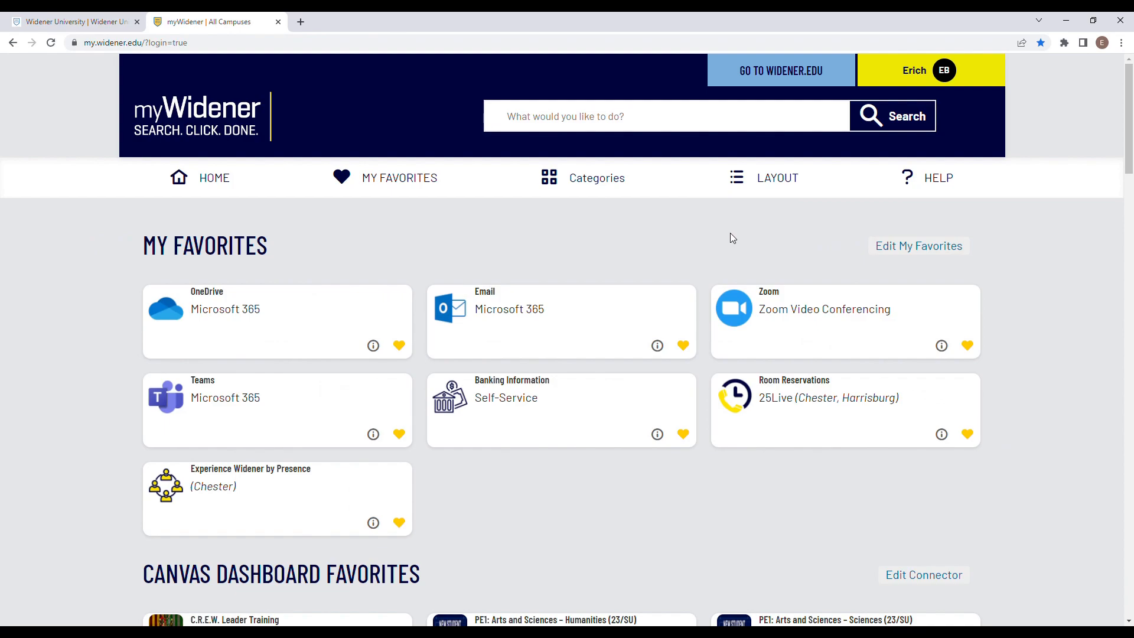
Step: Search myWidener for "25live" and open the 25Live Room Reservations dashboard
{"action": "type", "text": "25live"}
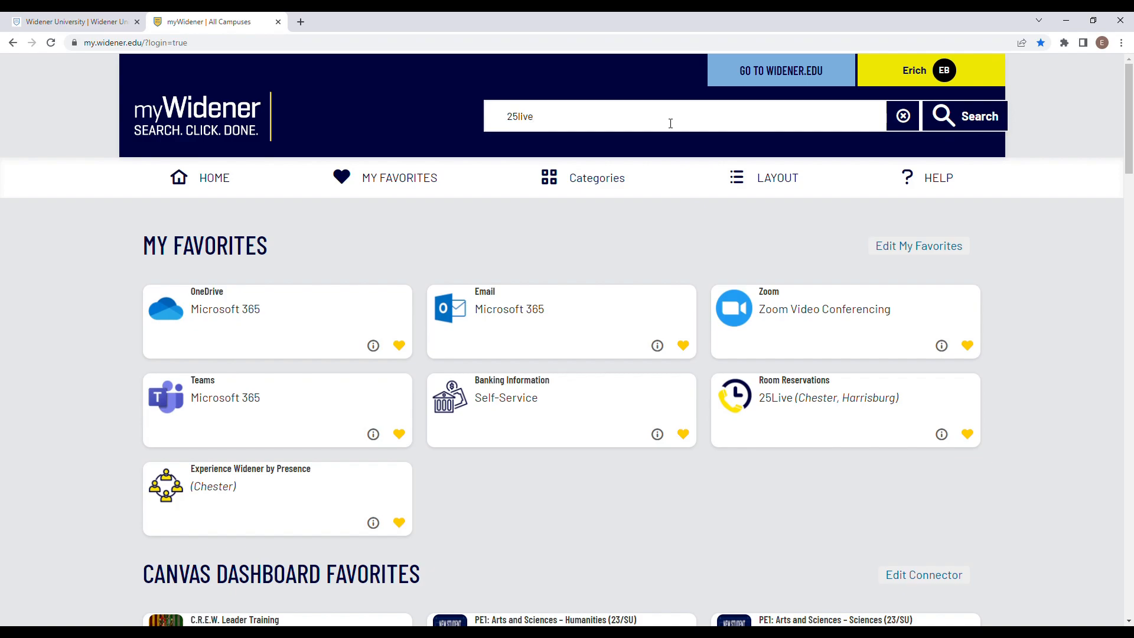
{"action": "key", "text": "Return"}
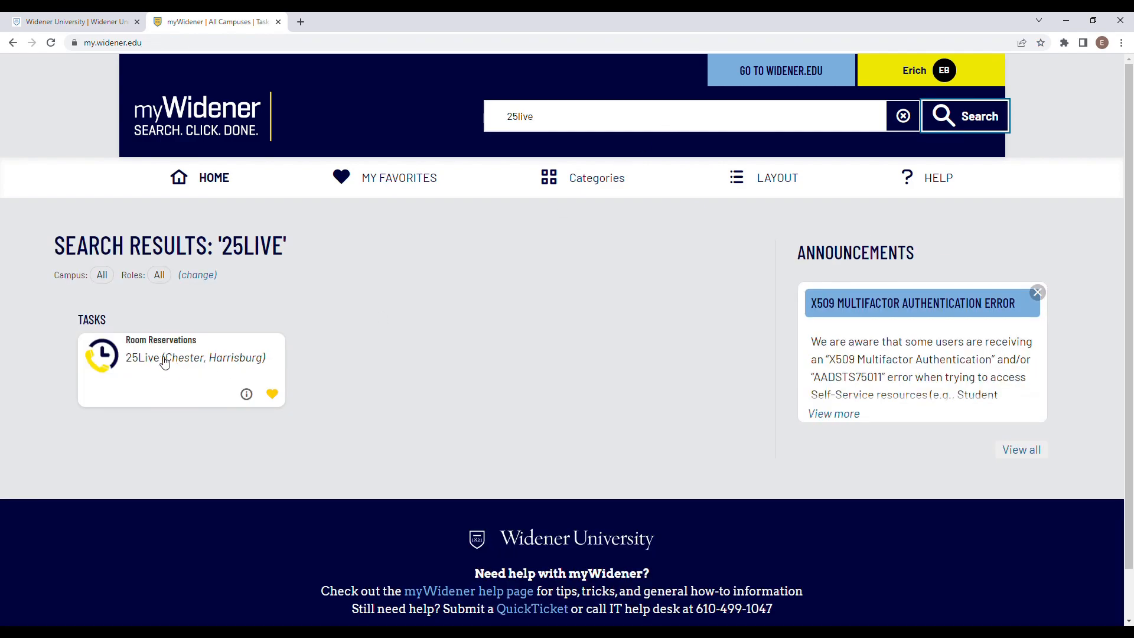
{"action": "left_click", "coordinate": [218, 358]}
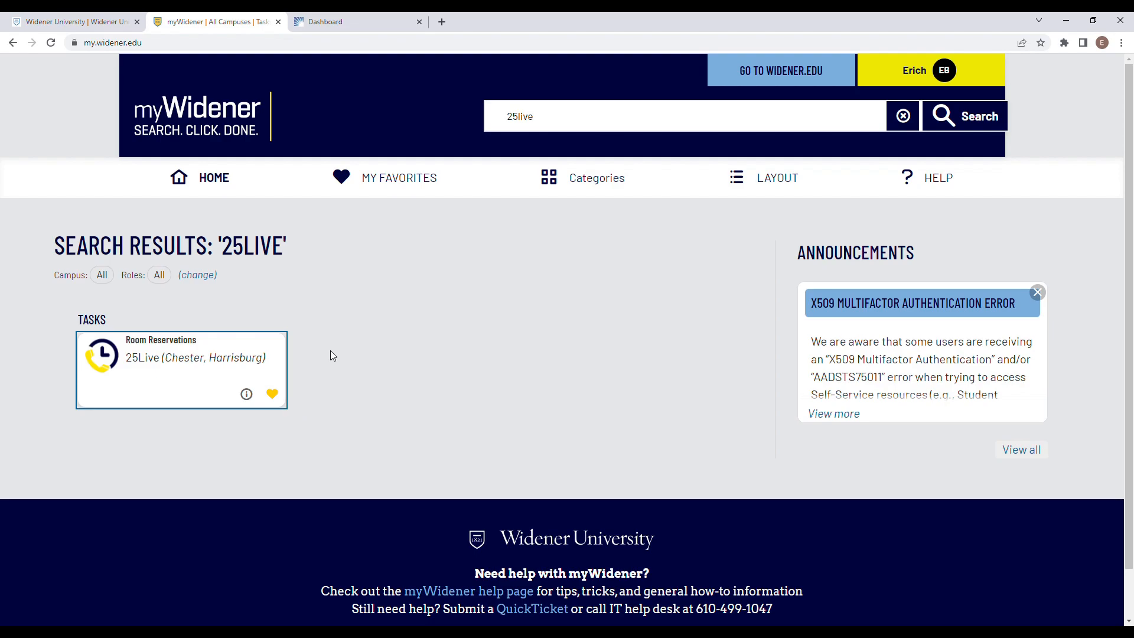
{"action": "left_click", "coordinate": [355, 22]}
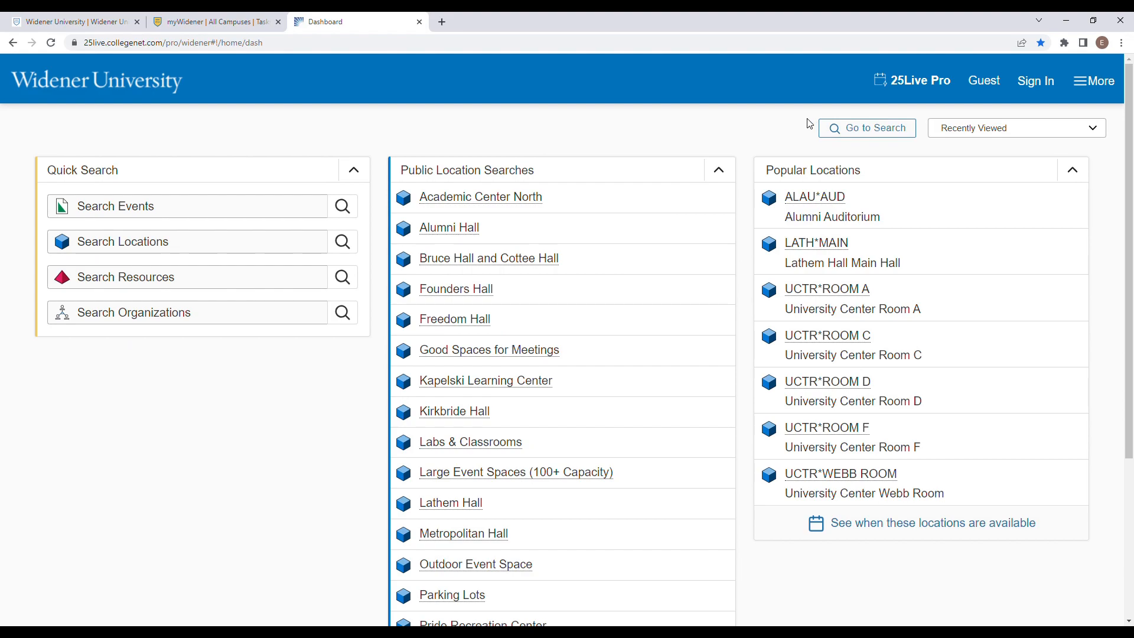
Step: Sign in to 25Live with the university account and its password, choosing to stay signed in
{"action": "left_click", "coordinate": [1024, 87]}
{"action": "left_click", "coordinate": [589, 277]}
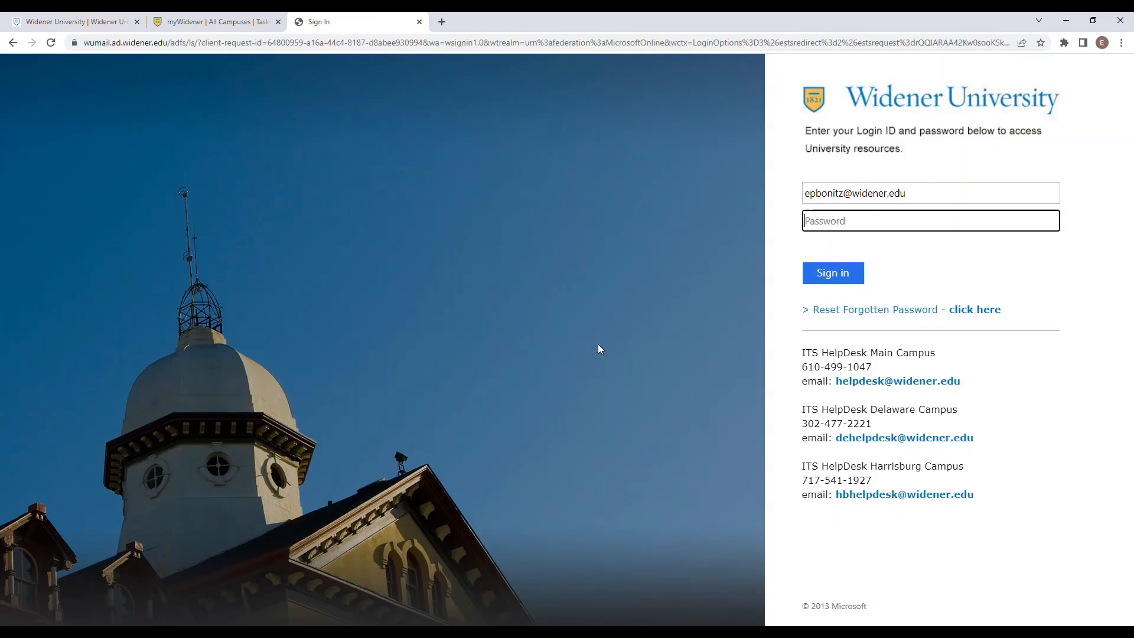
{"action": "left_click", "coordinate": [829, 279]}
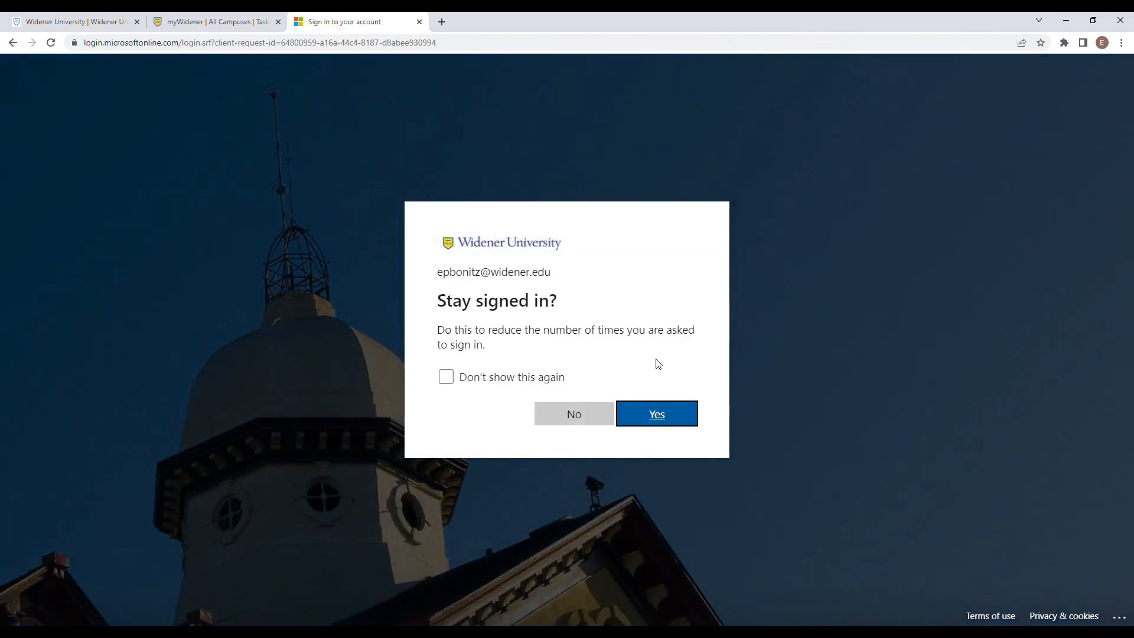
{"action": "left_click", "coordinate": [649, 414]}
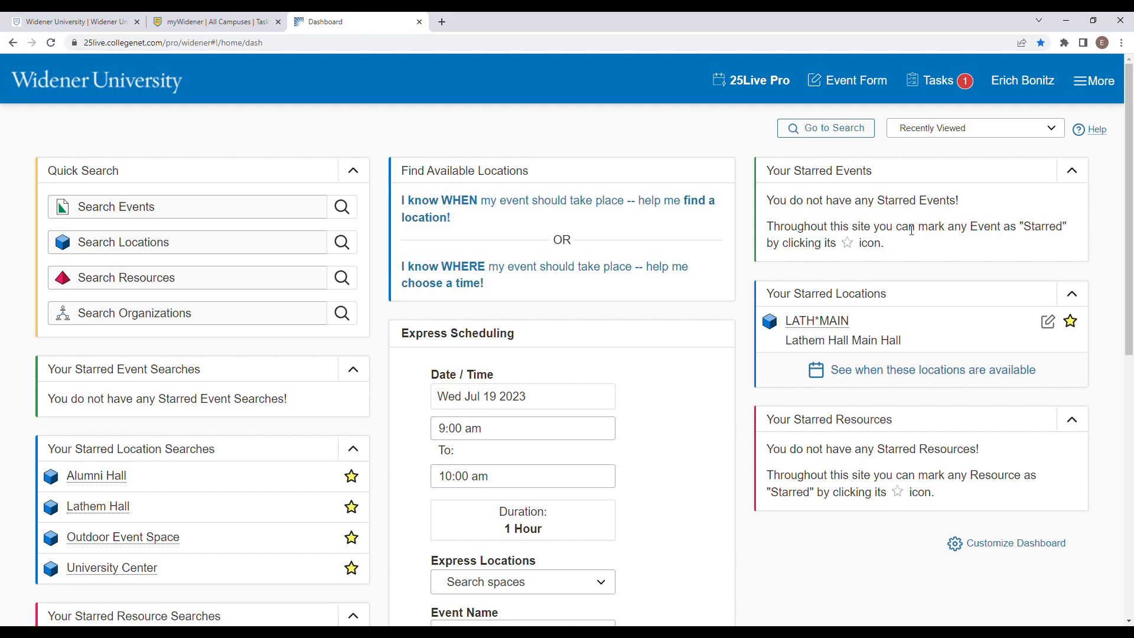
Step: Open the 25Live Availability grid in a separate browser tab and switch to it
{"action": "left_click", "coordinate": [1092, 83]}
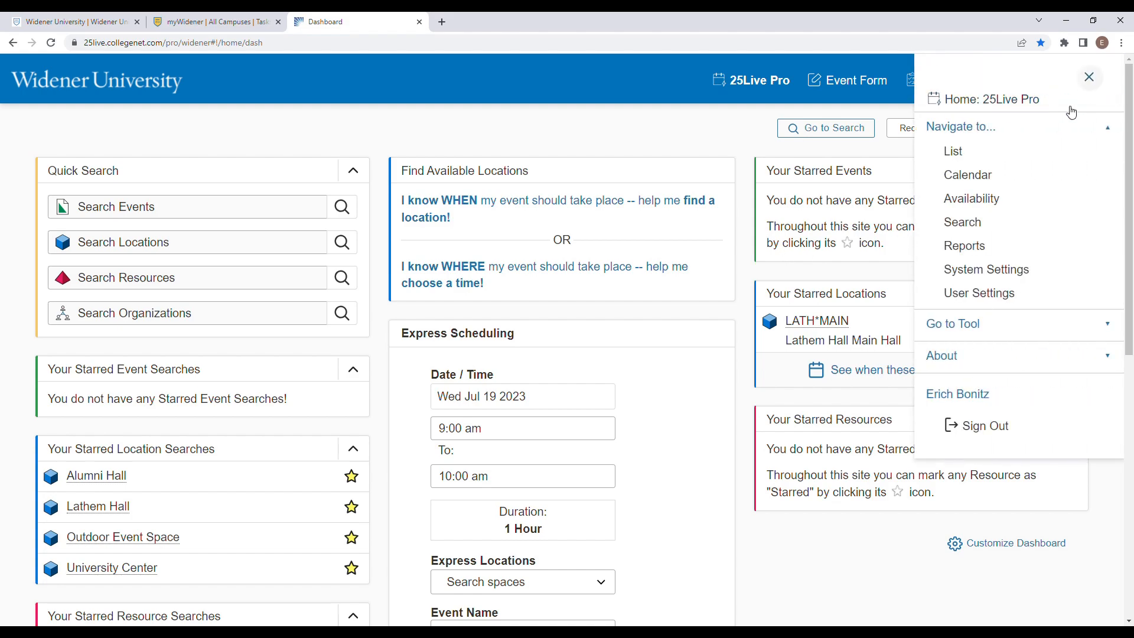
{"action": "middle_click", "coordinate": [963, 204]}
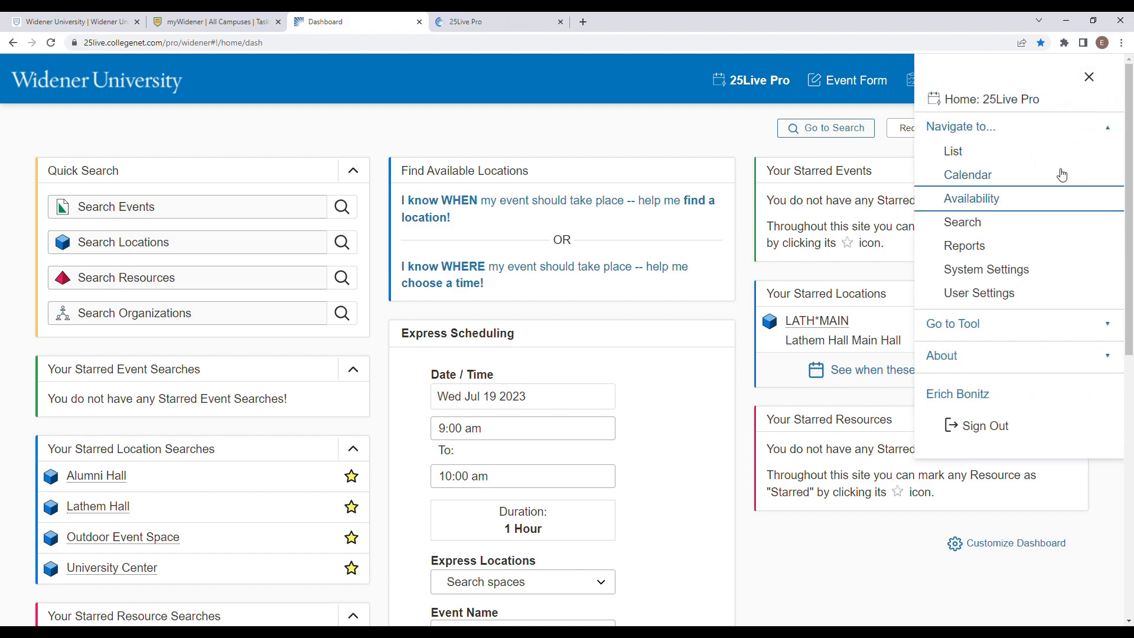
{"action": "left_click", "coordinate": [492, 24]}
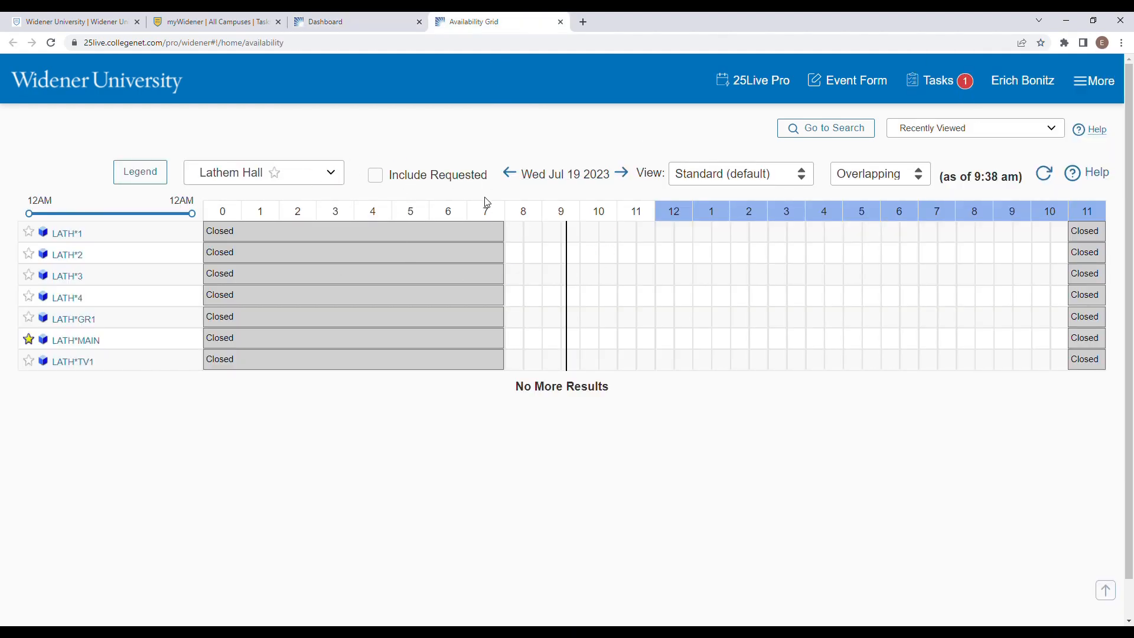
Step: Show the Lathem Hall availability for Tue Oct 24 2023 with requested events included
{"action": "left_click", "coordinate": [565, 181]}
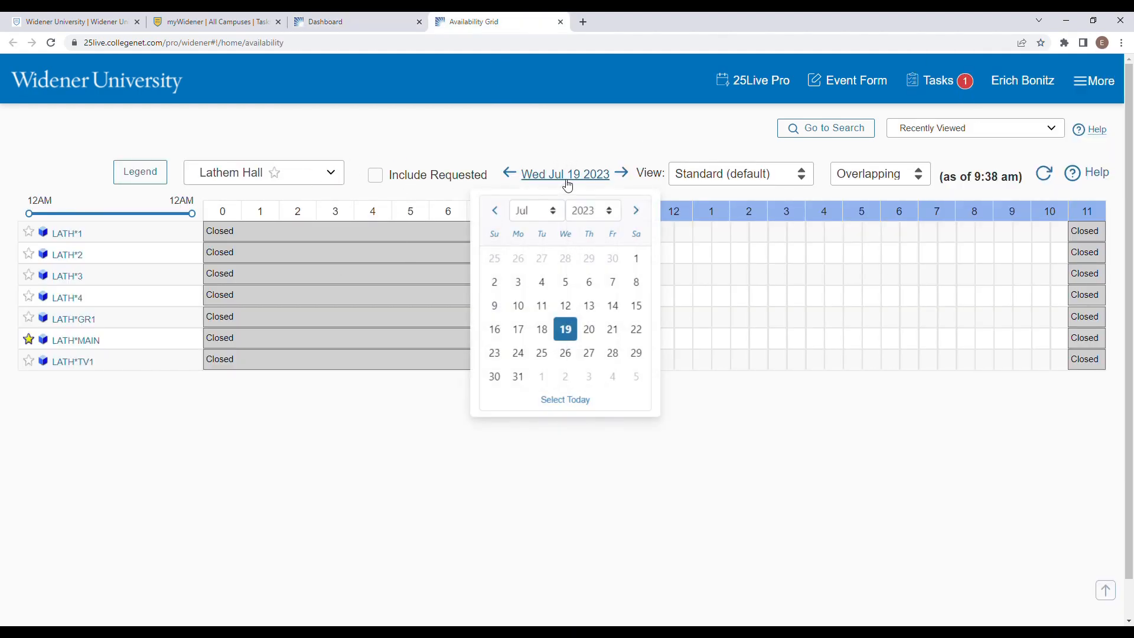
{"action": "left_click", "coordinate": [636, 210]}
{"action": "left_click", "coordinate": [635, 210]}
{"action": "left_click", "coordinate": [635, 211]}
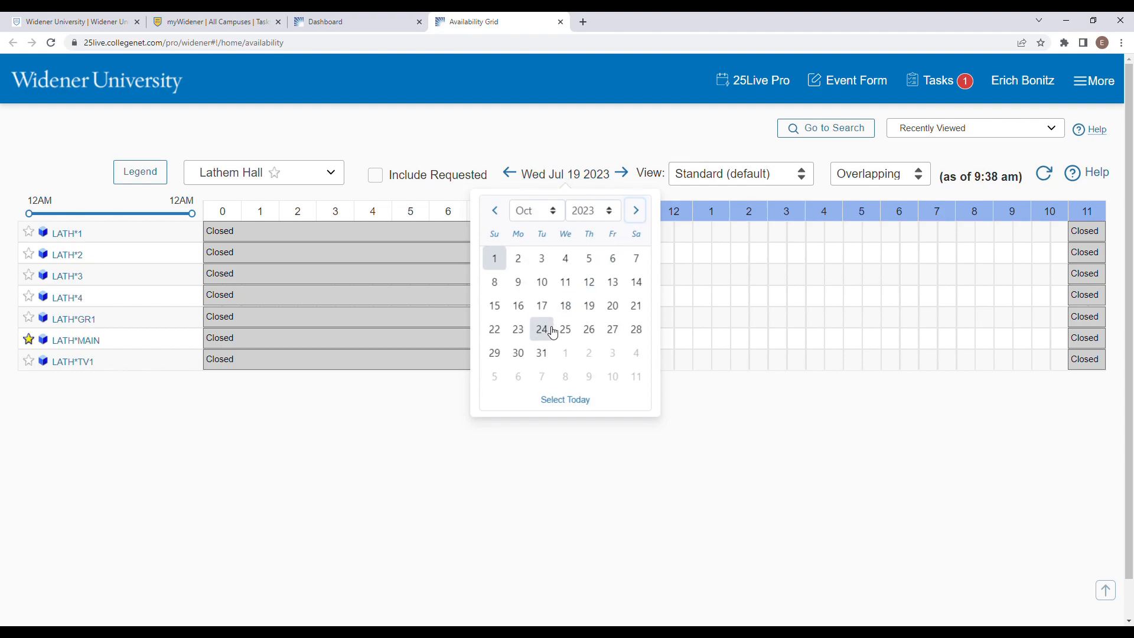
{"action": "left_click", "coordinate": [542, 329]}
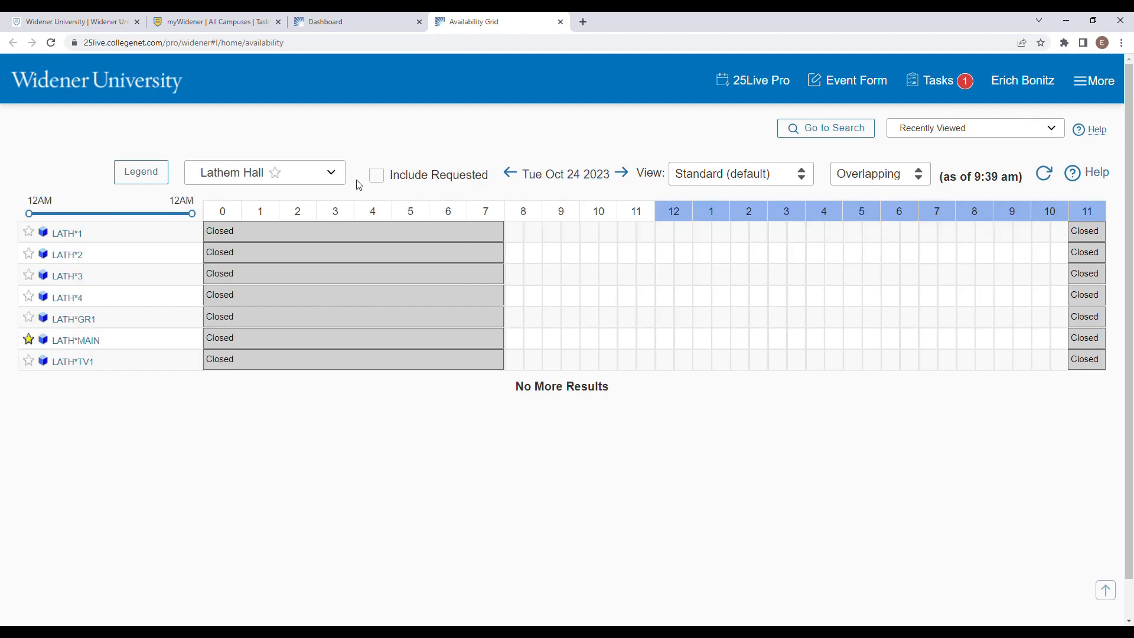
{"action": "left_click", "coordinate": [376, 177]}
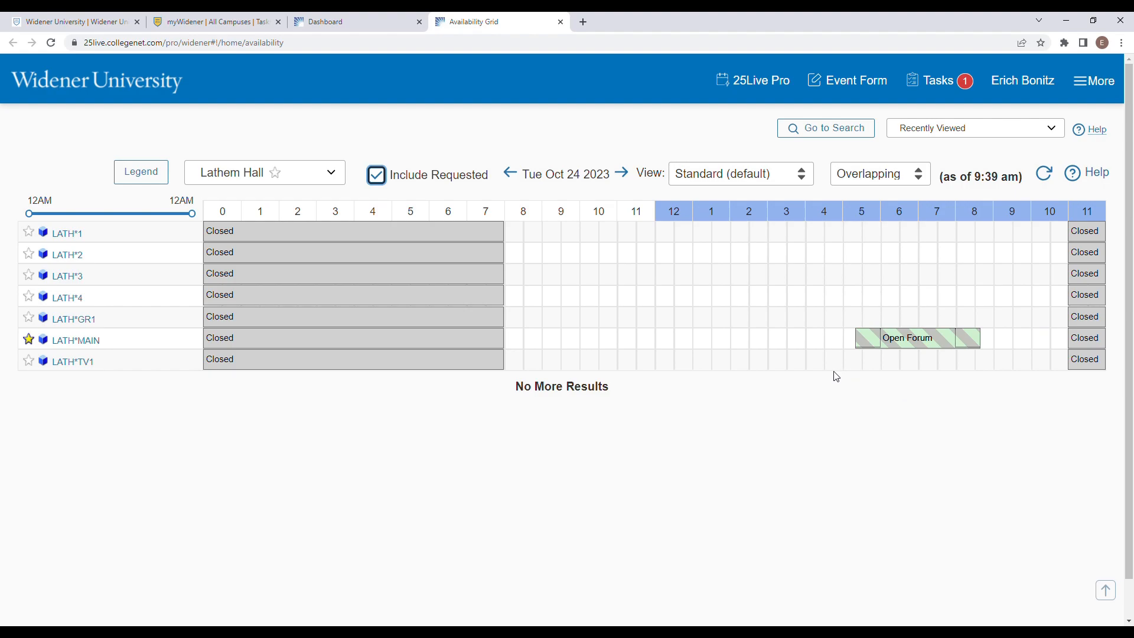
Step: Return to the dashboard, go to the outstanding tasks and open the Open Forum event's details
{"action": "left_click", "coordinate": [351, 24]}
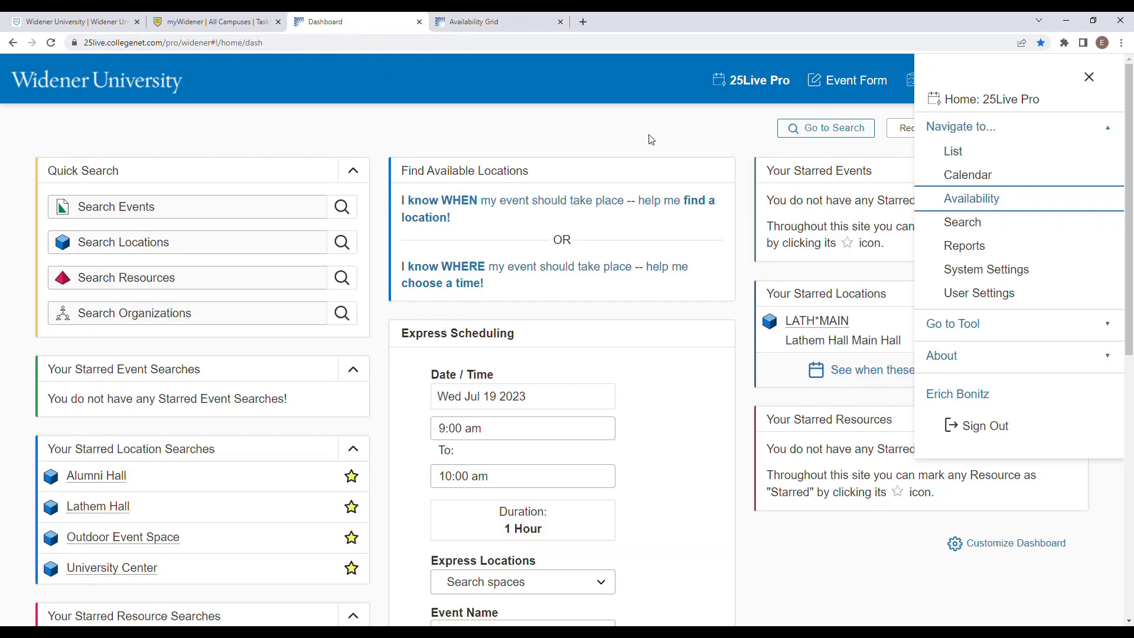
{"action": "left_click", "coordinate": [685, 149]}
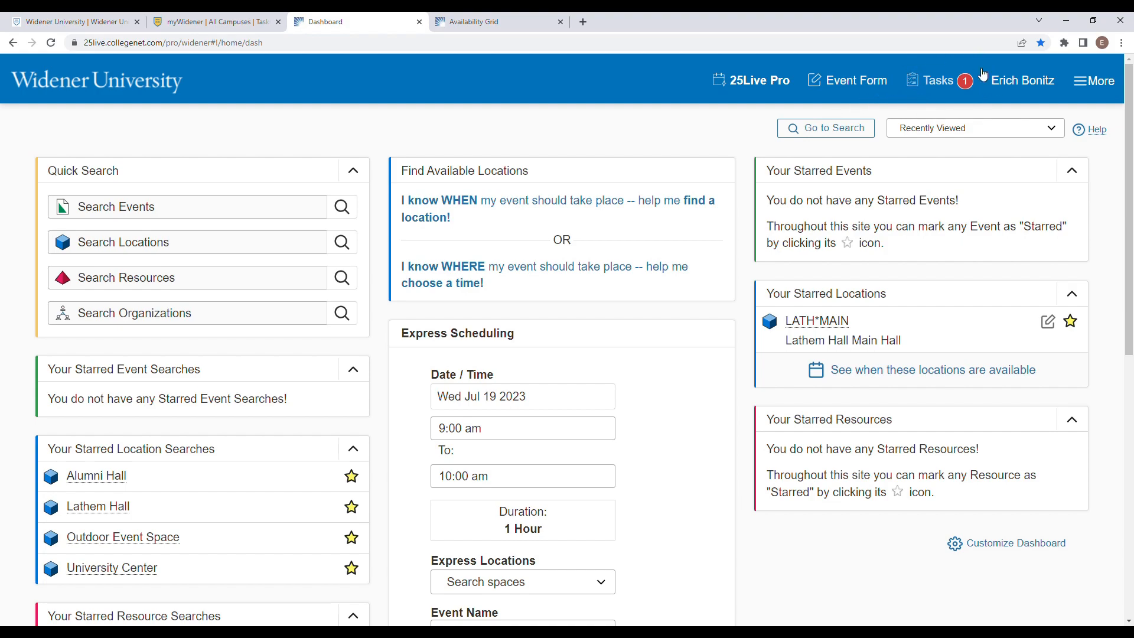
{"action": "left_click", "coordinate": [945, 87]}
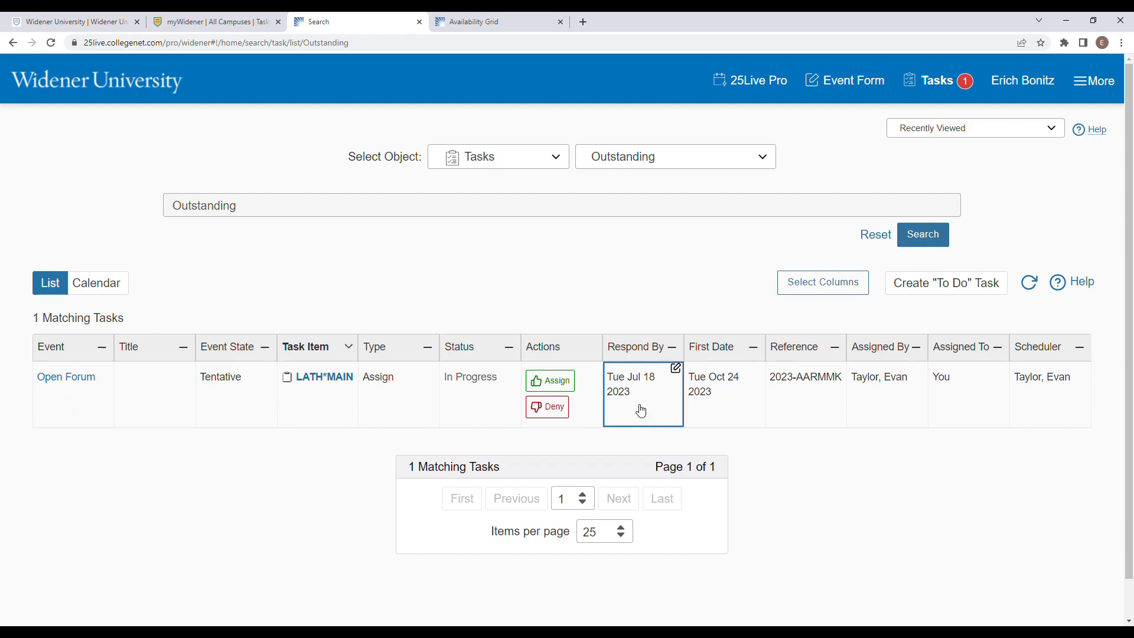
{"action": "left_click_drag", "start_coordinate": [561, 347], "coordinate": [536, 352]}
{"action": "left_click", "coordinate": [517, 317]}
{"action": "left_click", "coordinate": [79, 386]}
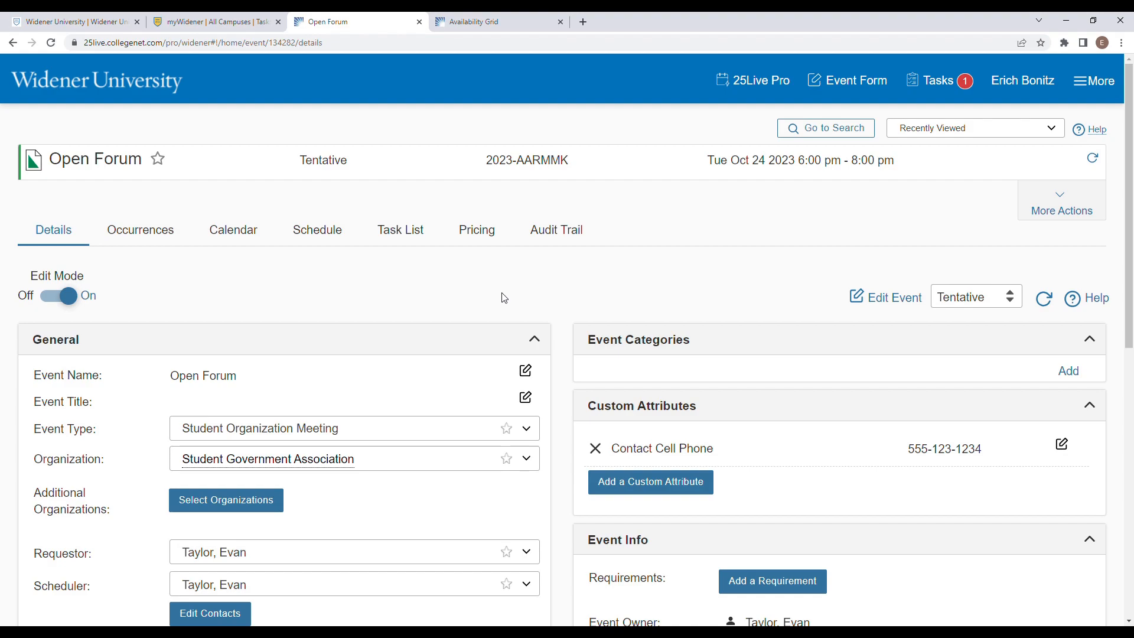
Step: Review the Open Forum event's scheduled date and time and the Event Name entry in its details
{"action": "left_click_drag", "start_coordinate": [896, 160], "coordinate": [708, 165]}
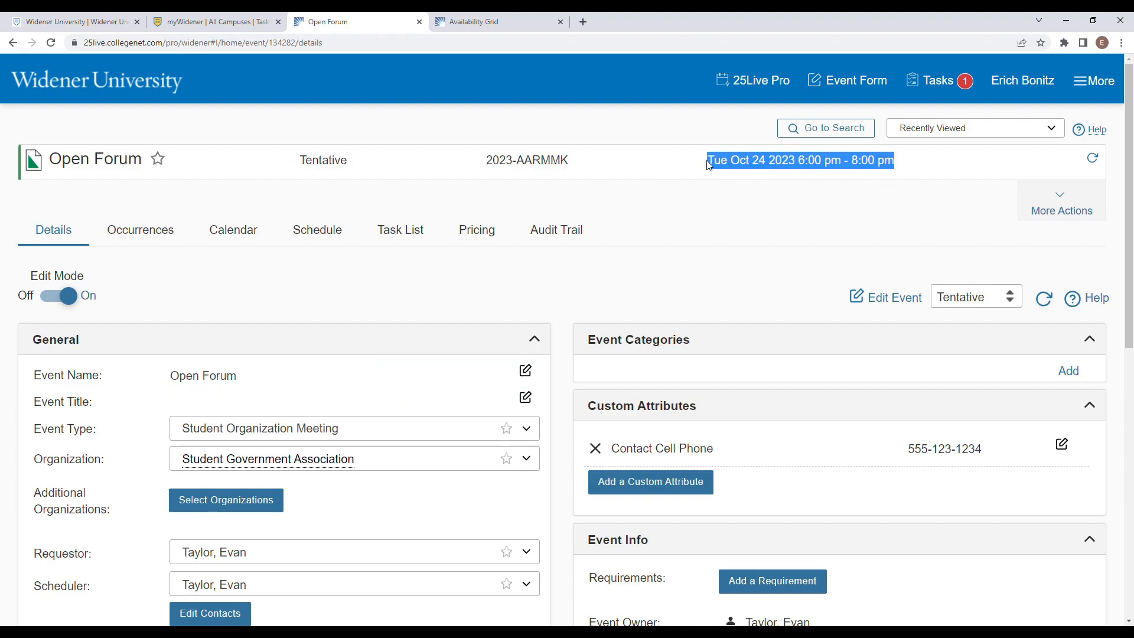
{"action": "left_click", "coordinate": [703, 213]}
{"action": "mouse_move", "coordinate": [909, 160]}
{"action": "left_mouse_down"}
{"action": "mouse_move", "coordinate": [59, 161]}
{"action": "mouse_move", "coordinate": [905, 177]}
{"action": "left_mouse_up"}
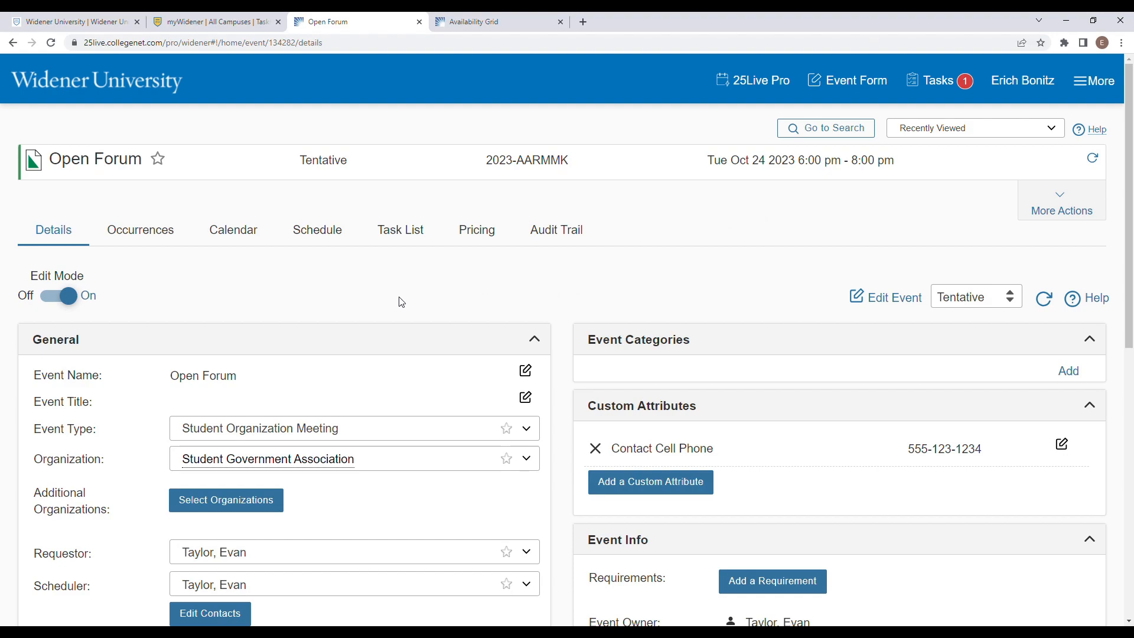
{"action": "left_click", "coordinate": [36, 239]}
{"action": "left_click_drag", "start_coordinate": [107, 382], "coordinate": [26, 375]}
{"action": "left_click_drag", "start_coordinate": [30, 376], "coordinate": [107, 381]}
Step: Copy the event name "Open Forum" into the Event Title and save it
{"action": "left_click", "coordinate": [248, 378]}
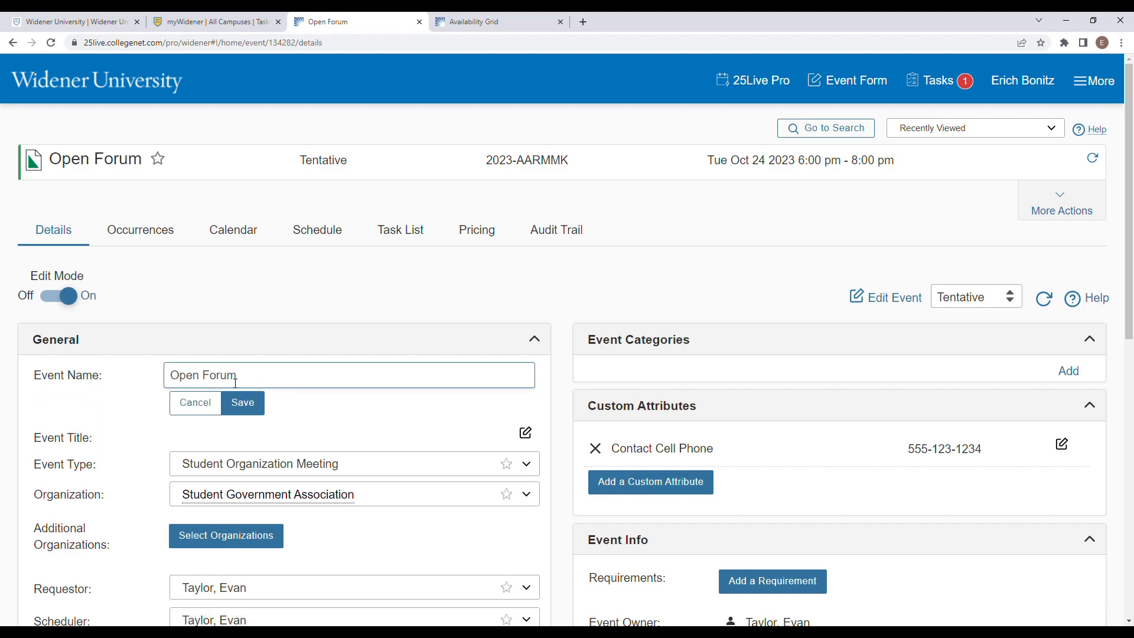
{"action": "triple_click", "coordinate": [258, 374]}
{"action": "key", "text": "ctrl+c"}
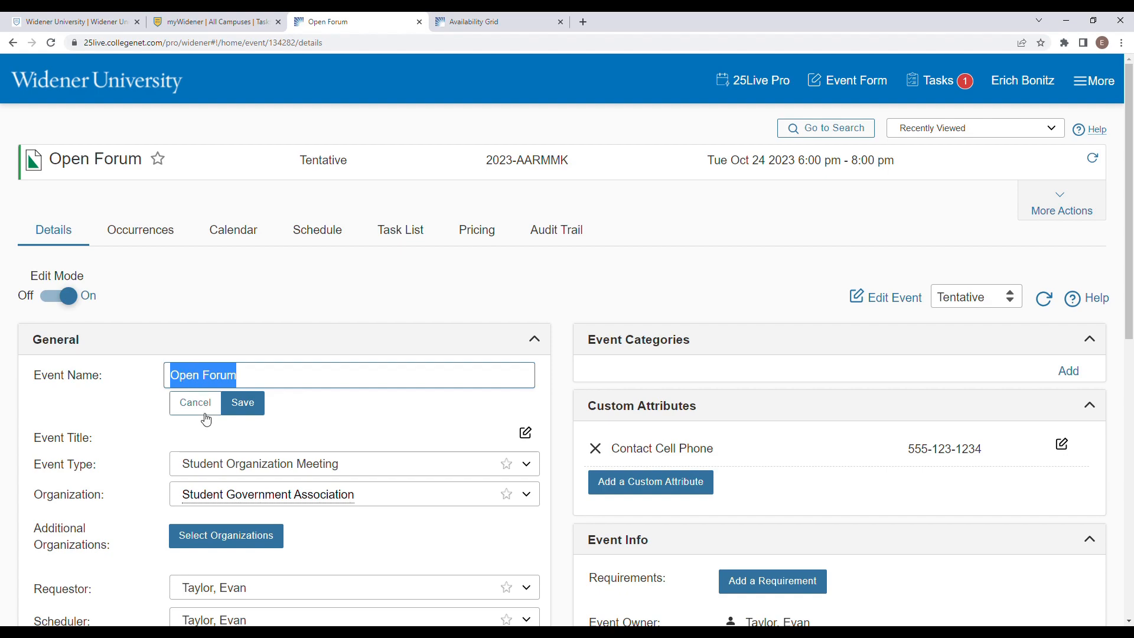
{"action": "left_click", "coordinate": [243, 404]}
{"action": "key", "text": "ctrl+v"}
{"action": "left_click", "coordinate": [242, 430]}
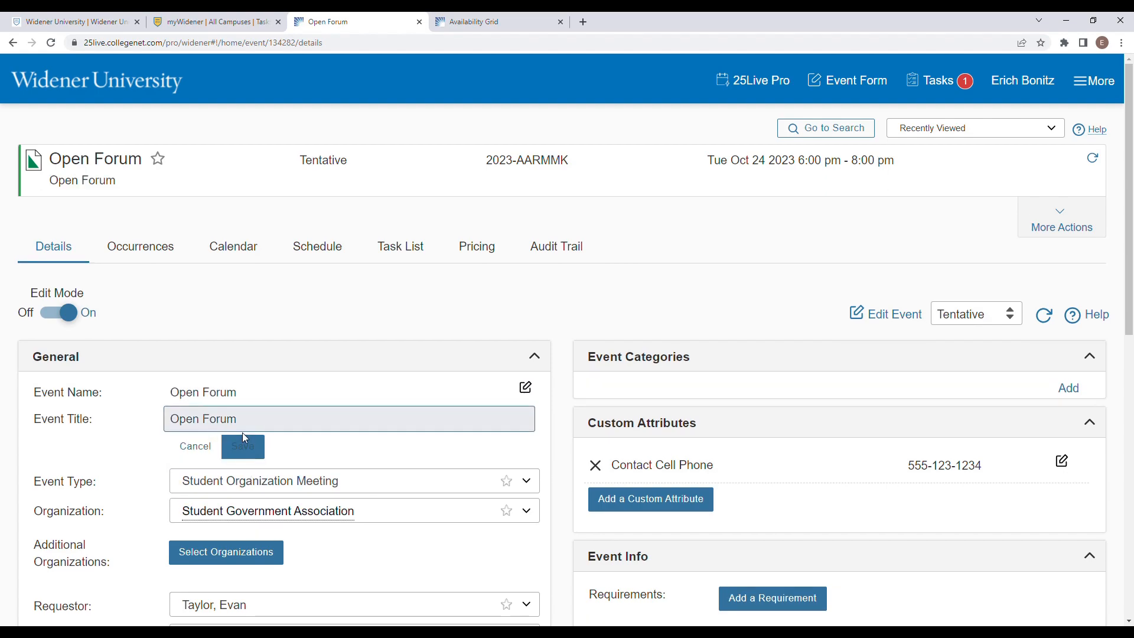
{"action": "left_click_drag", "start_coordinate": [35, 424], "coordinate": [101, 424]}
{"action": "left_click", "coordinate": [102, 423]}
Step: Change the event's Scheduler to the starred contact
{"action": "scroll", "coordinate": [113, 414], "scroll_direction": "down", "scroll_amount": 2}
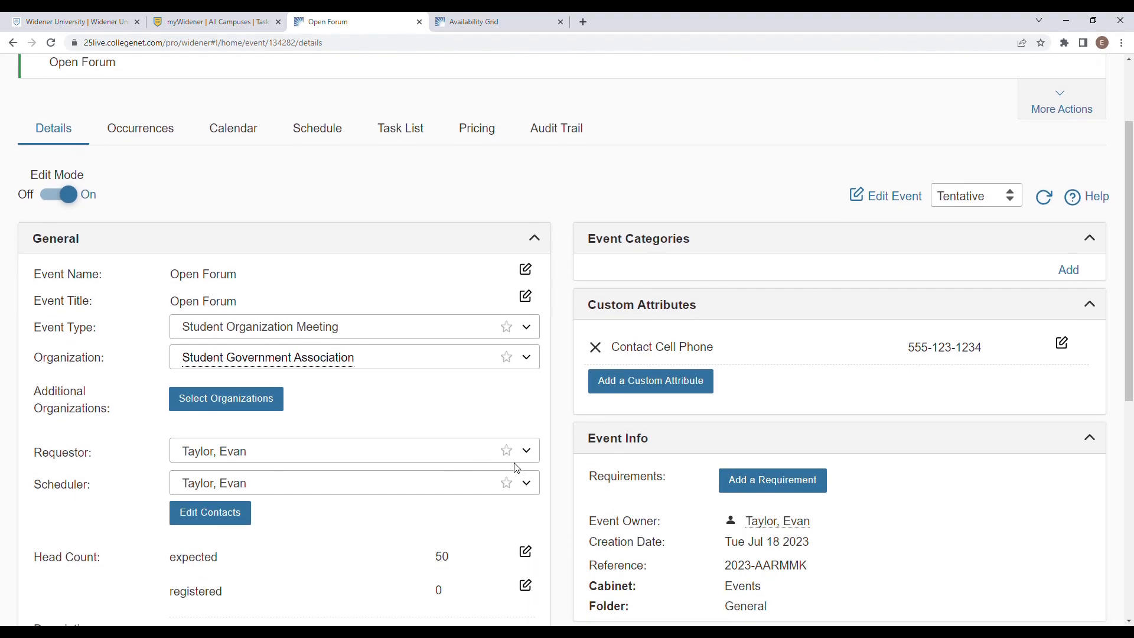
{"action": "left_click", "coordinate": [532, 490]}
{"action": "scroll", "coordinate": [307, 366], "scroll_direction": "down", "scroll_amount": 3}
{"action": "left_click", "coordinate": [305, 348]}
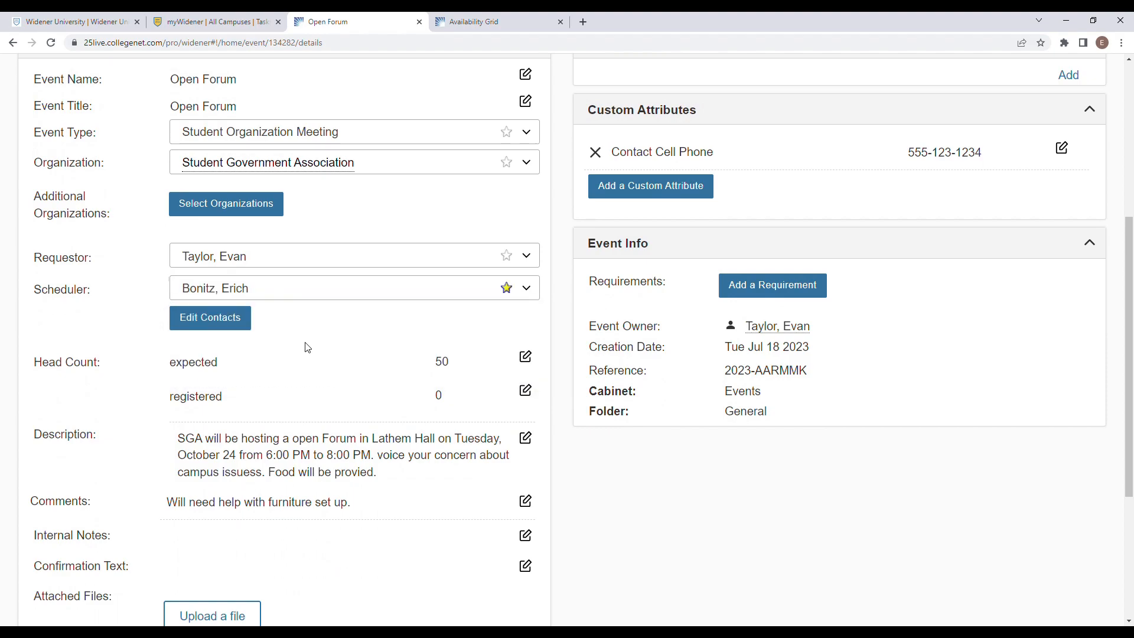
{"action": "scroll", "coordinate": [369, 387], "scroll_direction": "up", "scroll_amount": 1}
{"action": "left_click", "coordinate": [526, 348]}
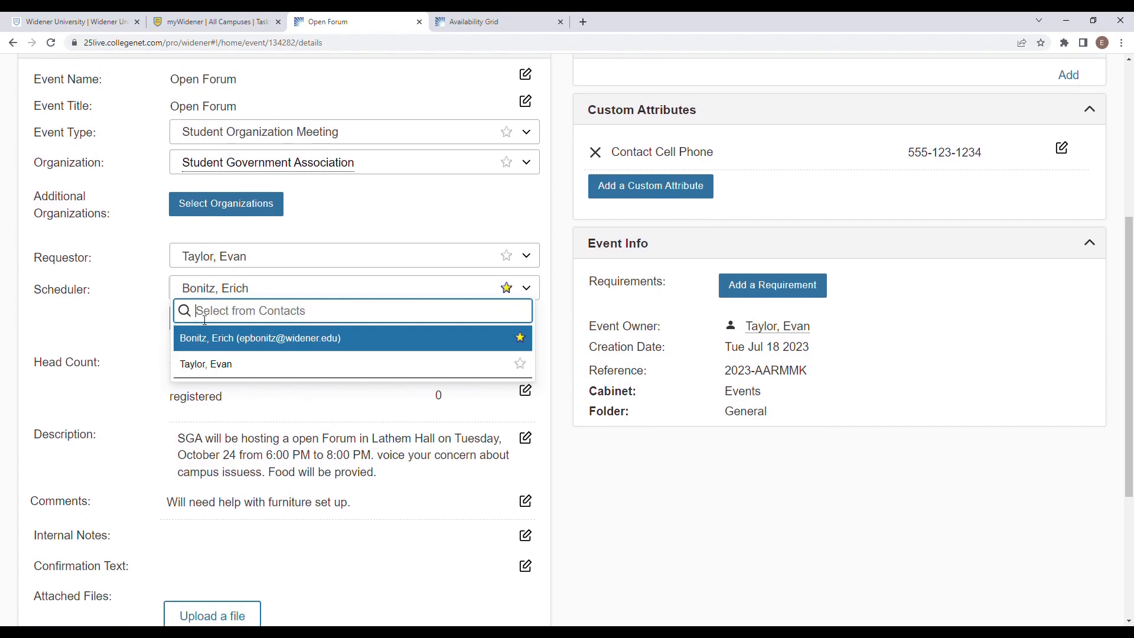
{"action": "left_click", "coordinate": [253, 336]}
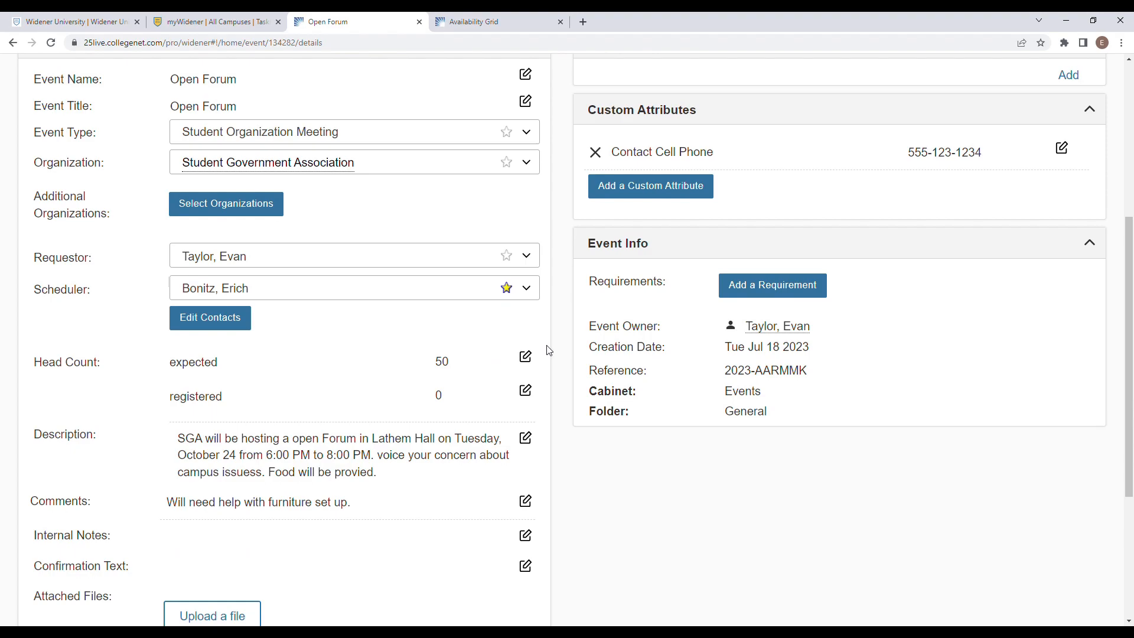
Step: Collapse the Event Categories section and expand it again
{"action": "scroll", "coordinate": [558, 345], "scroll_direction": "up", "scroll_amount": 5}
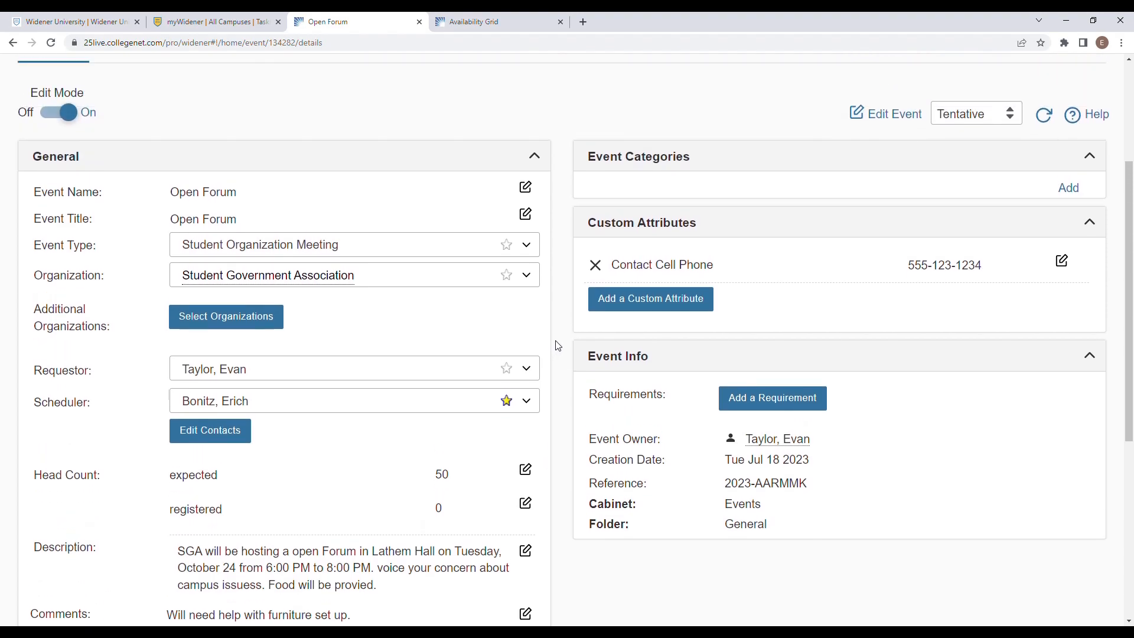
{"action": "left_click", "coordinate": [671, 344]}
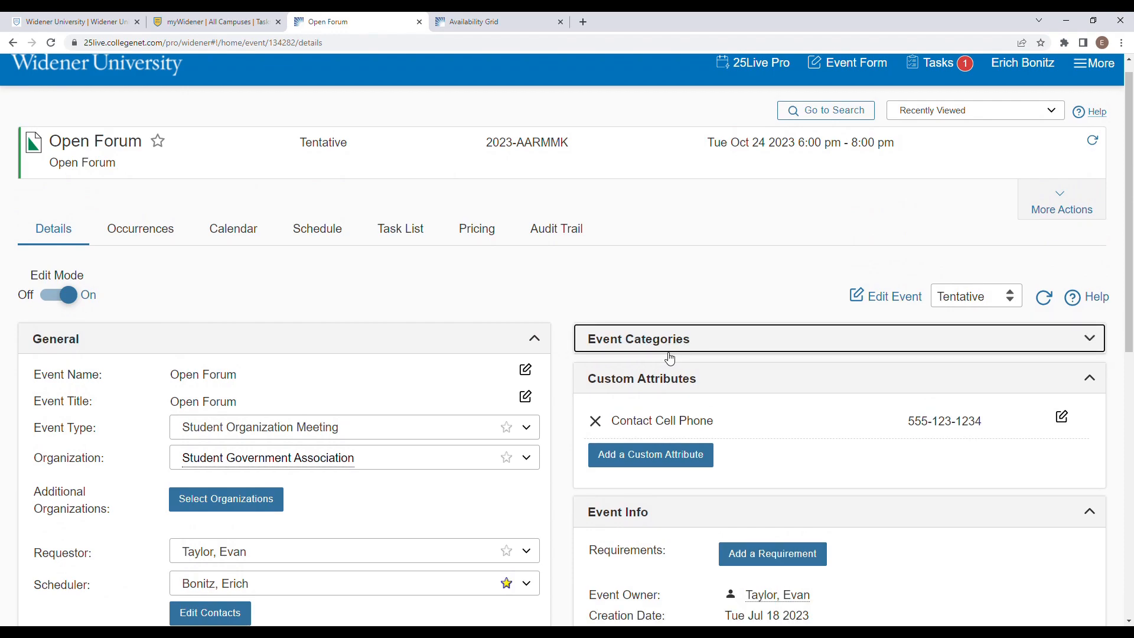
{"action": "left_click", "coordinate": [681, 348]}
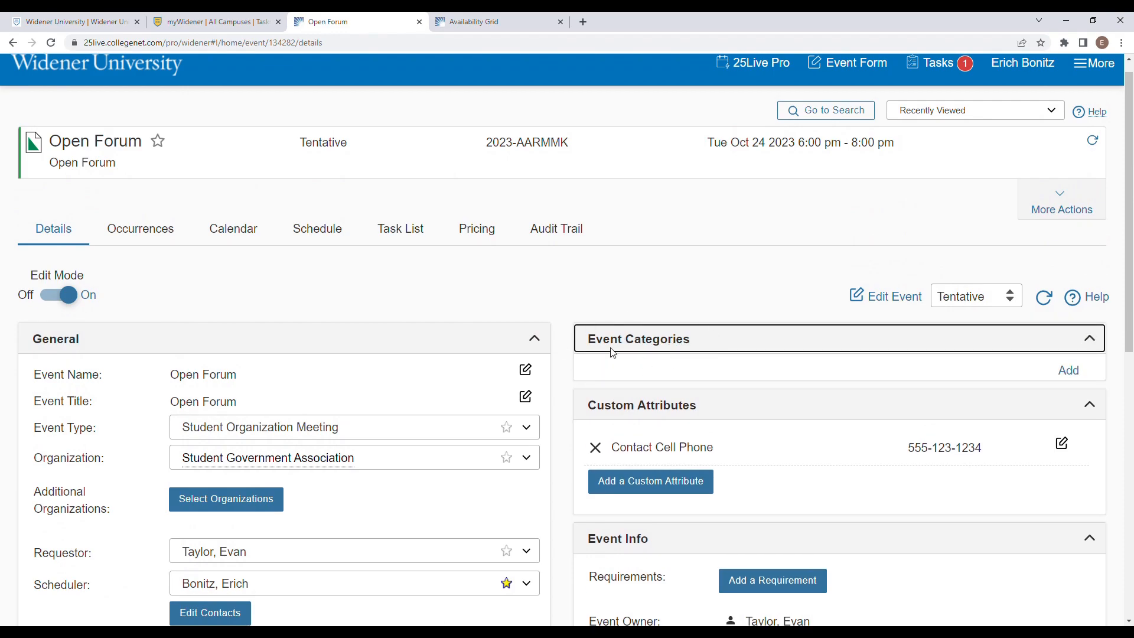
Step: Add the Chester Campus Student Events & Meetings category to the event
{"action": "left_click", "coordinate": [1078, 381]}
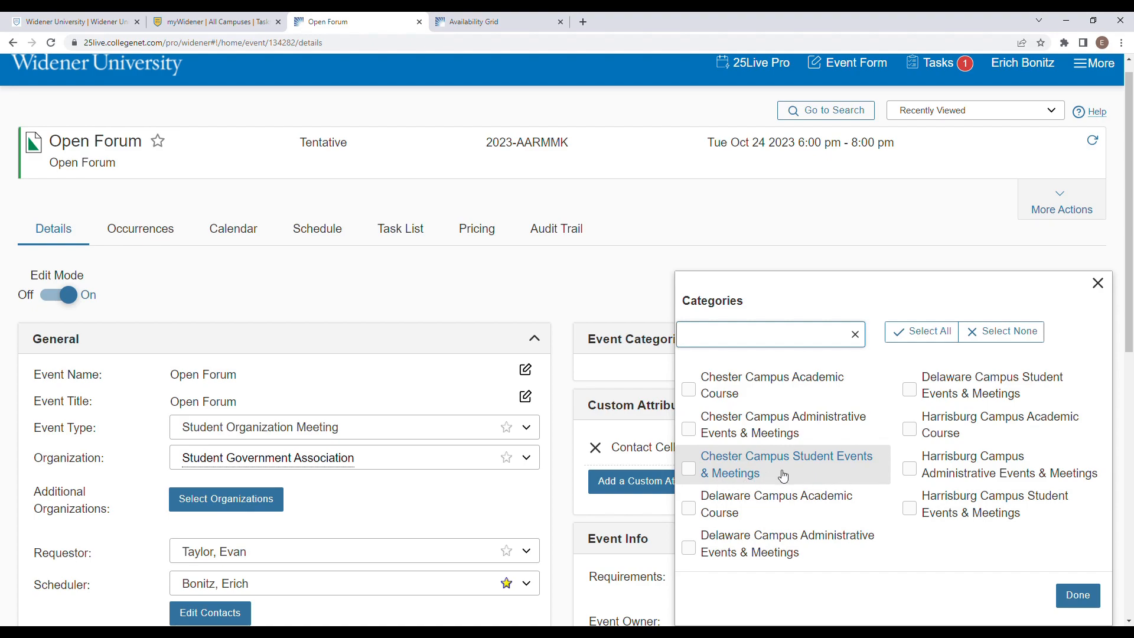
{"action": "left_click", "coordinate": [698, 472]}
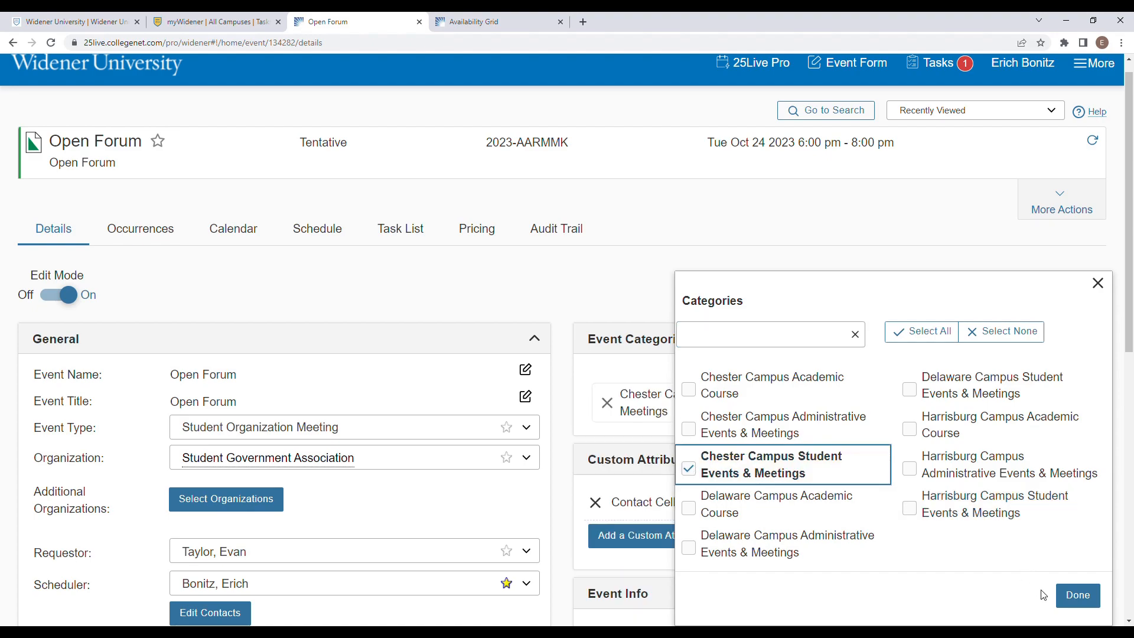
{"action": "left_click", "coordinate": [1076, 596]}
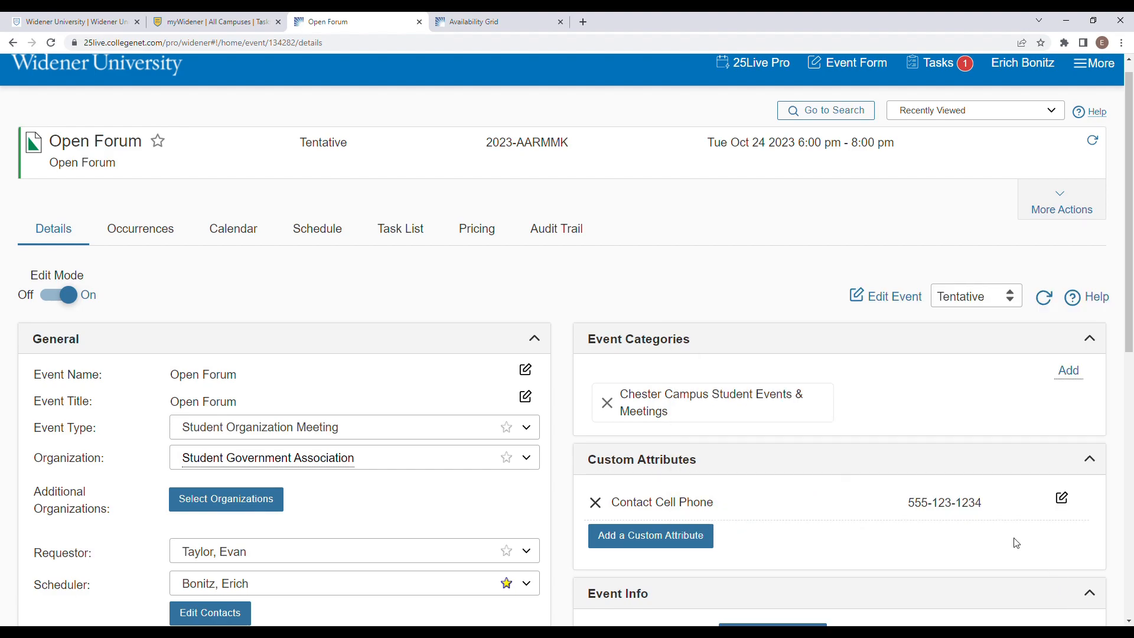
Step: Open the event for full editing in the event form and change its Event Name to "SGA Open Forum"
{"action": "left_click", "coordinate": [892, 302]}
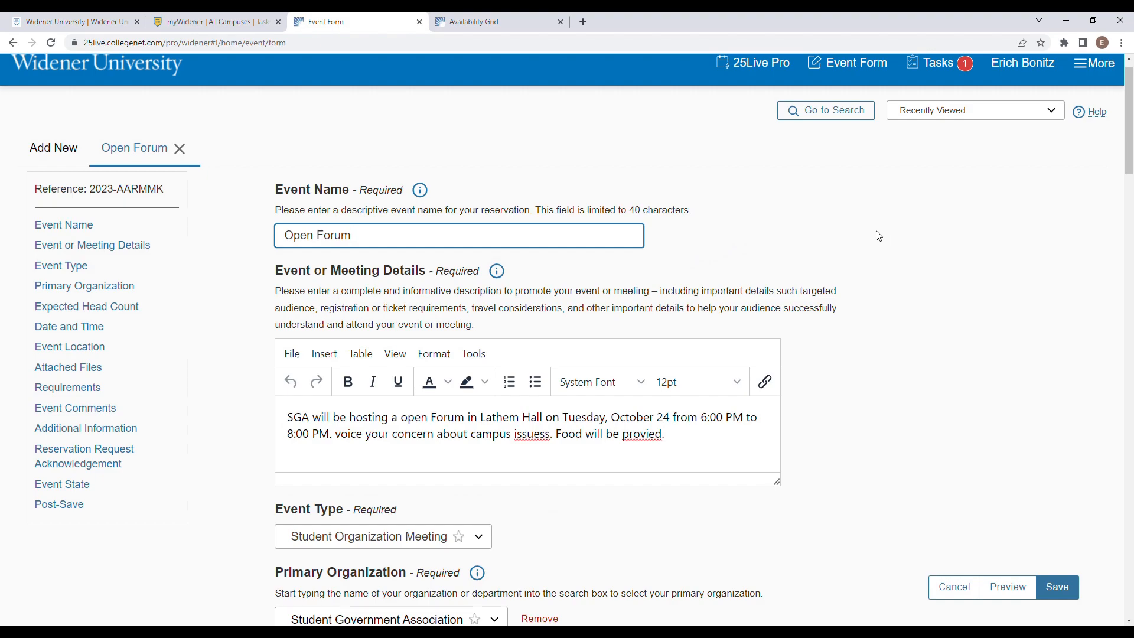
{"action": "scroll", "coordinate": [877, 239], "scroll_direction": "up", "scroll_amount": 1}
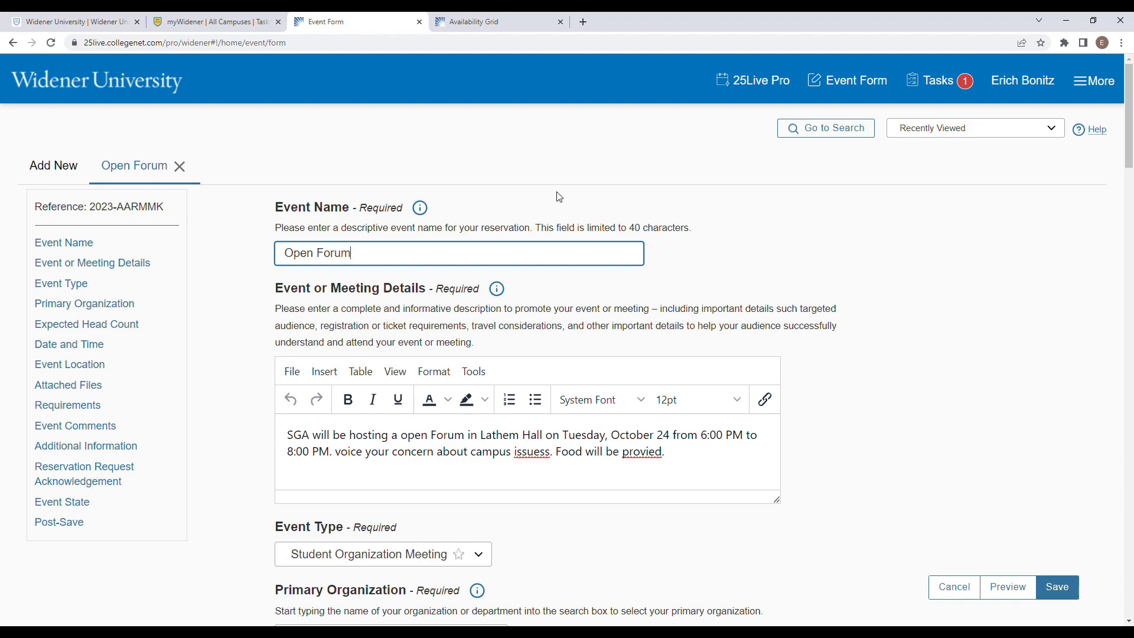
{"action": "left_click_drag", "start_coordinate": [275, 208], "coordinate": [351, 217]}
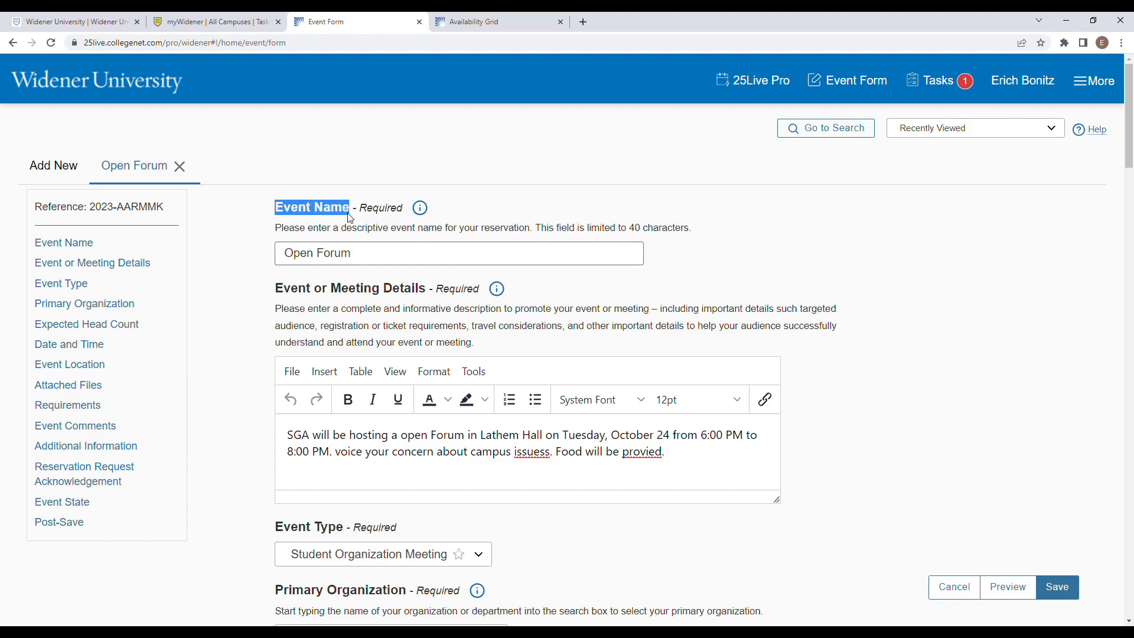
{"action": "left_click", "coordinate": [262, 253]}
{"action": "left_click_drag", "start_coordinate": [355, 255], "coordinate": [289, 259]}
{"action": "left_click", "coordinate": [291, 259]}
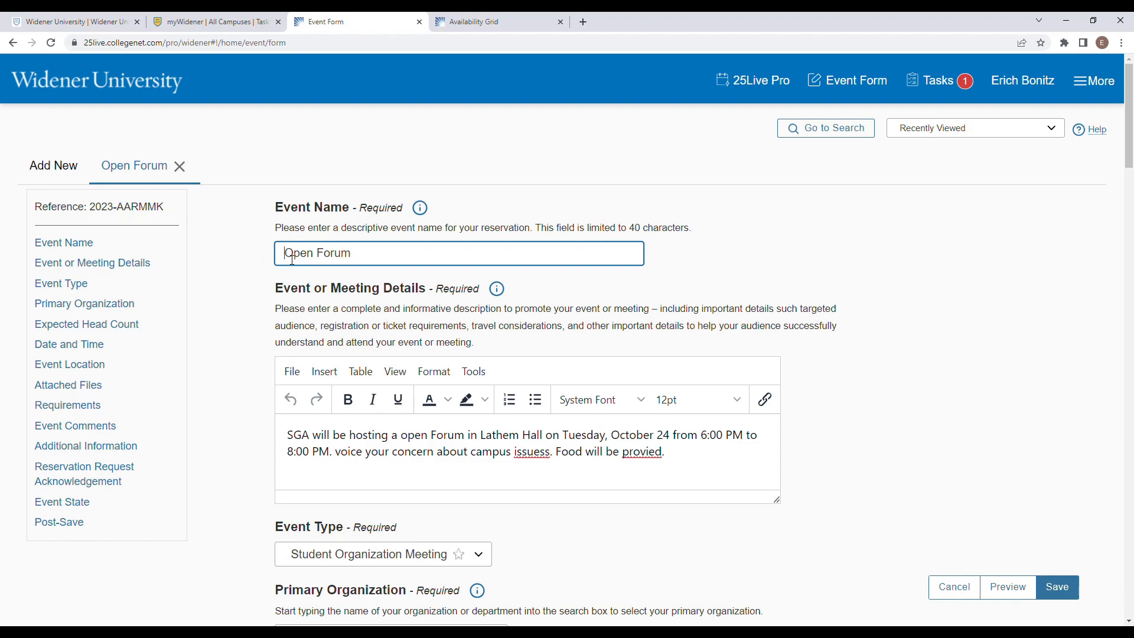
{"action": "type", "text": "SGA"}
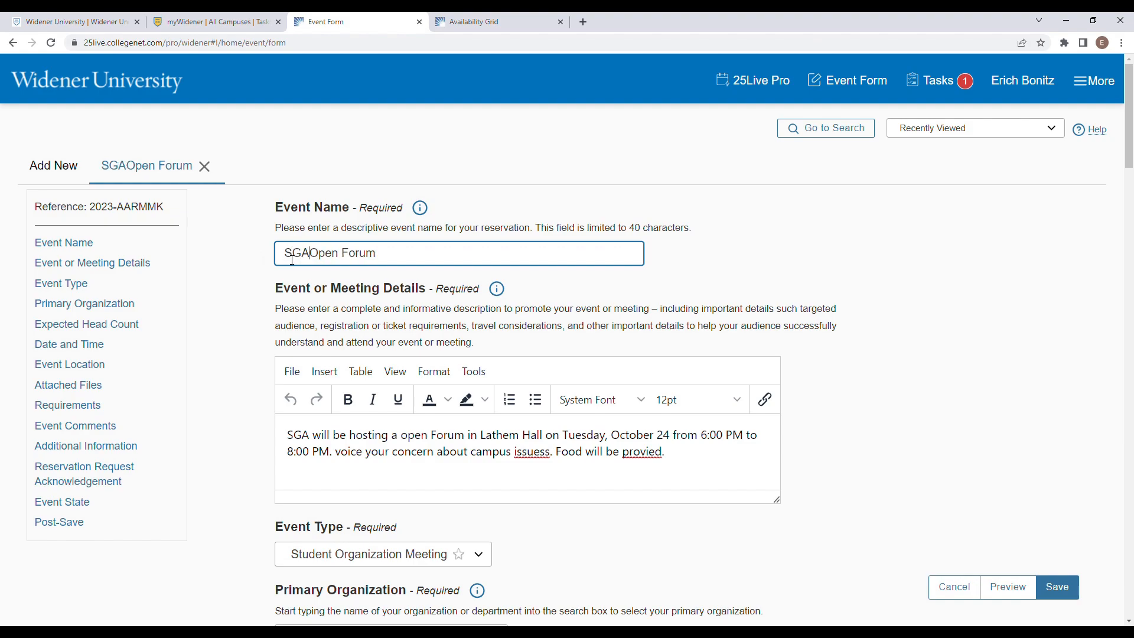
{"action": "left_click", "coordinate": [261, 272]}
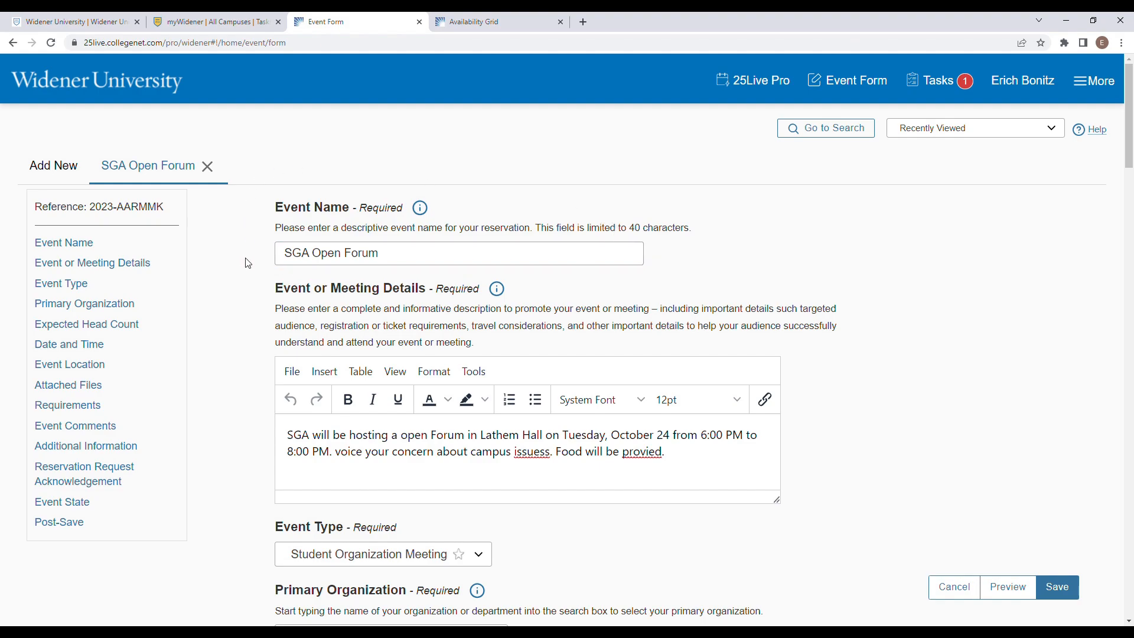
Step: In the Event or Meeting Details description, correct "a open Forum" to "an open Forum" and "issuess" to "issues"
{"action": "scroll", "coordinate": [248, 263], "scroll_direction": "down", "scroll_amount": 1}
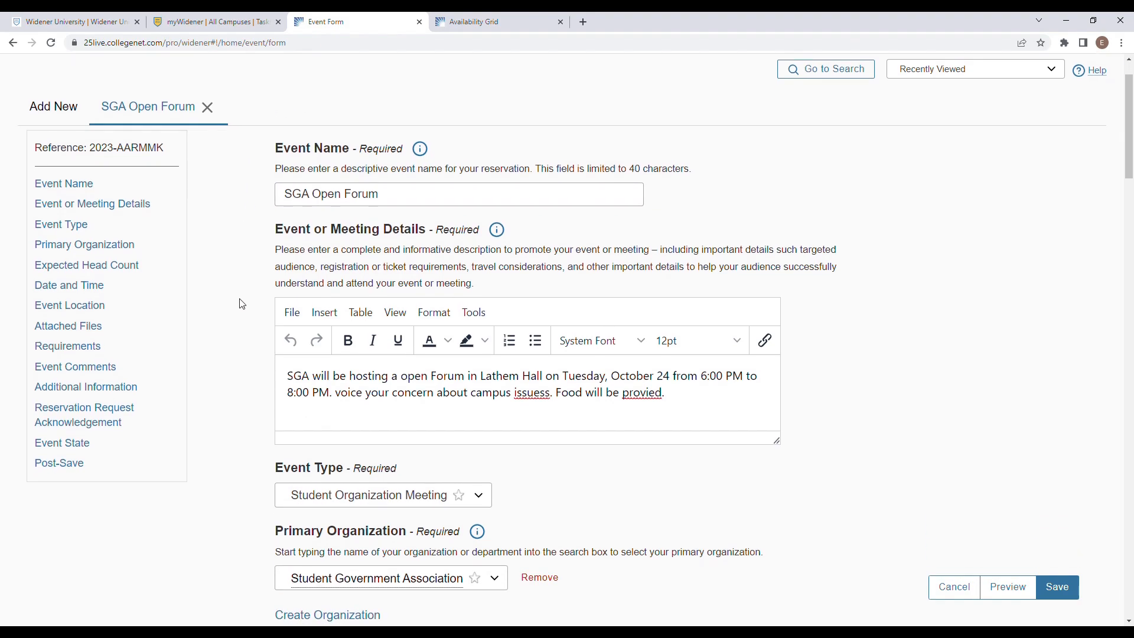
{"action": "left_click_drag", "start_coordinate": [277, 238], "coordinate": [426, 234]}
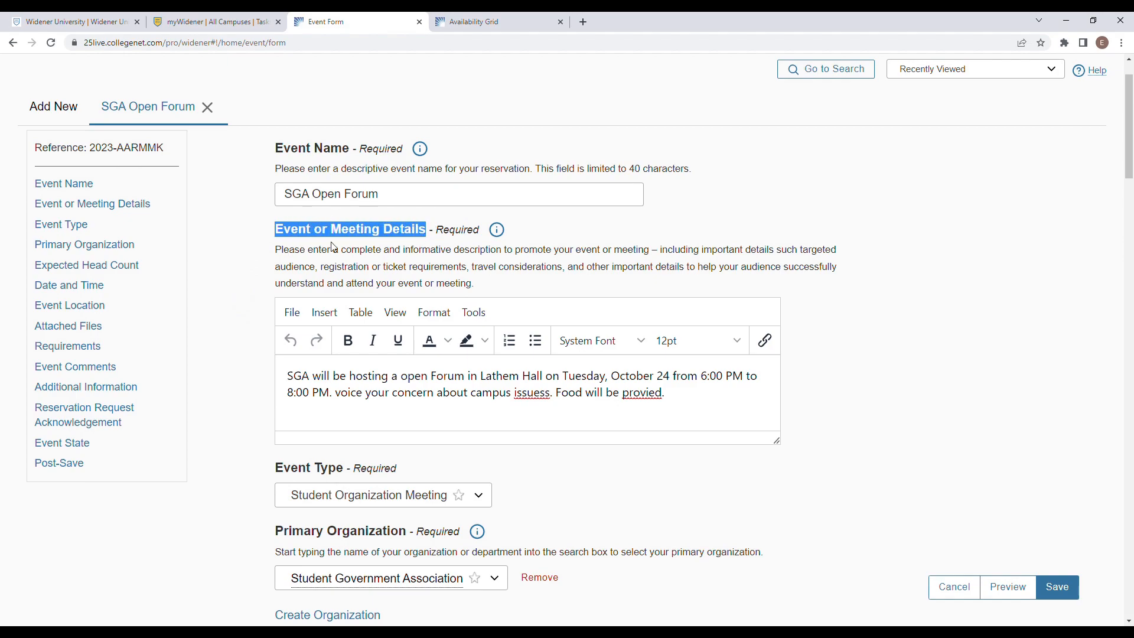
{"action": "left_click", "coordinate": [242, 284]}
{"action": "scroll", "coordinate": [248, 303], "scroll_direction": "down", "scroll_amount": 1}
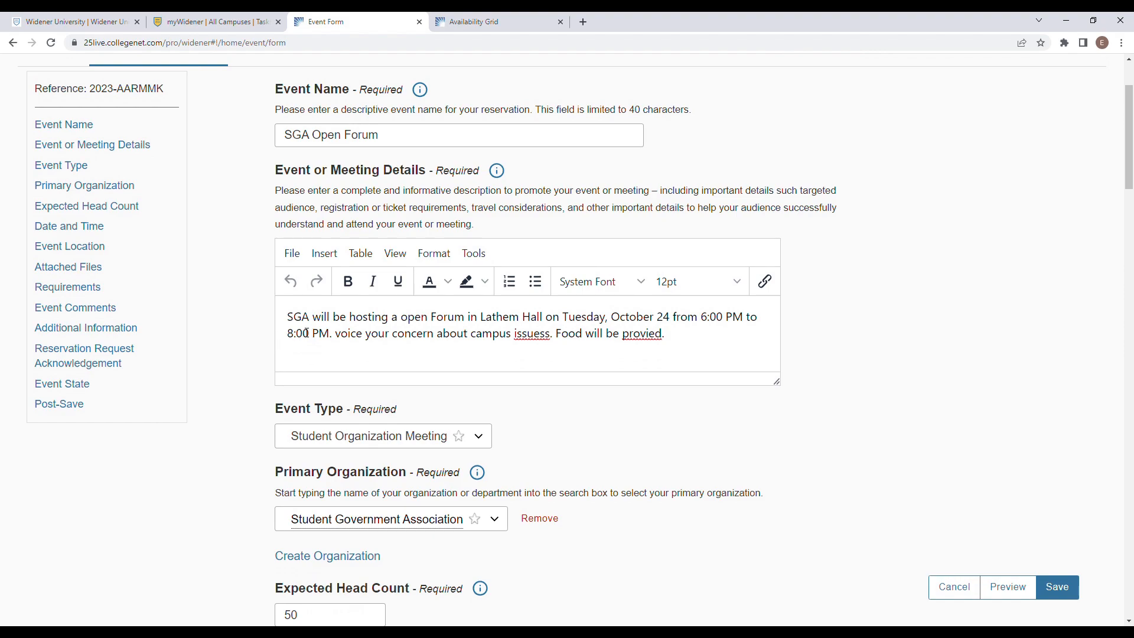
{"action": "left_click_drag", "start_coordinate": [293, 324], "coordinate": [710, 333]}
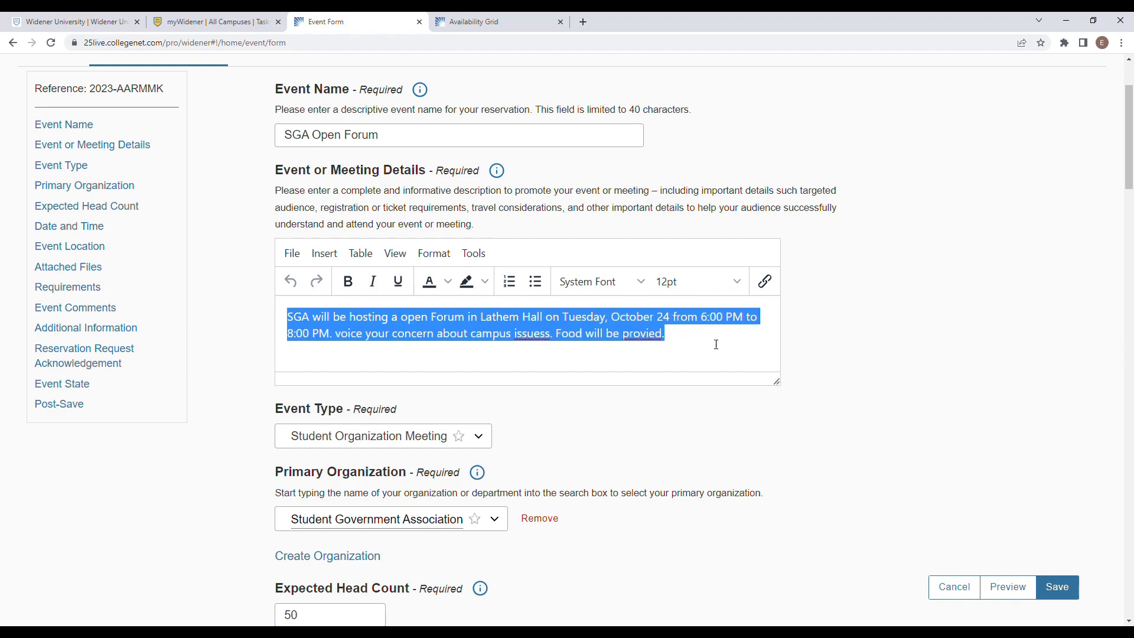
{"action": "left_click", "coordinate": [601, 351]}
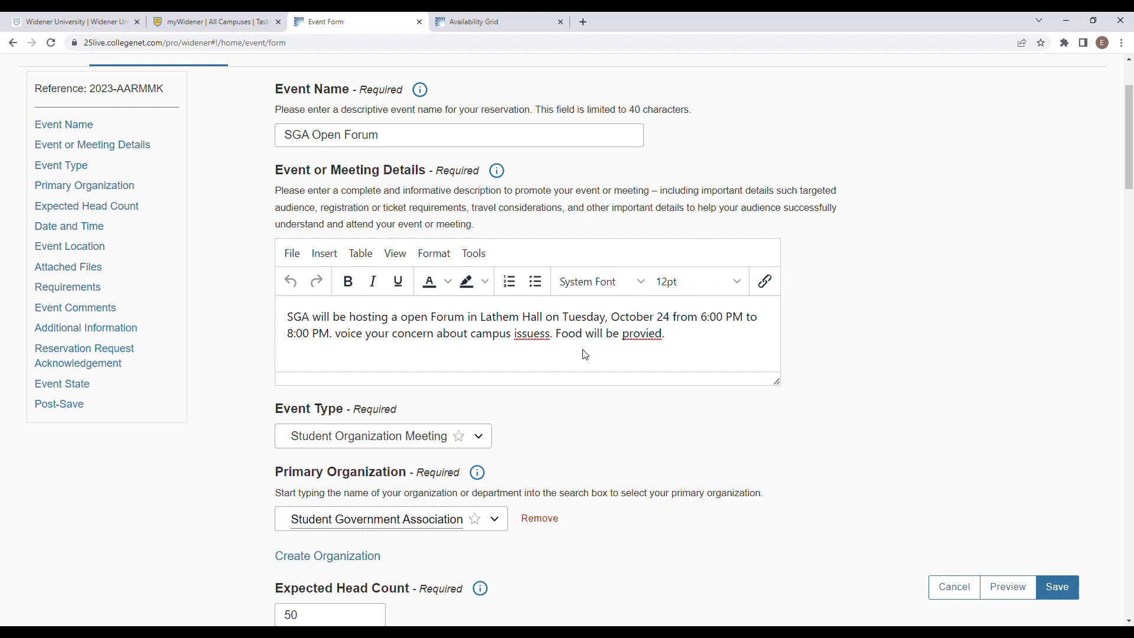
{"action": "left_click", "coordinate": [402, 324]}
{"action": "type", "text": "n"}
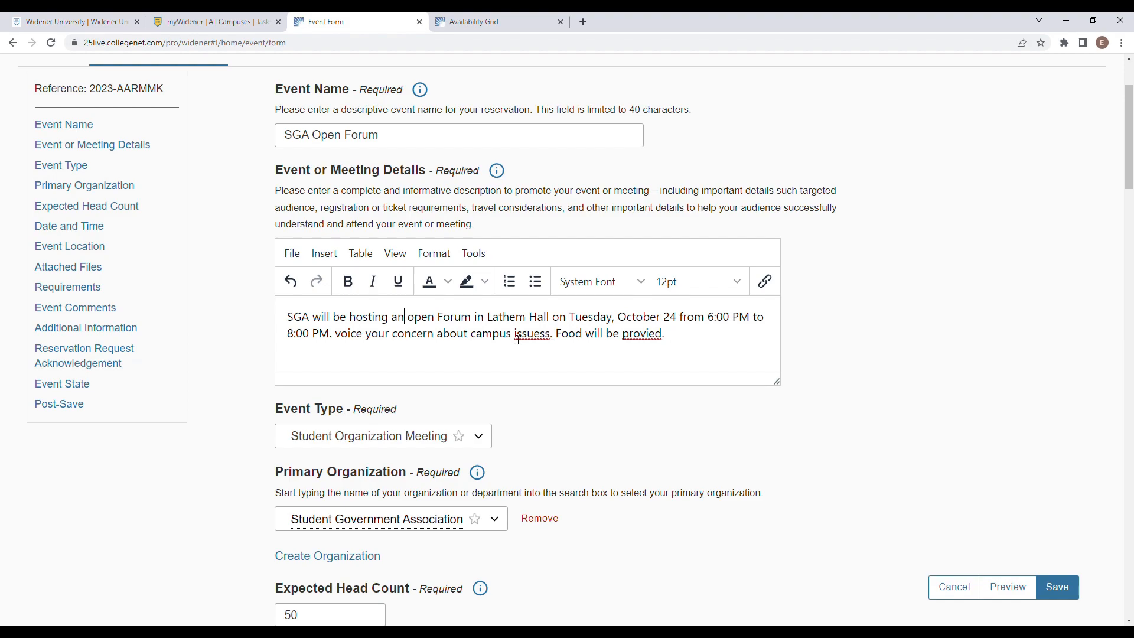
{"action": "left_click", "coordinate": [550, 342]}
{"action": "key", "text": "BackSpace"}
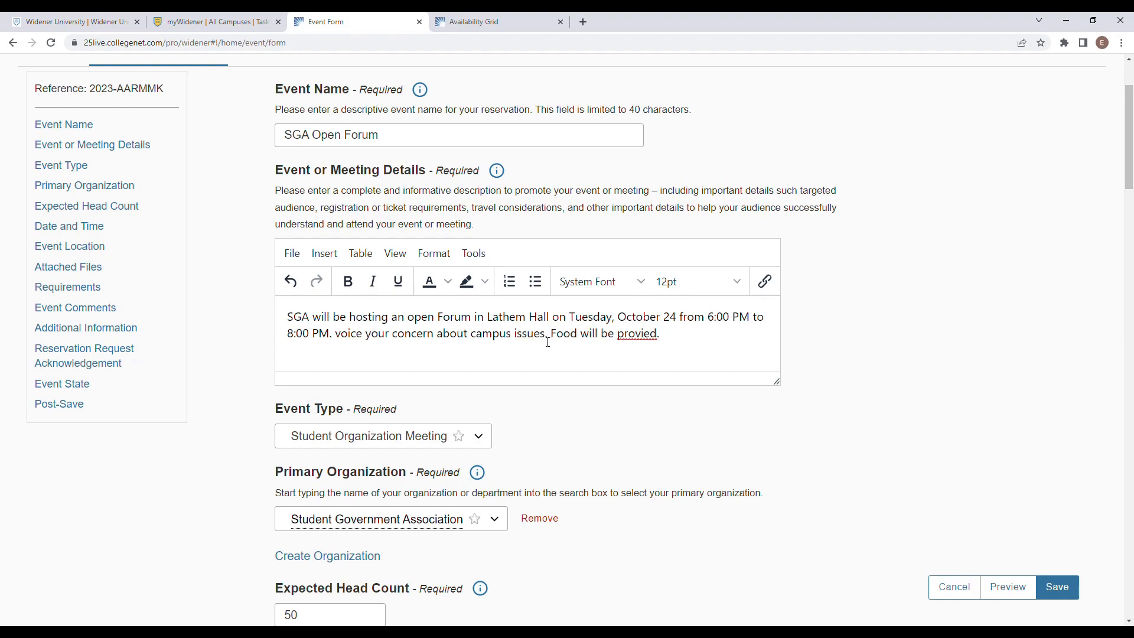
Step: Finish proofreading the description by capitalizing "Voice", changing "concern" to "concerns" and correcting "provied" to "provided"
{"action": "key", "text": "BackSpace"}
{"action": "type", "text": "V"}
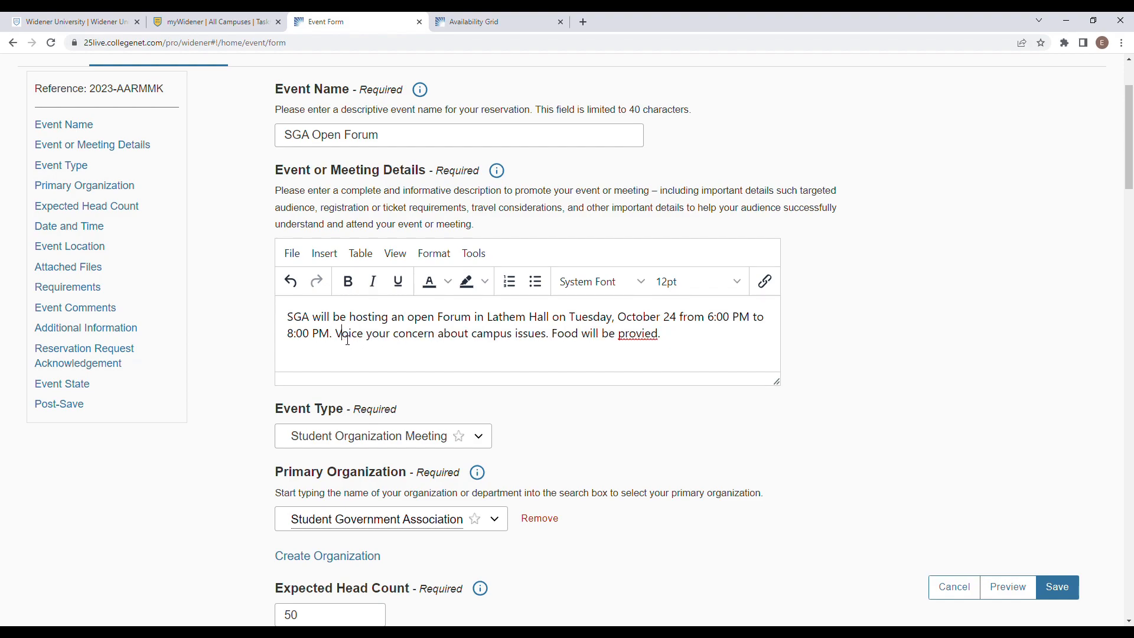
{"action": "type", "text": "s"}
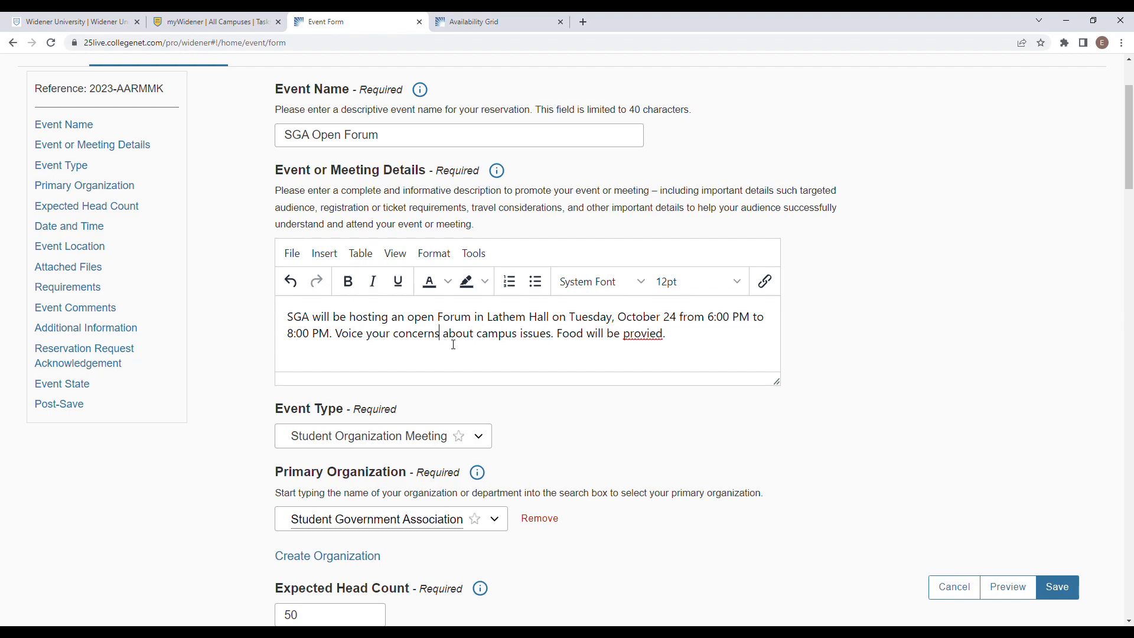
{"action": "type", "text": "d"}
{"action": "left_click_drag", "start_coordinate": [289, 324], "coordinate": [696, 345]}
{"action": "left_click", "coordinate": [654, 335]}
Step: Examine the Event Type field and browse its full list of available types, including the student organization options
{"action": "scroll", "coordinate": [796, 340], "scroll_direction": "down", "scroll_amount": 2}
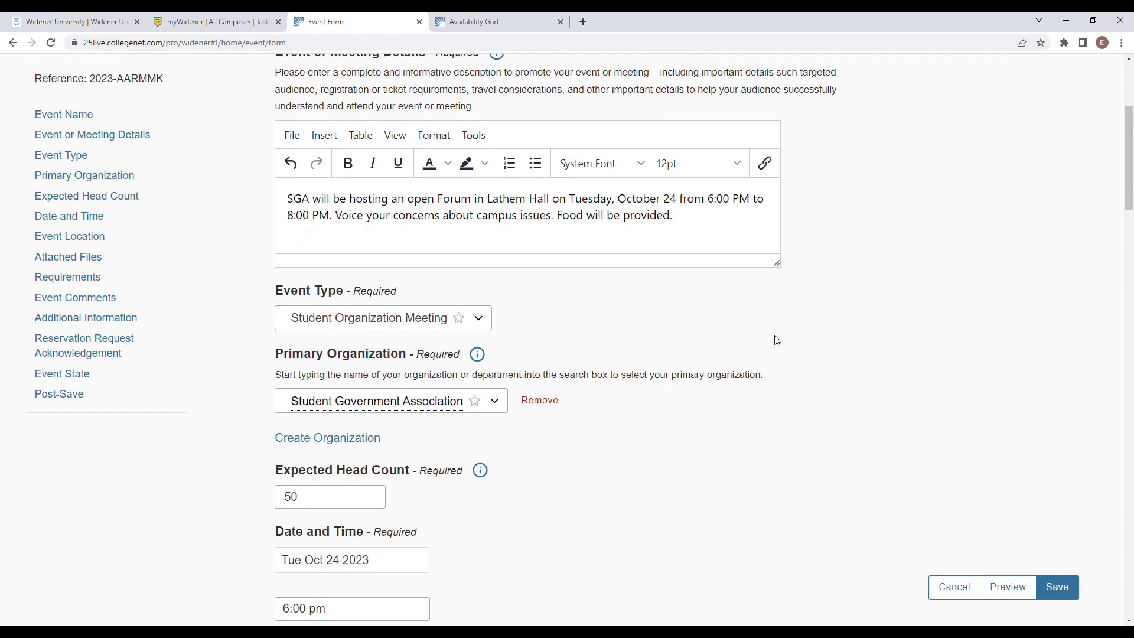
{"action": "left_click_drag", "start_coordinate": [274, 291], "coordinate": [350, 294]}
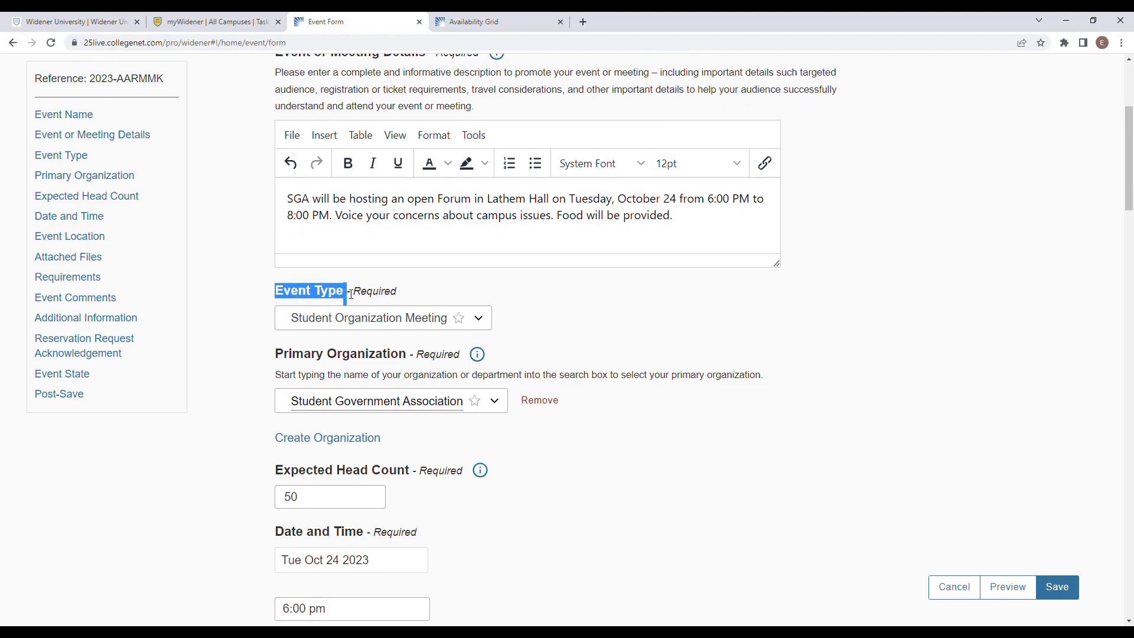
{"action": "left_click", "coordinate": [266, 296]}
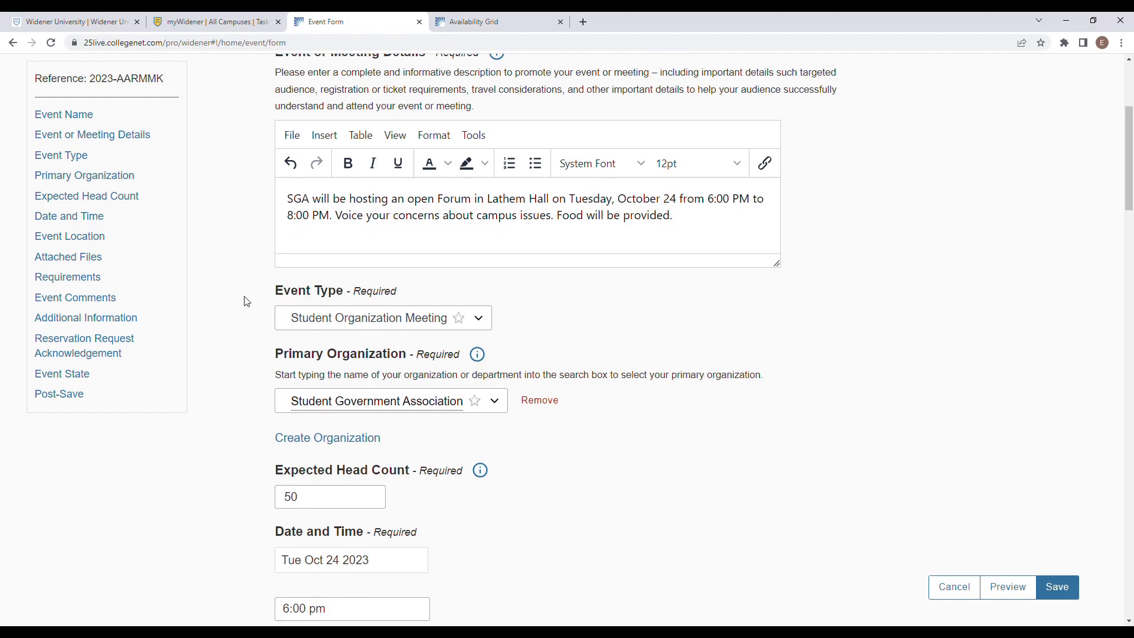
{"action": "left_click_drag", "start_coordinate": [275, 291], "coordinate": [341, 297]}
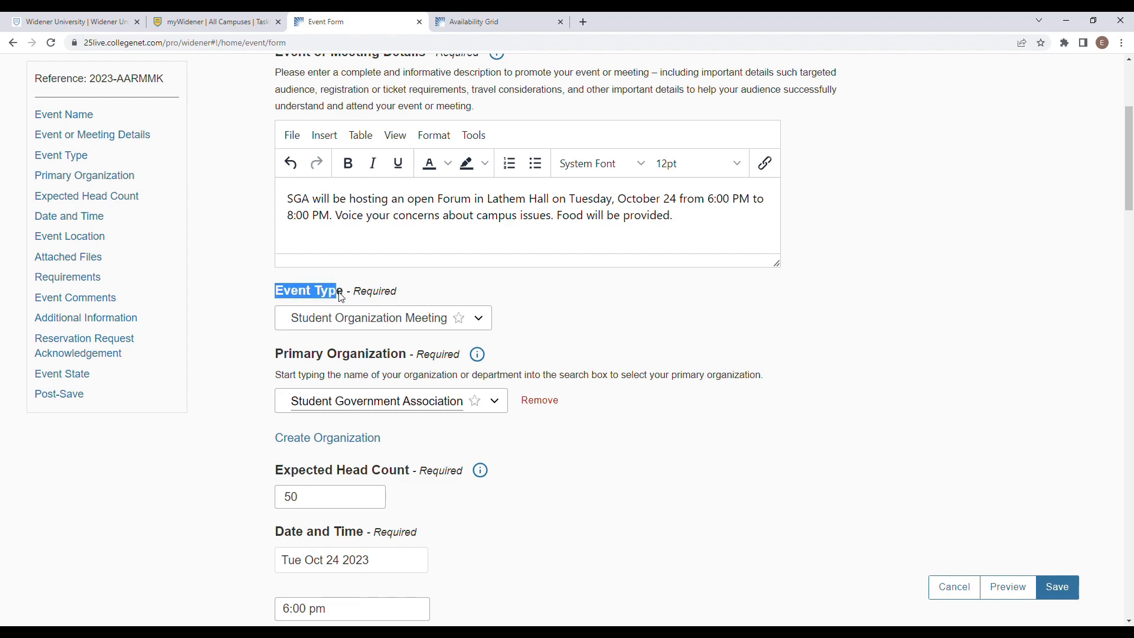
{"action": "left_click", "coordinate": [304, 304]}
{"action": "left_click", "coordinate": [480, 318]}
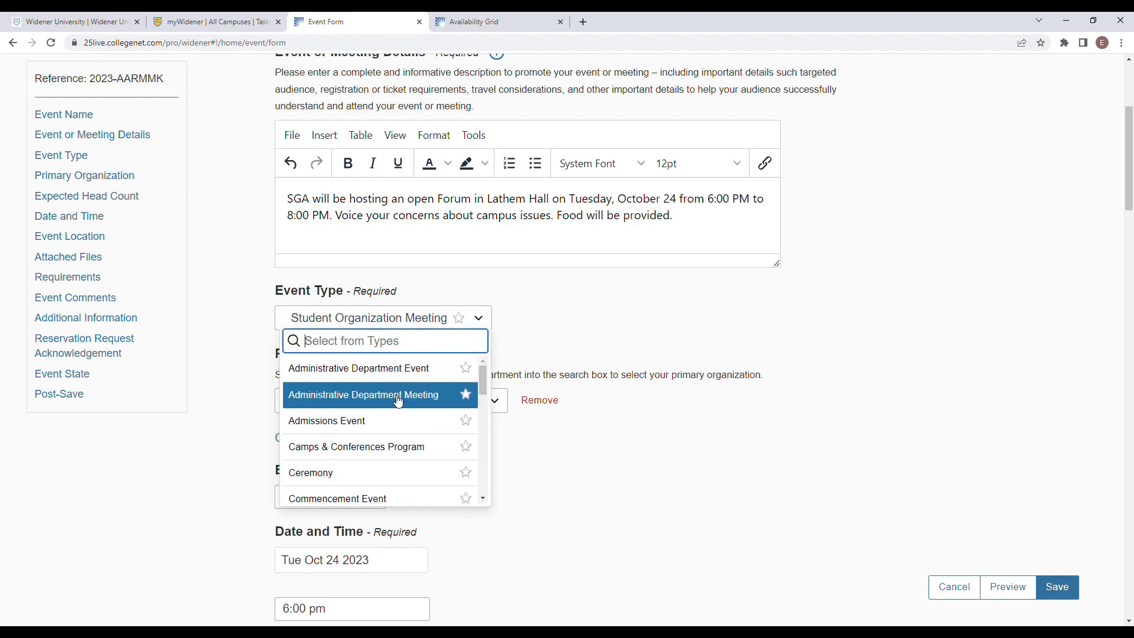
{"action": "scroll", "coordinate": [430, 406], "scroll_direction": "down", "scroll_amount": 3}
{"action": "scroll", "coordinate": [430, 406], "scroll_direction": "down", "scroll_amount": 10}
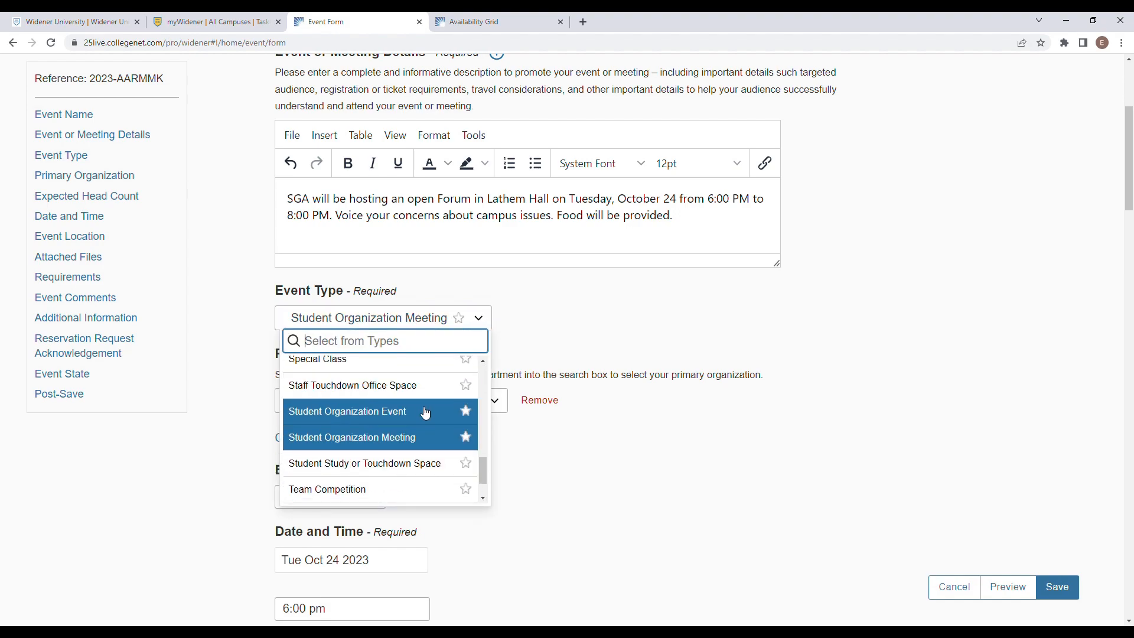
{"action": "scroll", "coordinate": [387, 373], "scroll_direction": "up", "scroll_amount": 15}
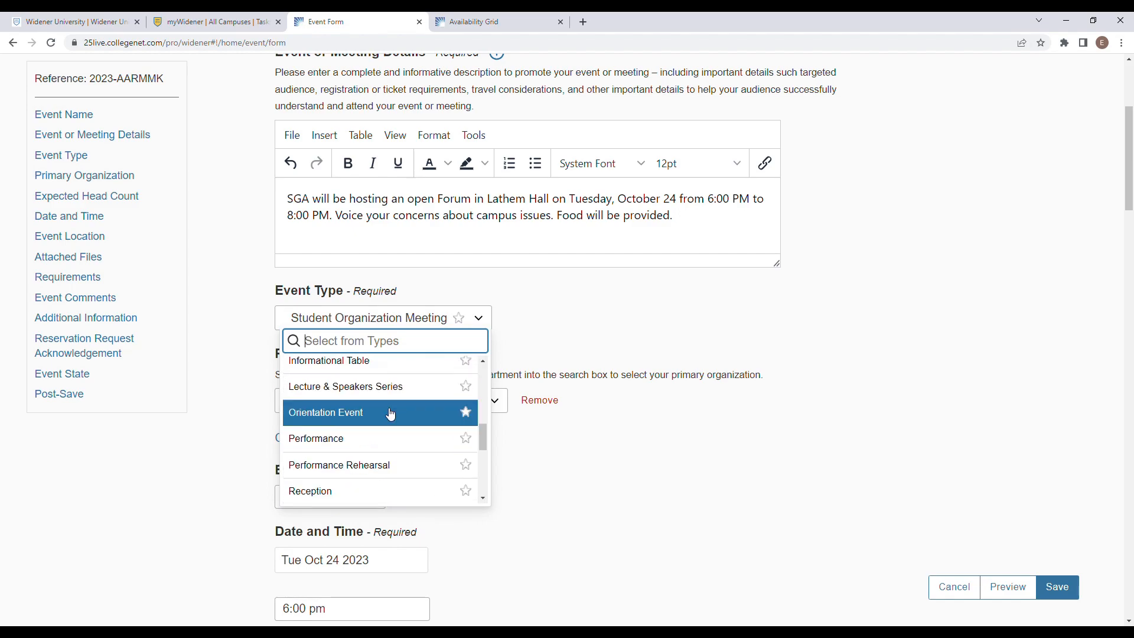
{"action": "scroll", "coordinate": [554, 463], "scroll_direction": "down", "scroll_amount": 3}
{"action": "left_click", "coordinate": [559, 338]}
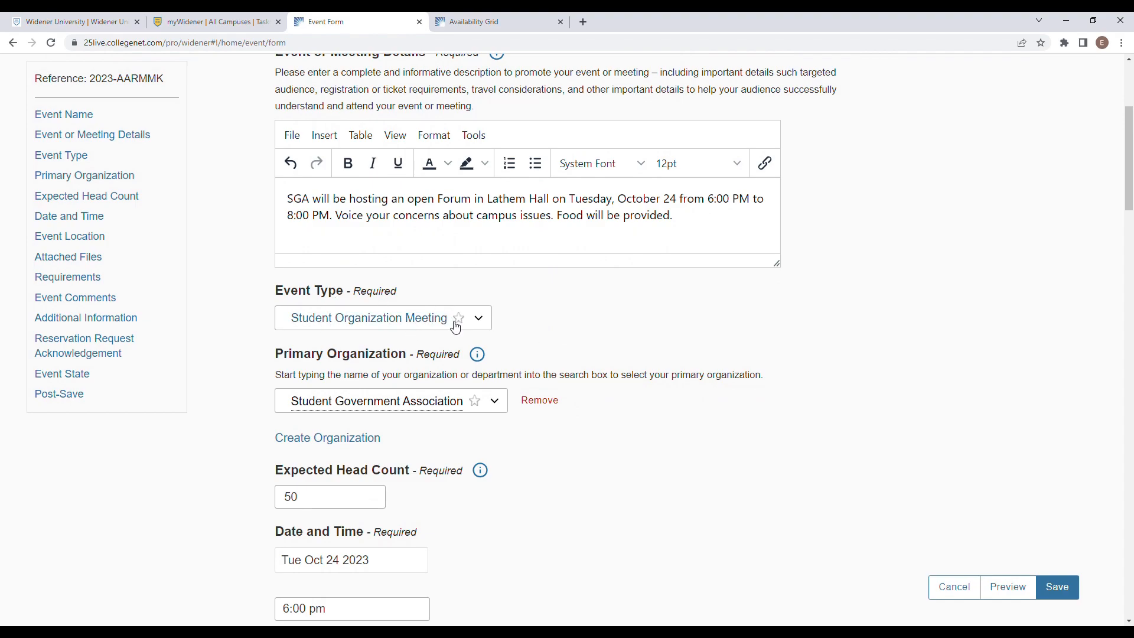
Step: Check the Primary Organization choices and select Student Government Association
{"action": "scroll", "coordinate": [286, 342], "scroll_direction": "down", "scroll_amount": 1}
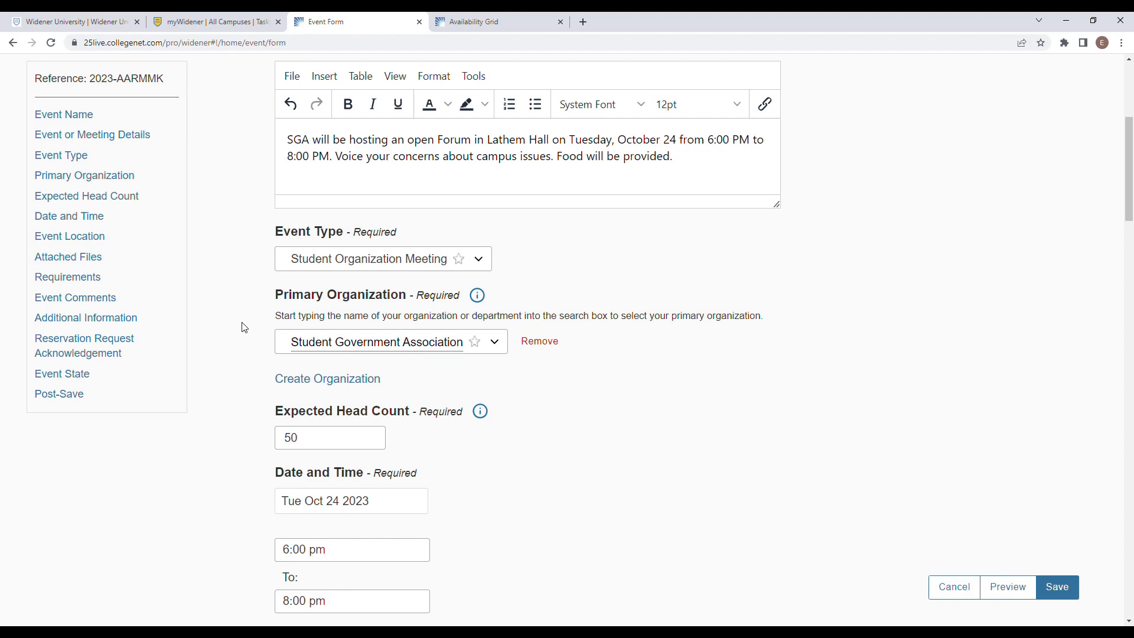
{"action": "left_click_drag", "start_coordinate": [273, 295], "coordinate": [407, 301]}
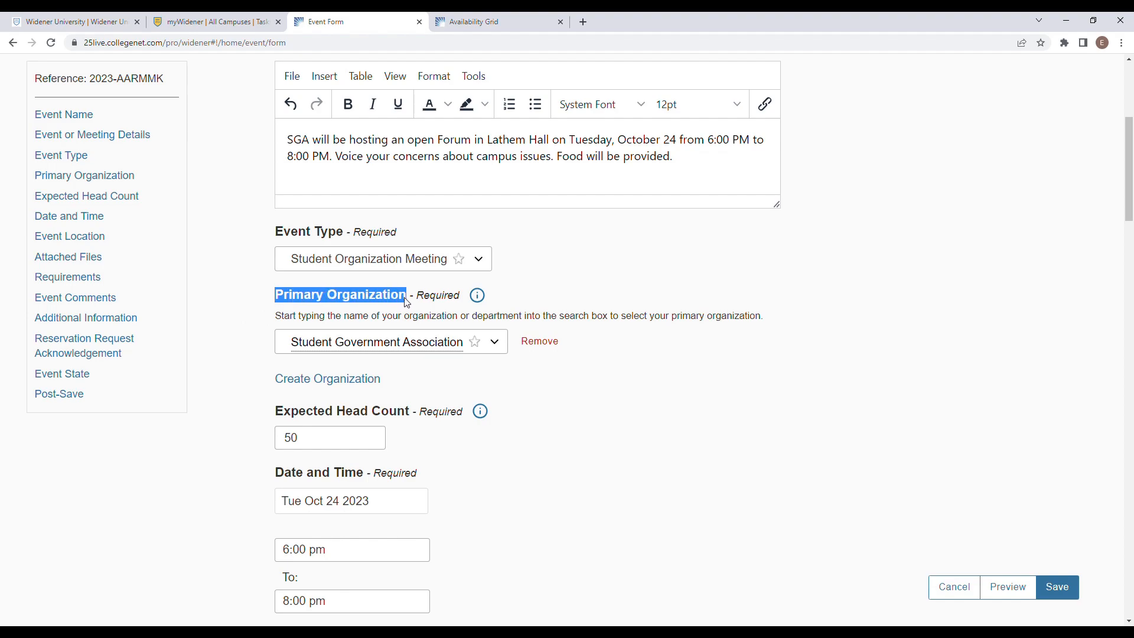
{"action": "left_click", "coordinate": [264, 322]}
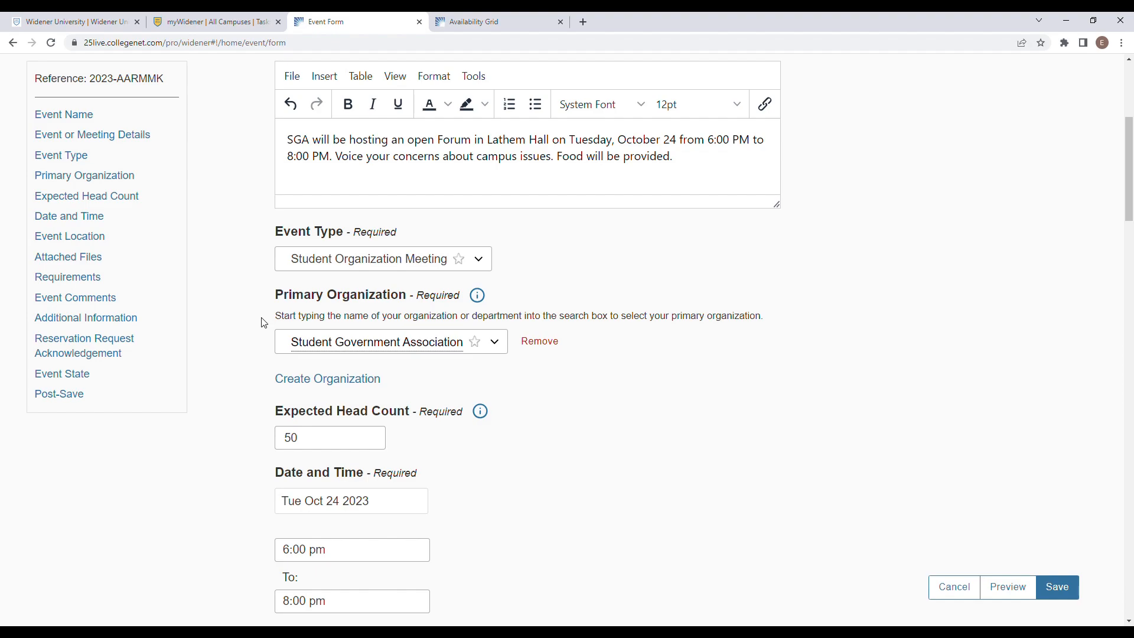
{"action": "left_click", "coordinate": [496, 345]}
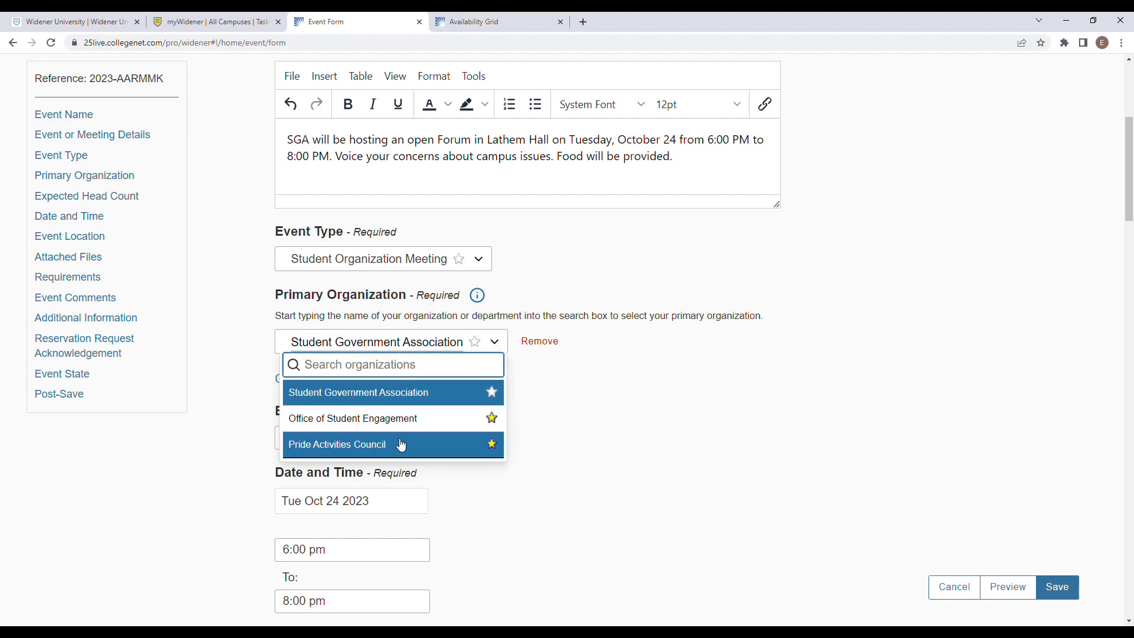
{"action": "left_click", "coordinate": [402, 403]}
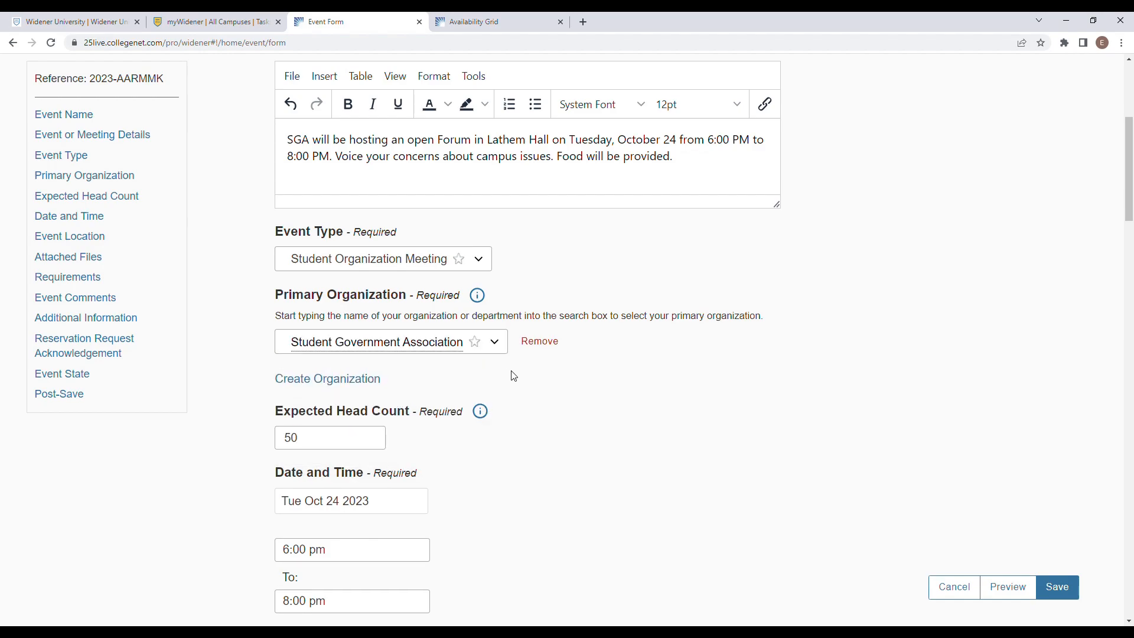
{"action": "left_click", "coordinate": [503, 348]}
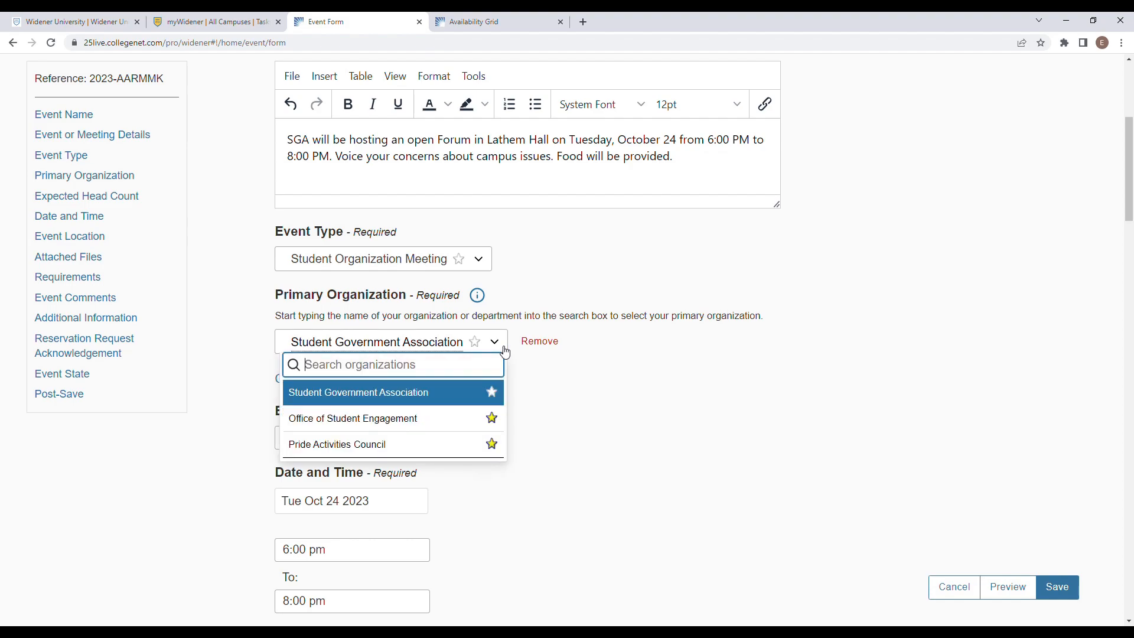
{"action": "left_click", "coordinate": [417, 392]}
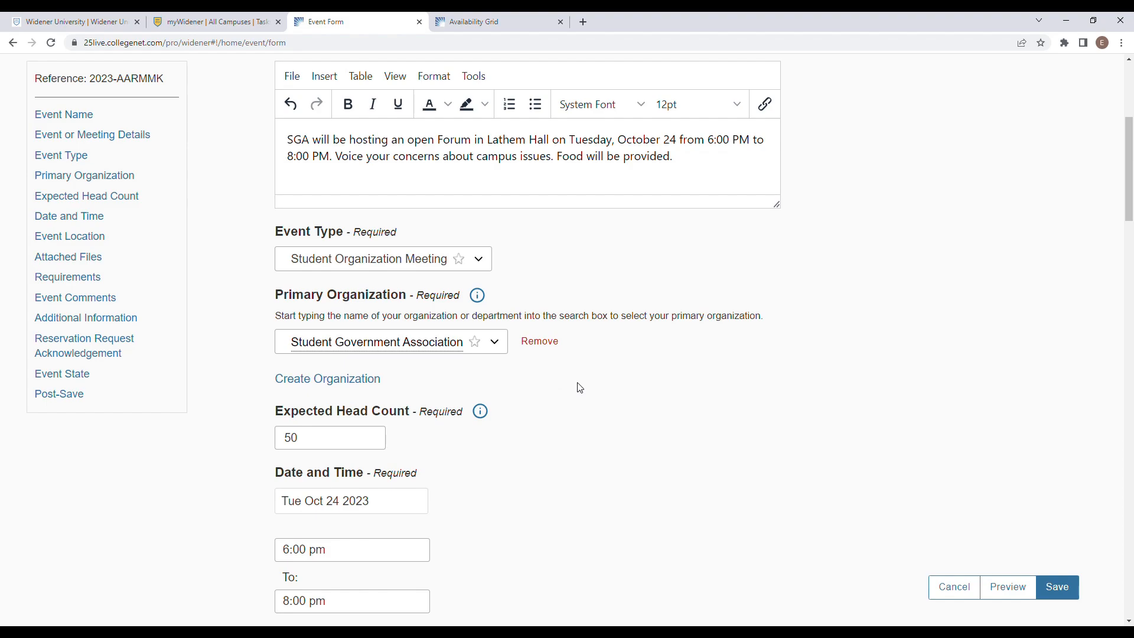
Step: Check the Expected Head Count entry and its help information
{"action": "scroll", "coordinate": [580, 388], "scroll_direction": "down", "scroll_amount": 3}
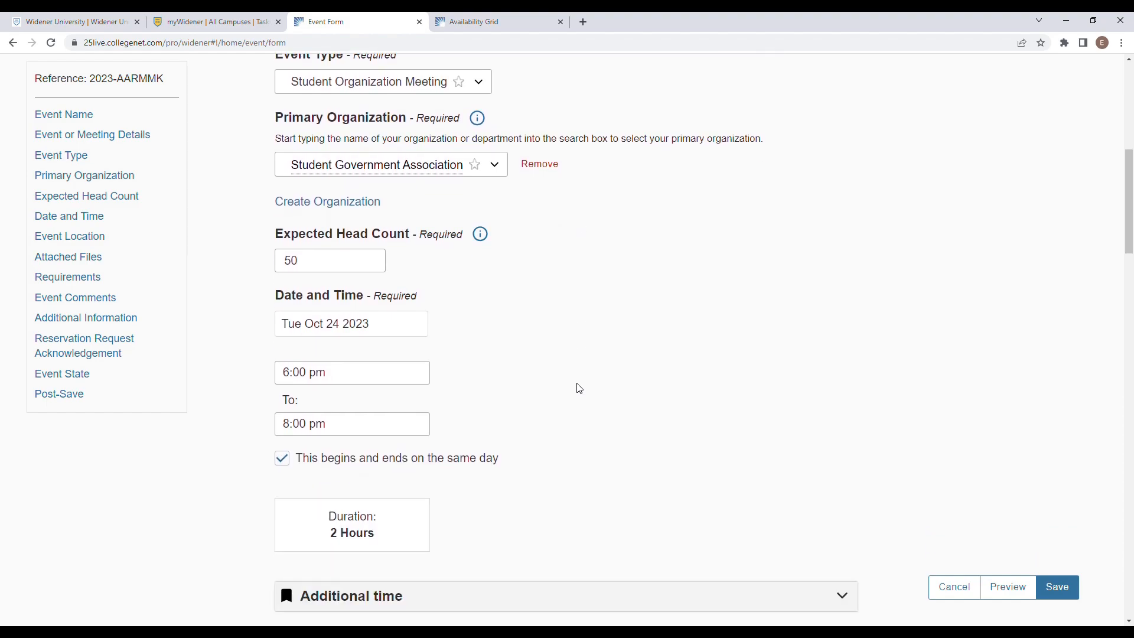
{"action": "left_click_drag", "start_coordinate": [276, 234], "coordinate": [407, 240]}
{"action": "left_click", "coordinate": [480, 234]}
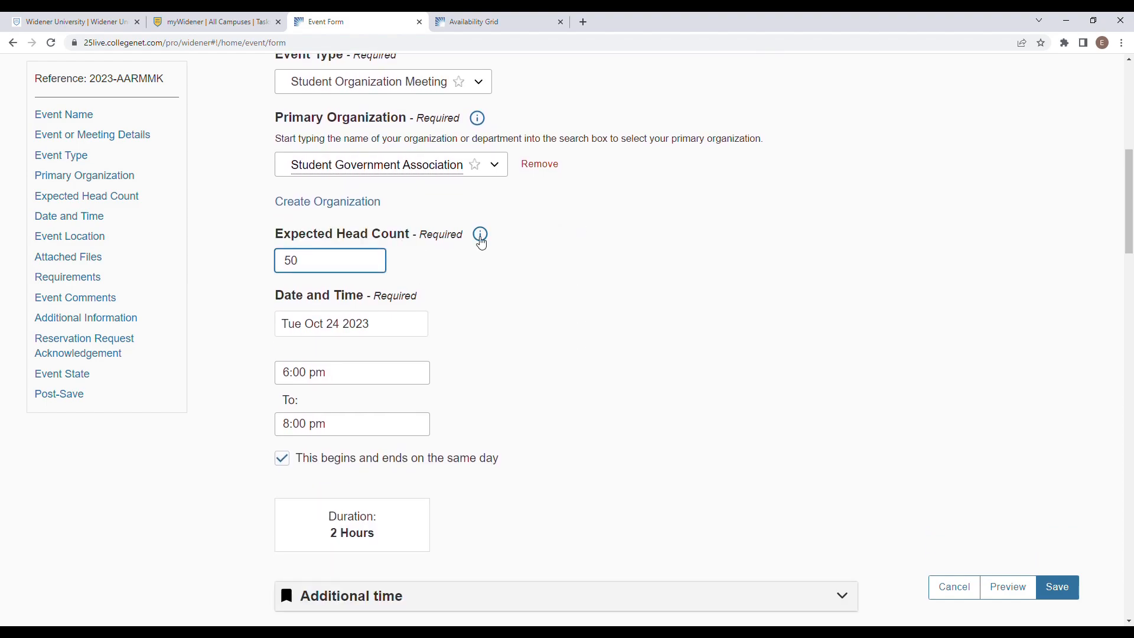
Step: Read the guidance on estimating the Expected Head Count accurately
{"action": "left_click_drag", "start_coordinate": [275, 254], "coordinate": [476, 271]}
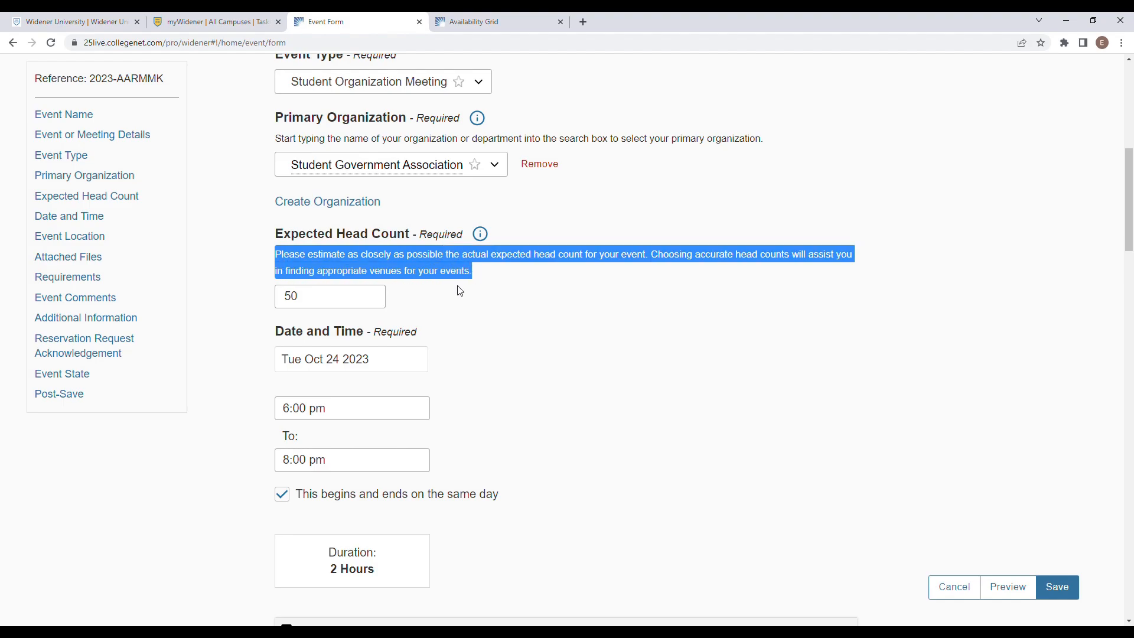
{"action": "left_click", "coordinate": [453, 292]}
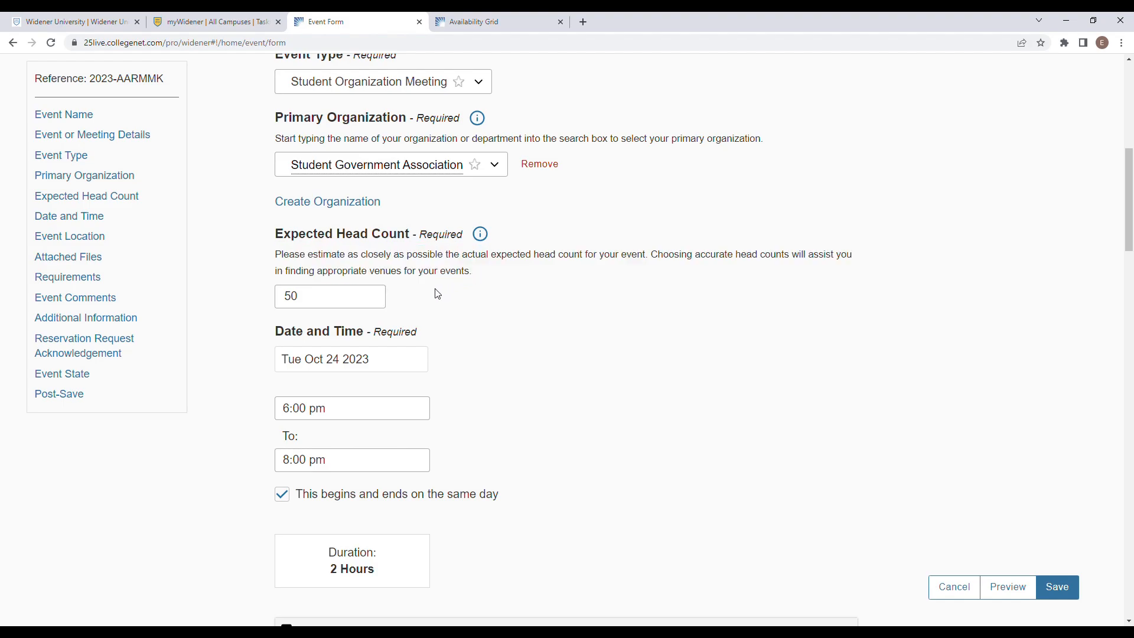
Step: Open a separate 25Live dashboard, search the locations for "room c" and open University Center Room C's details
{"action": "left_click", "coordinate": [506, 25]}
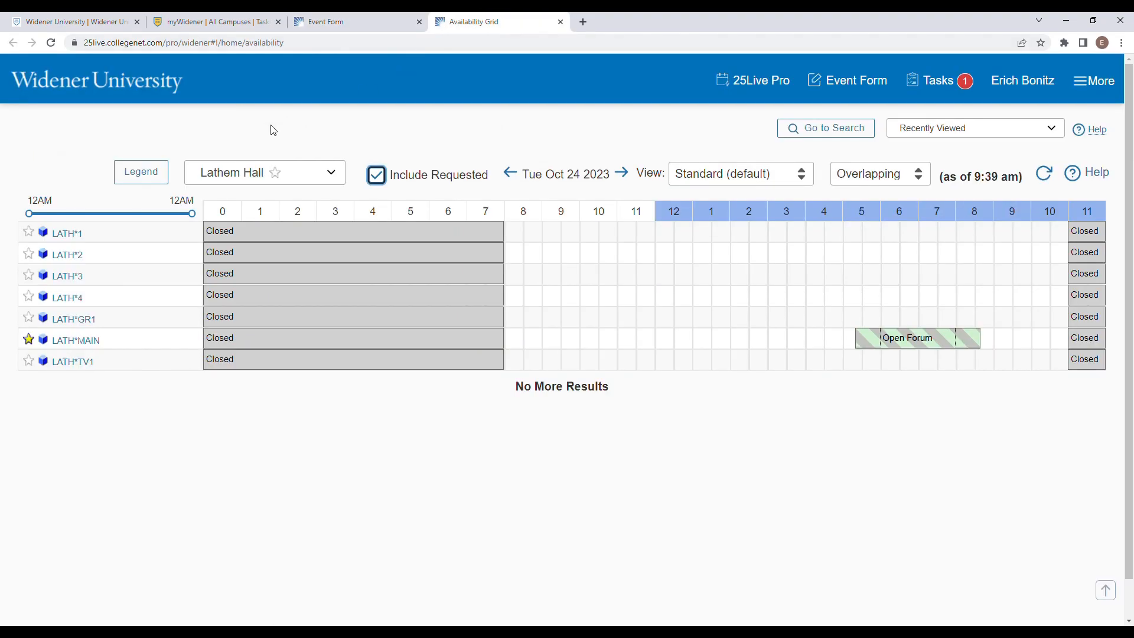
{"action": "middle_click", "coordinate": [760, 81]}
{"action": "left_click", "coordinate": [635, 24]}
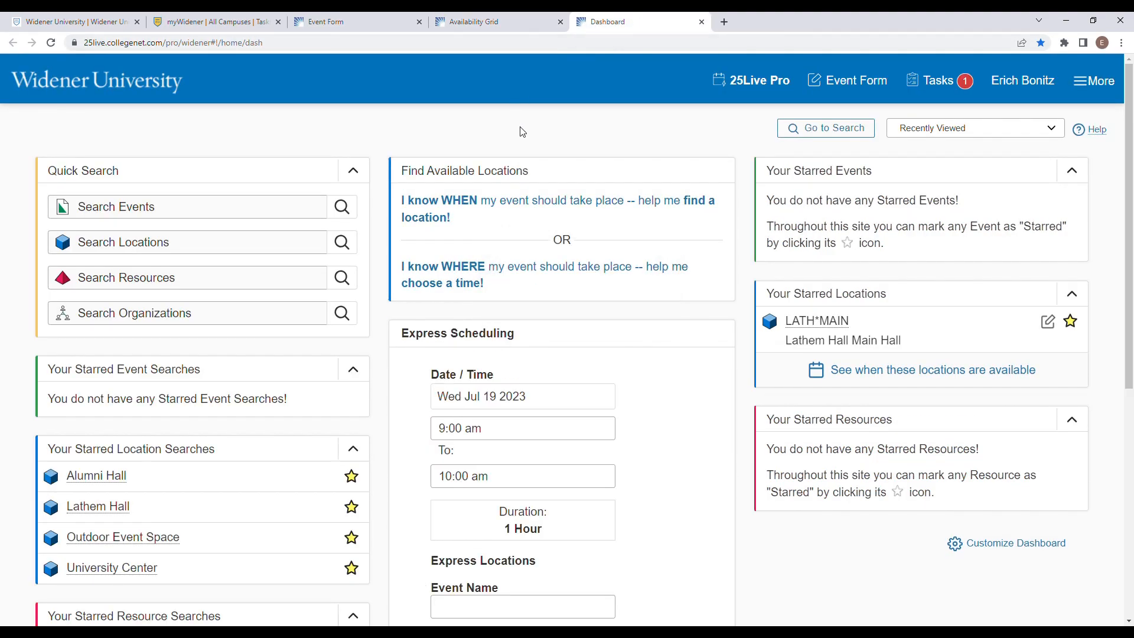
{"action": "left_click", "coordinate": [210, 243]}
{"action": "type", "text": "room c"}
{"action": "key", "text": "Return"}
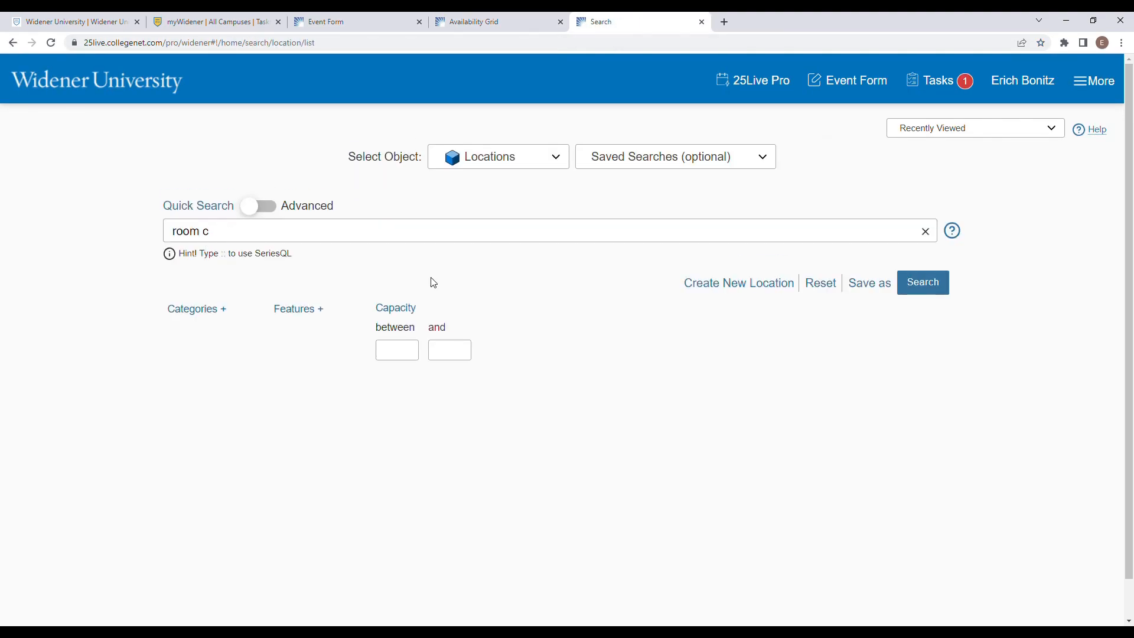
{"action": "scroll", "coordinate": [498, 293], "scroll_direction": "down", "scroll_amount": 1}
{"action": "scroll", "coordinate": [509, 276], "scroll_direction": "up", "scroll_amount": 1}
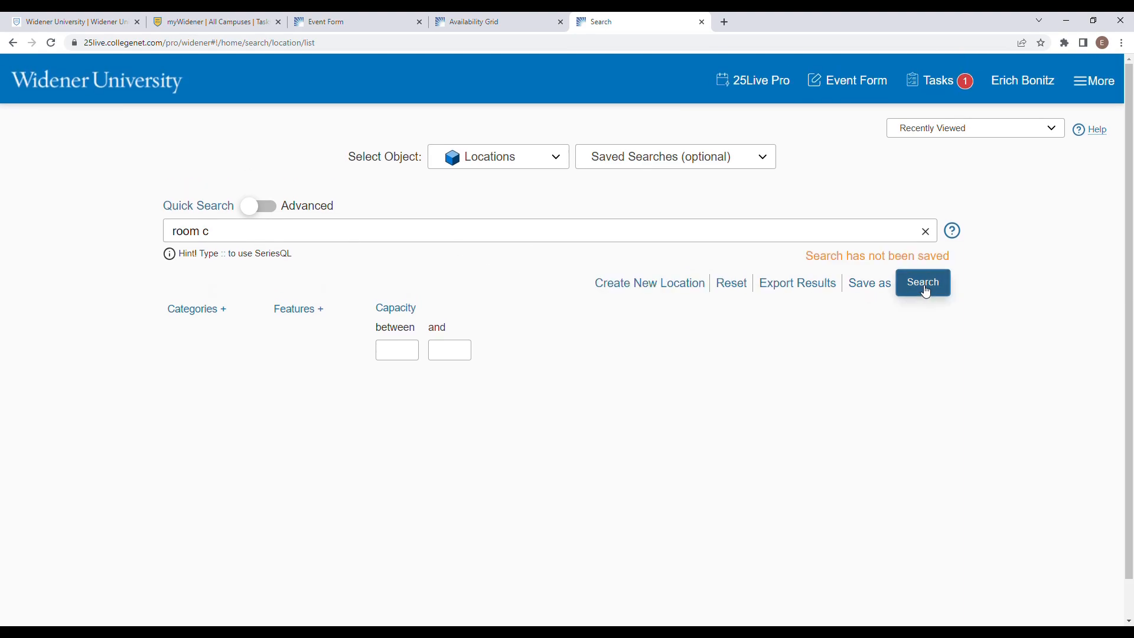
{"action": "left_click", "coordinate": [924, 283]}
{"action": "scroll", "coordinate": [510, 321], "scroll_direction": "down", "scroll_amount": 1}
{"action": "scroll", "coordinate": [437, 337], "scroll_direction": "down", "scroll_amount": 10}
{"action": "left_click", "coordinate": [123, 348]}
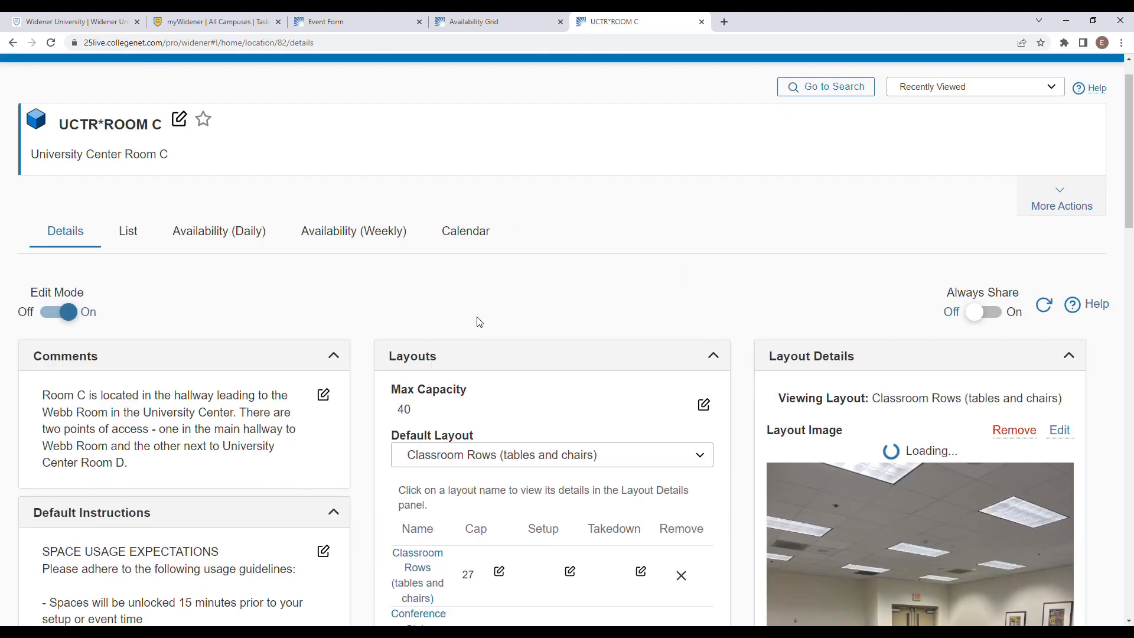
Step: Compare Room C's Theater/Lecture Style and Open Square layouts and their capacities
{"action": "scroll", "coordinate": [523, 331], "scroll_direction": "down", "scroll_amount": 5}
{"action": "left_click", "coordinate": [425, 451]}
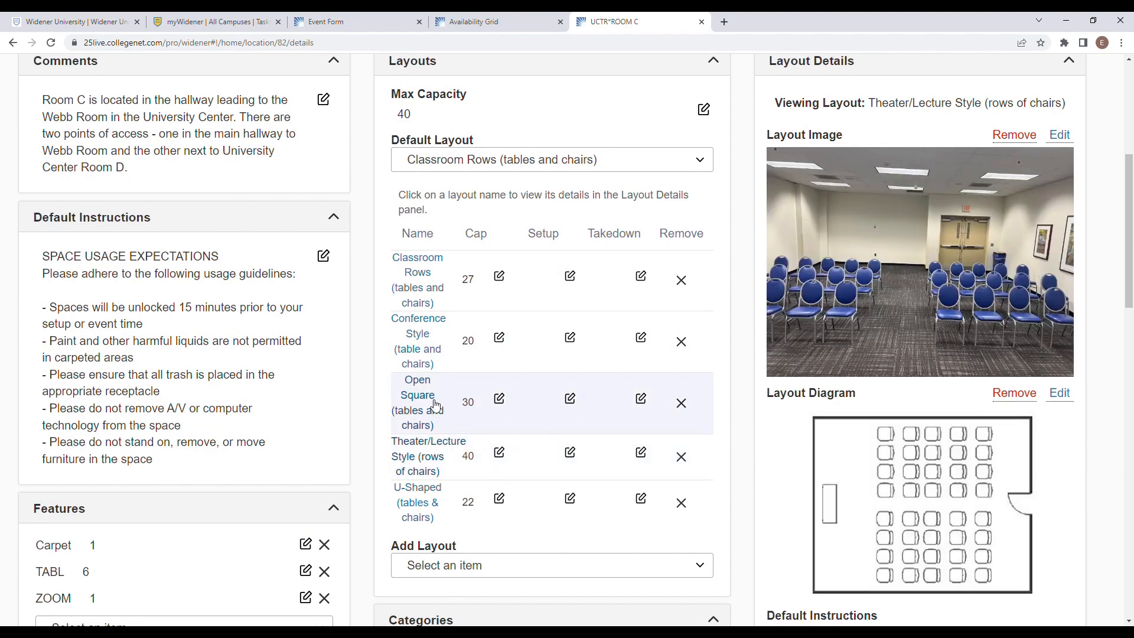
{"action": "left_click", "coordinate": [425, 403]}
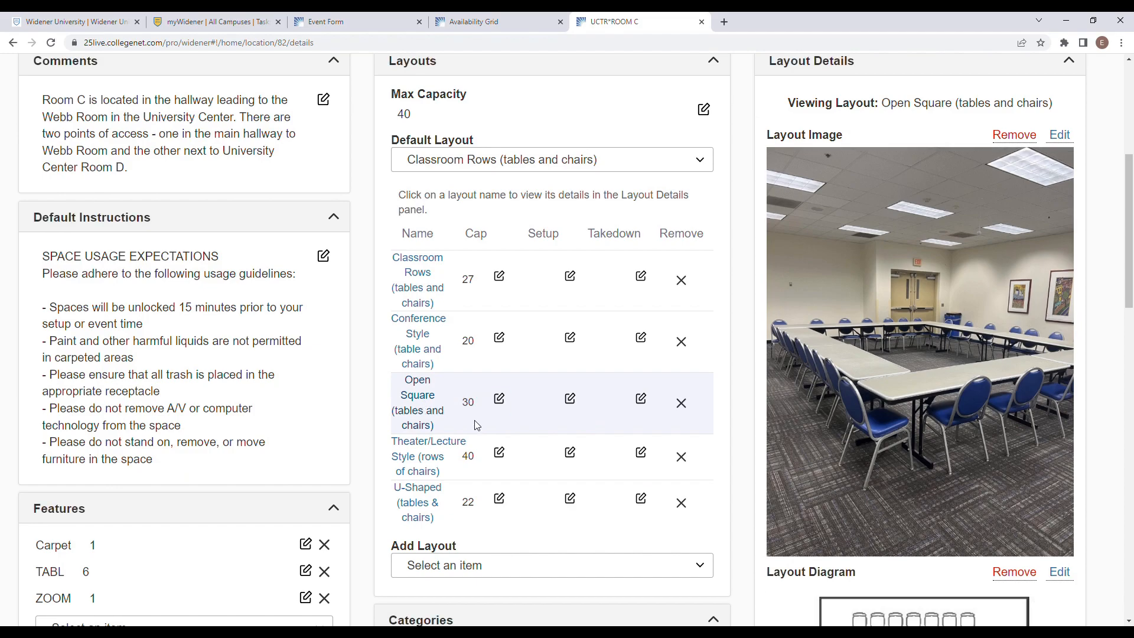
Step: Open LATH*MAIN's location details from the Lathem Hall availability grid, place them before Room C's page, and return to the event form
{"action": "scroll", "coordinate": [473, 424], "scroll_direction": "up", "scroll_amount": 6}
{"action": "left_click", "coordinate": [488, 24]}
{"action": "left_click", "coordinate": [83, 337]}
{"action": "left_click_drag", "start_coordinate": [754, 21], "coordinate": [625, 24]}
{"action": "key", "text": "ctrl+3"}
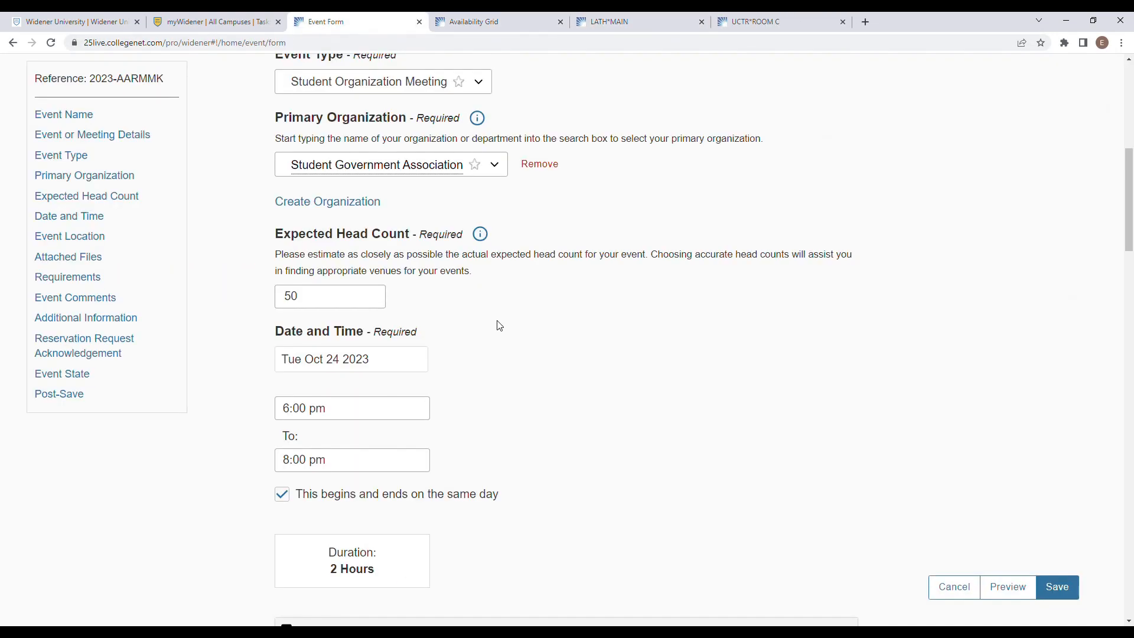
Step: Search the locations for "atrium" and review University Center Atrium Main's capacity and layouts
{"action": "left_click", "coordinate": [768, 22]}
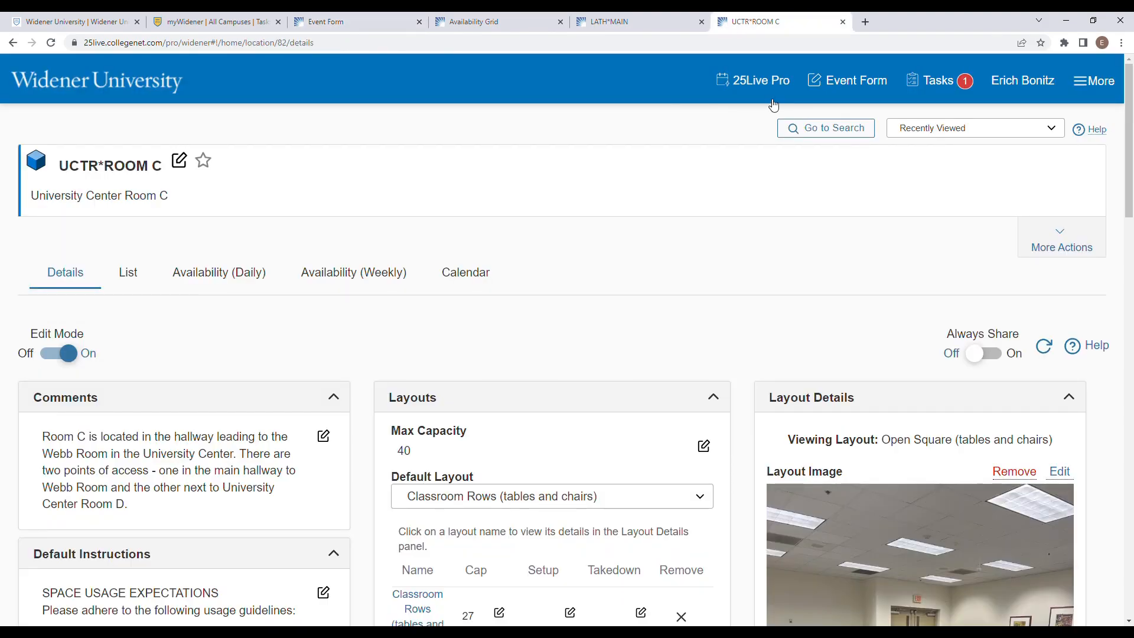
{"action": "left_click", "coordinate": [770, 101]}
{"action": "left_click", "coordinate": [158, 248]}
{"action": "type", "text": "atr"}
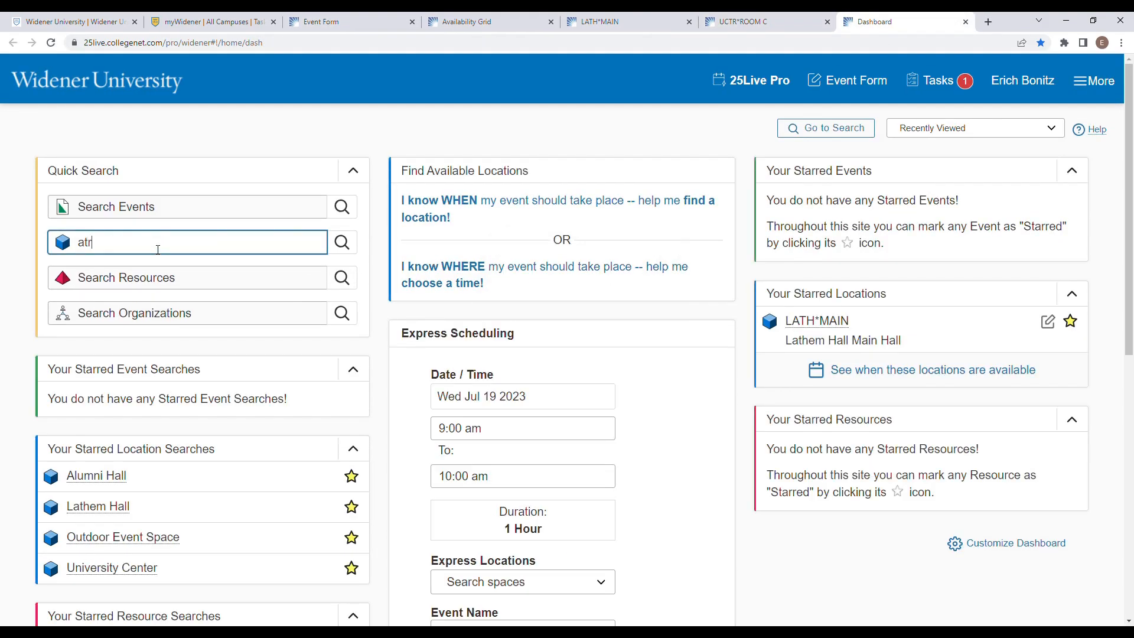
{"action": "type", "text": "ium"}
{"action": "key", "text": "Return"}
{"action": "left_click", "coordinate": [898, 281]}
{"action": "scroll", "coordinate": [390, 402], "scroll_direction": "down", "scroll_amount": 4}
{"action": "scroll", "coordinate": [390, 401], "scroll_direction": "down", "scroll_amount": 1}
{"action": "left_click", "coordinate": [132, 473]}
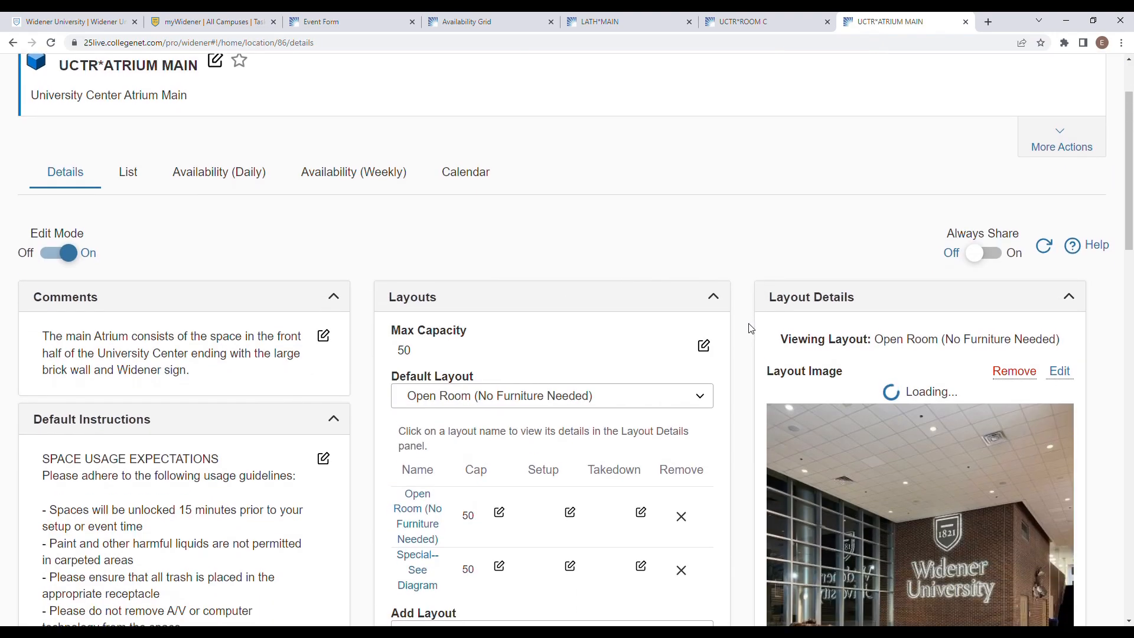
{"action": "scroll", "coordinate": [628, 273], "scroll_direction": "down", "scroll_amount": 3}
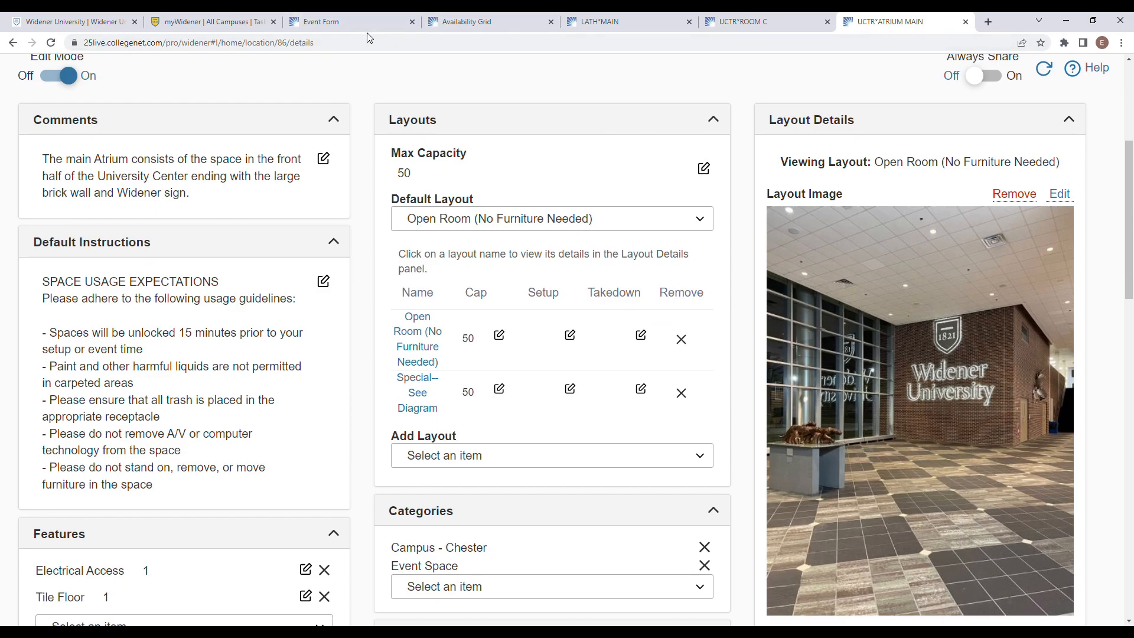
Step: Return to the event form and recheck the Expected Head Count against the venue capacities
{"action": "left_click", "coordinate": [361, 22]}
{"action": "left_click", "coordinate": [286, 293]}
{"action": "left_click", "coordinate": [253, 297]}
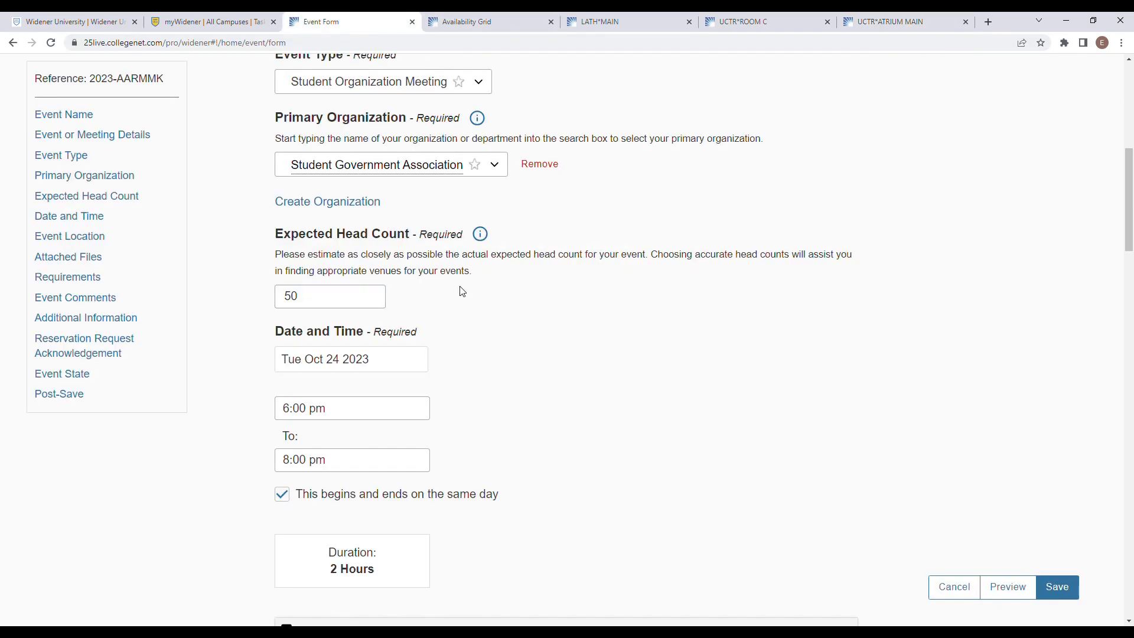
Step: Review the event's Date and Time entries, including the date calendar and the same-day setting
{"action": "scroll", "coordinate": [460, 301], "scroll_direction": "down", "scroll_amount": 2}
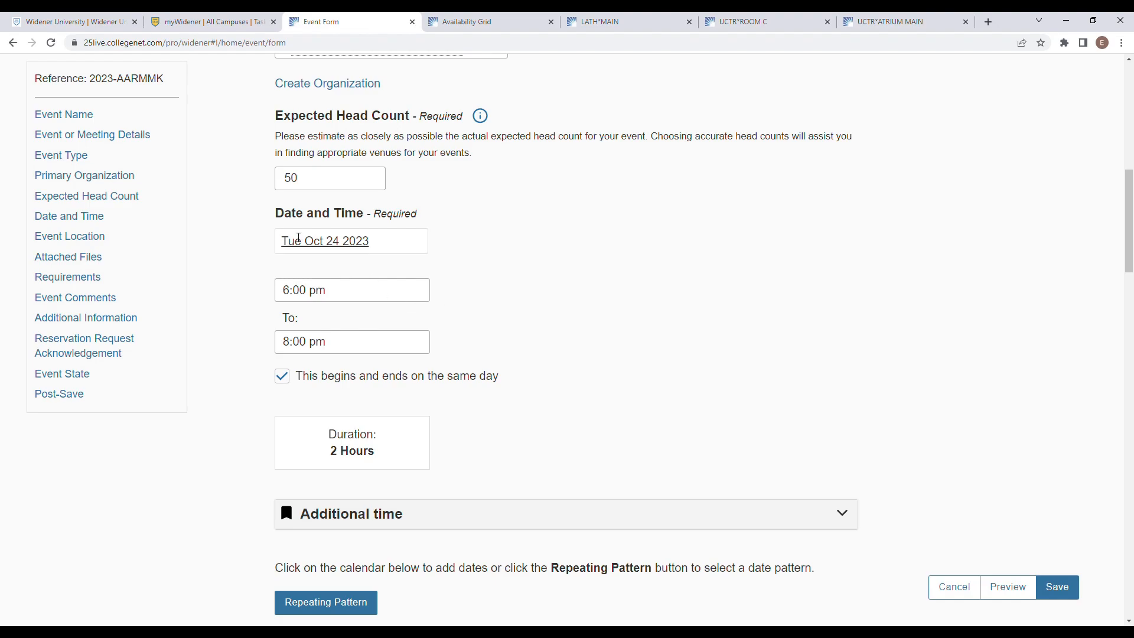
{"action": "left_click_drag", "start_coordinate": [273, 217], "coordinate": [371, 225]}
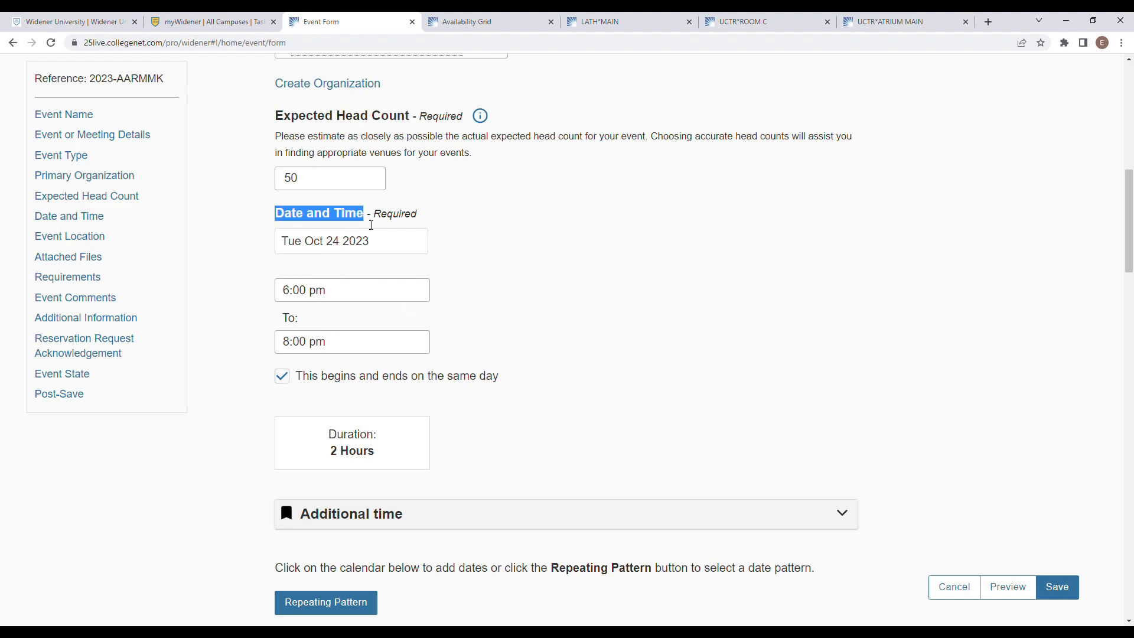
{"action": "left_click", "coordinate": [501, 264]}
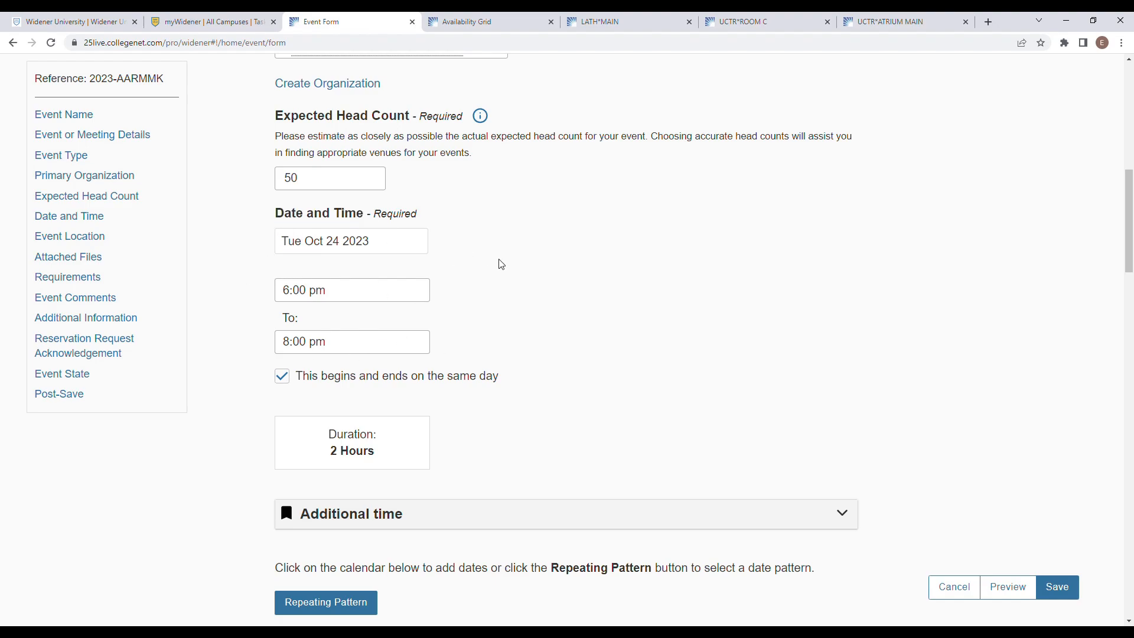
{"action": "left_click", "coordinate": [332, 241]}
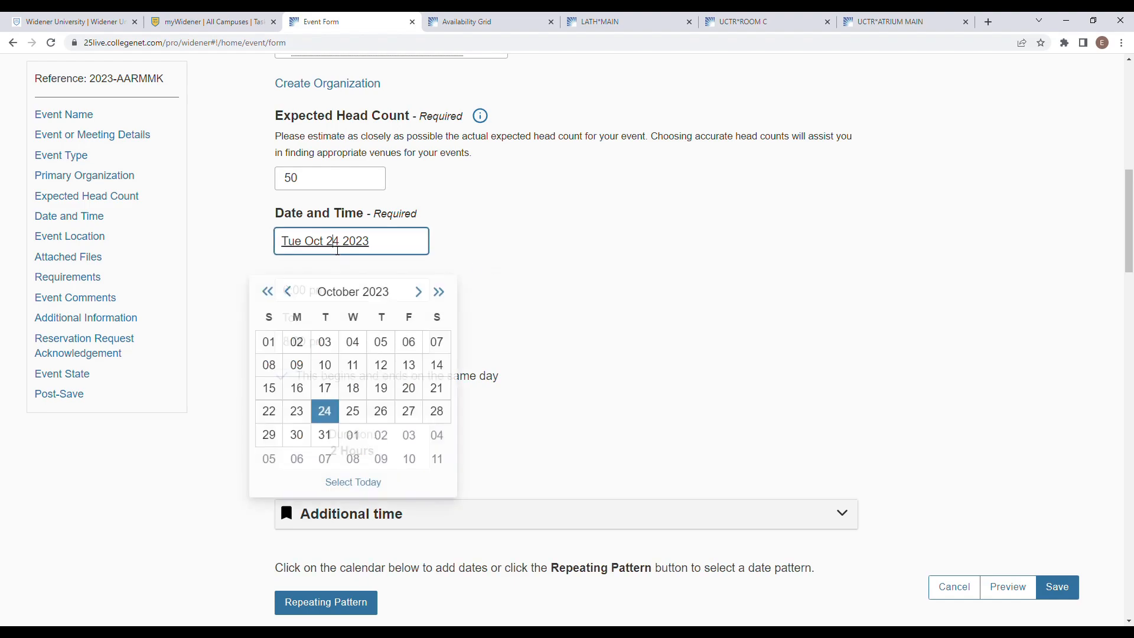
{"action": "left_click", "coordinate": [512, 257]}
{"action": "left_click", "coordinate": [487, 266]}
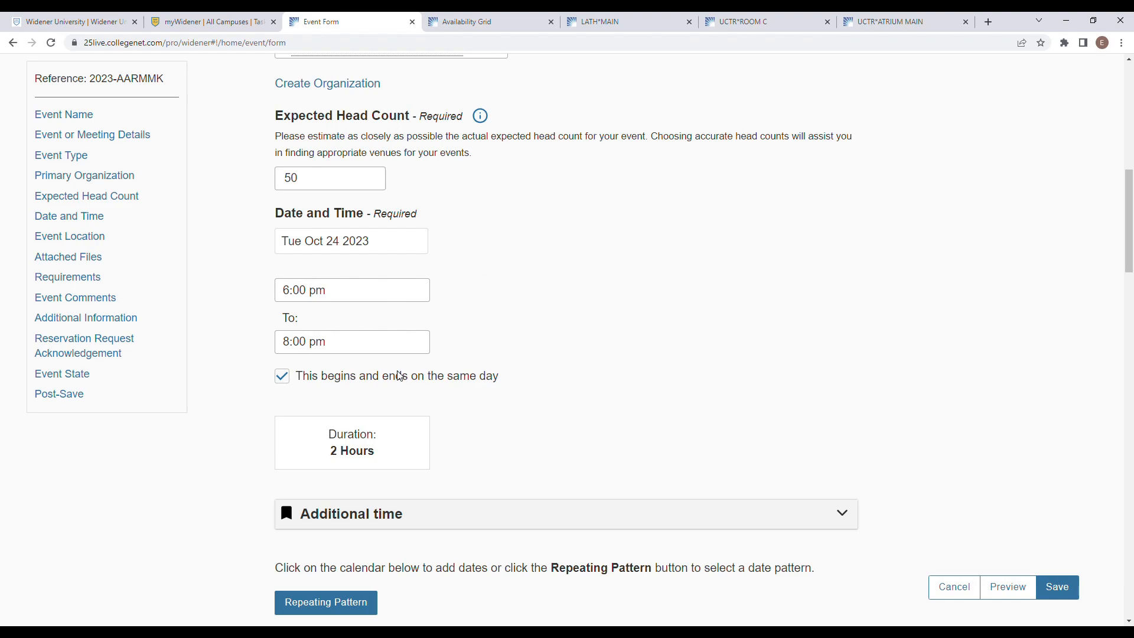
{"action": "left_click_drag", "start_coordinate": [499, 377], "coordinate": [298, 379]}
{"action": "left_click", "coordinate": [629, 366]}
{"action": "scroll", "coordinate": [589, 360], "scroll_direction": "down", "scroll_amount": 4}
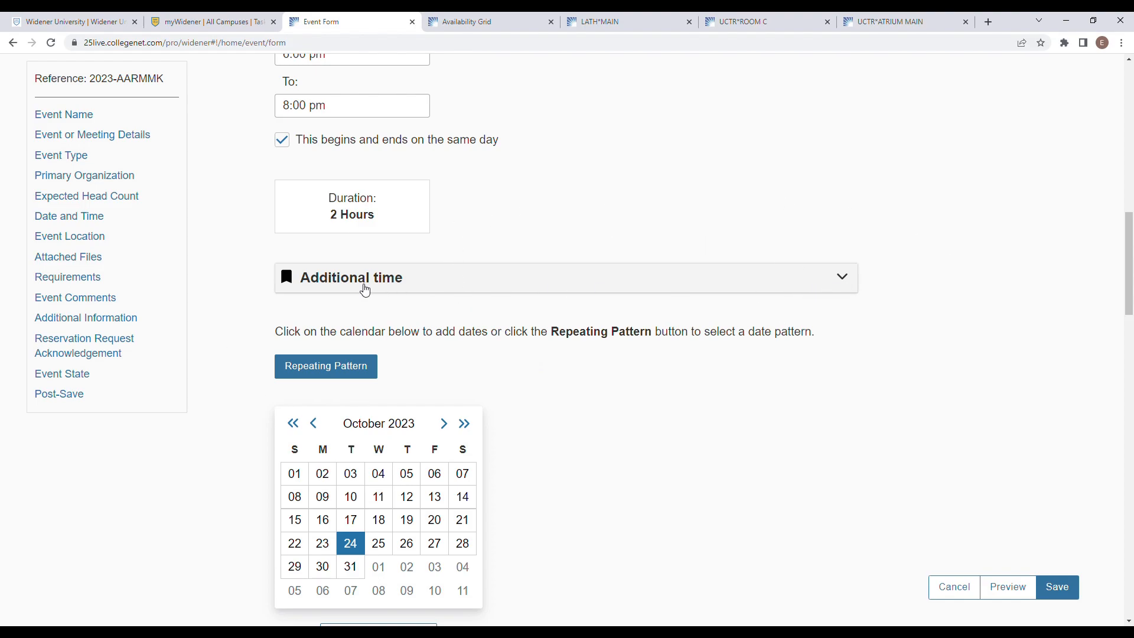
Step: Expand the Additional time section and check the setup, pre-event, post-event and takedown times
{"action": "left_click", "coordinate": [357, 284]}
{"action": "scroll", "coordinate": [584, 307], "scroll_direction": "down", "scroll_amount": 2}
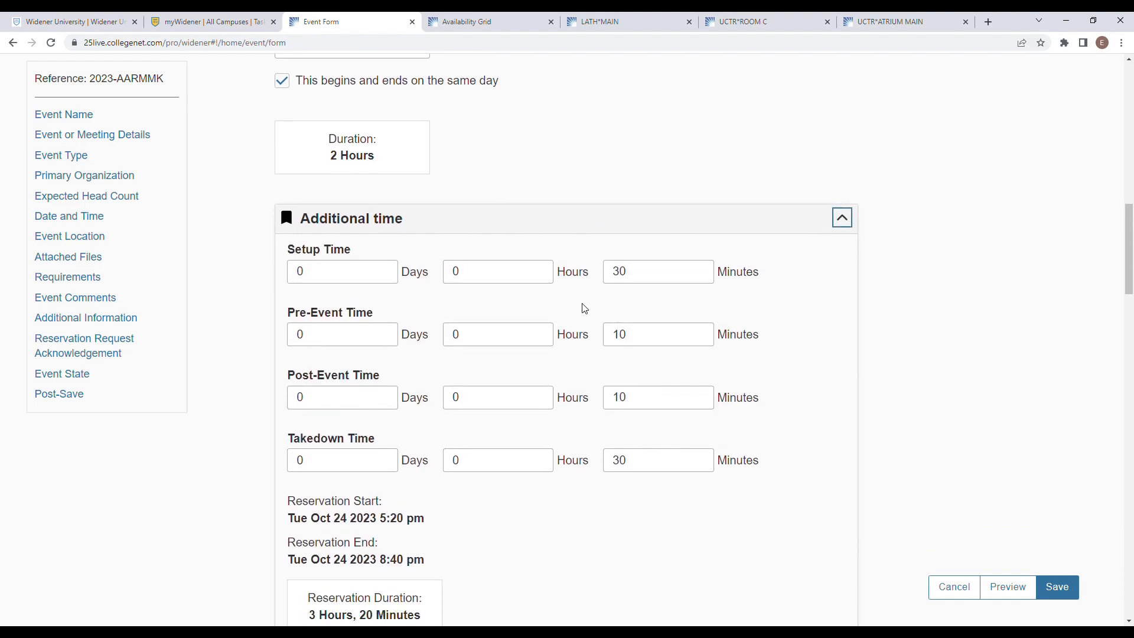
{"action": "left_click_drag", "start_coordinate": [289, 195], "coordinate": [354, 195]}
{"action": "left_click_drag", "start_coordinate": [288, 379], "coordinate": [380, 385]}
{"action": "left_click", "coordinate": [378, 383]}
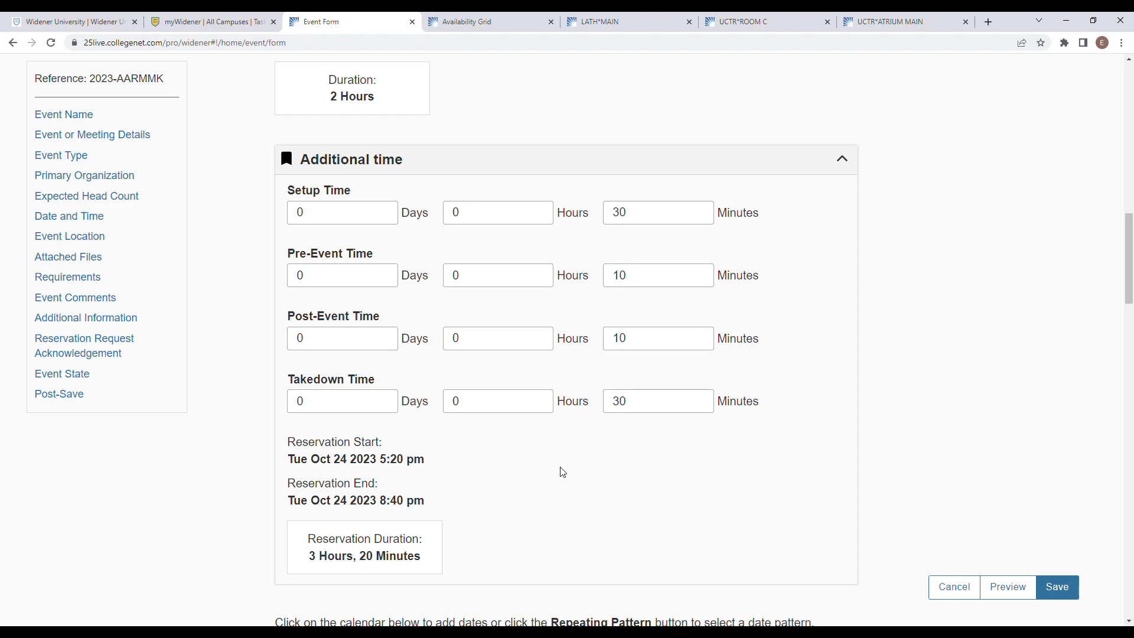
{"action": "double_click", "coordinate": [618, 216]}
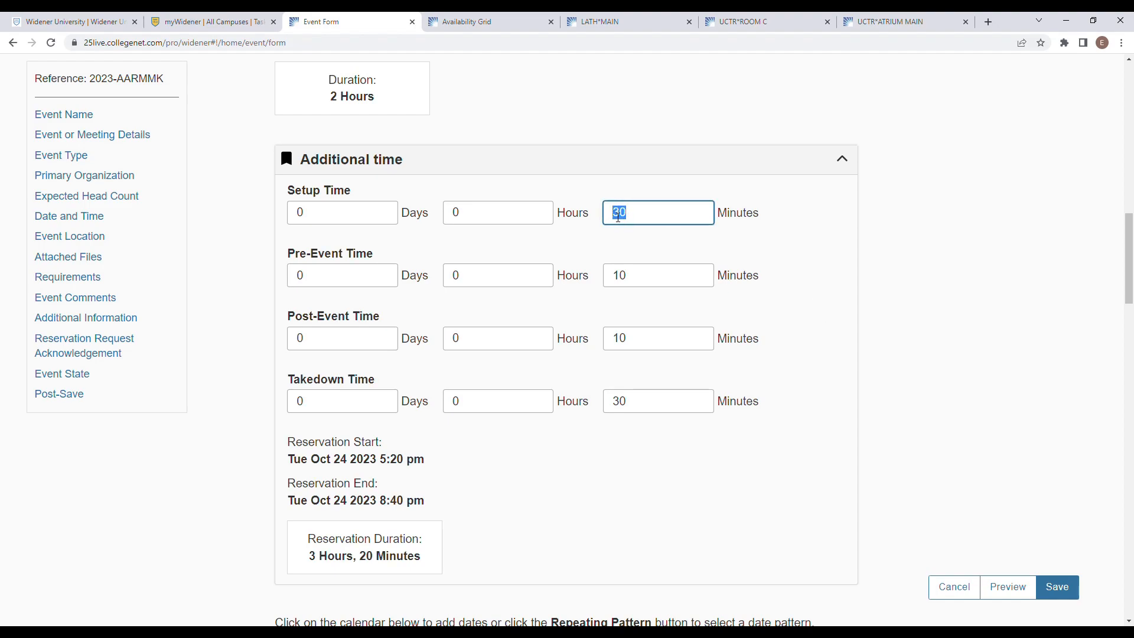
{"action": "double_click", "coordinate": [614, 282]}
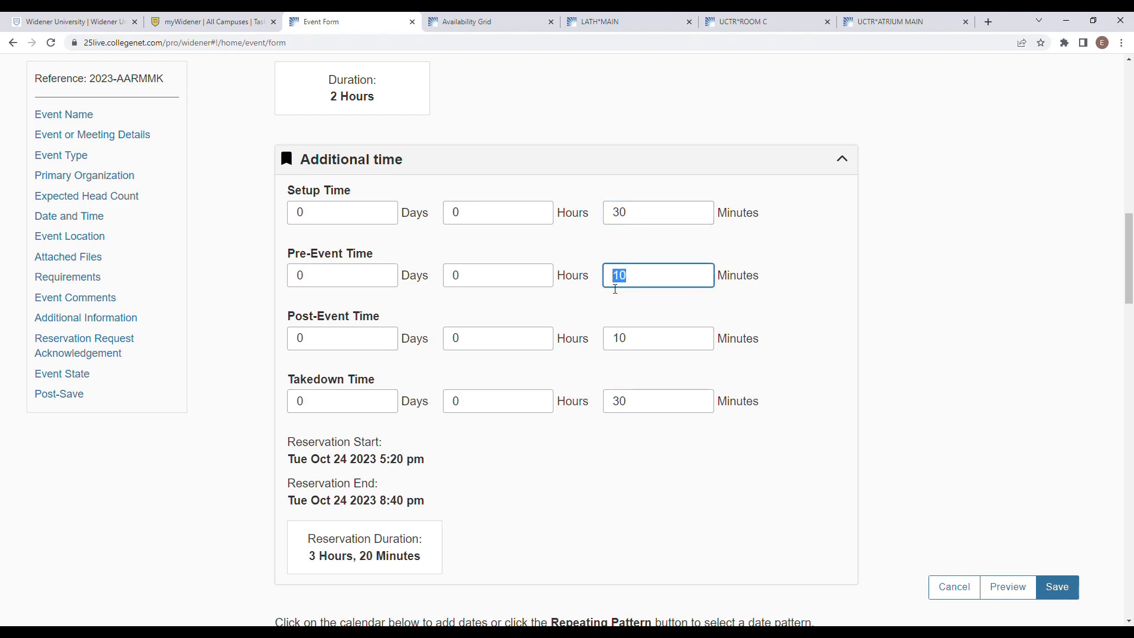
{"action": "double_click", "coordinate": [616, 343]}
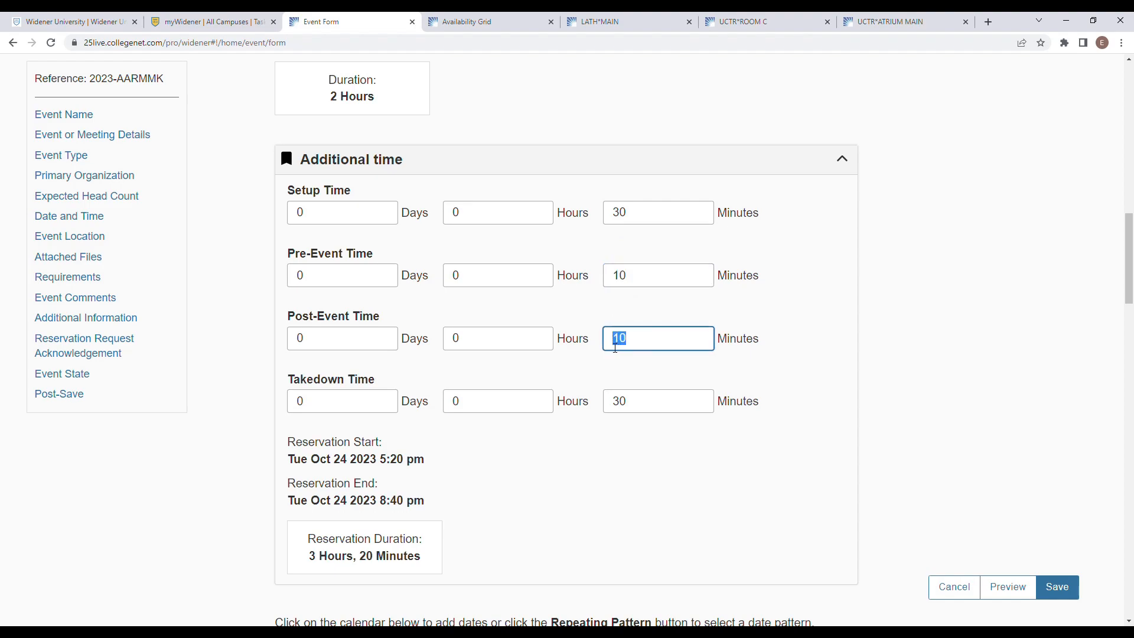
{"action": "double_click", "coordinate": [619, 401]}
{"action": "left_click", "coordinate": [515, 469]}
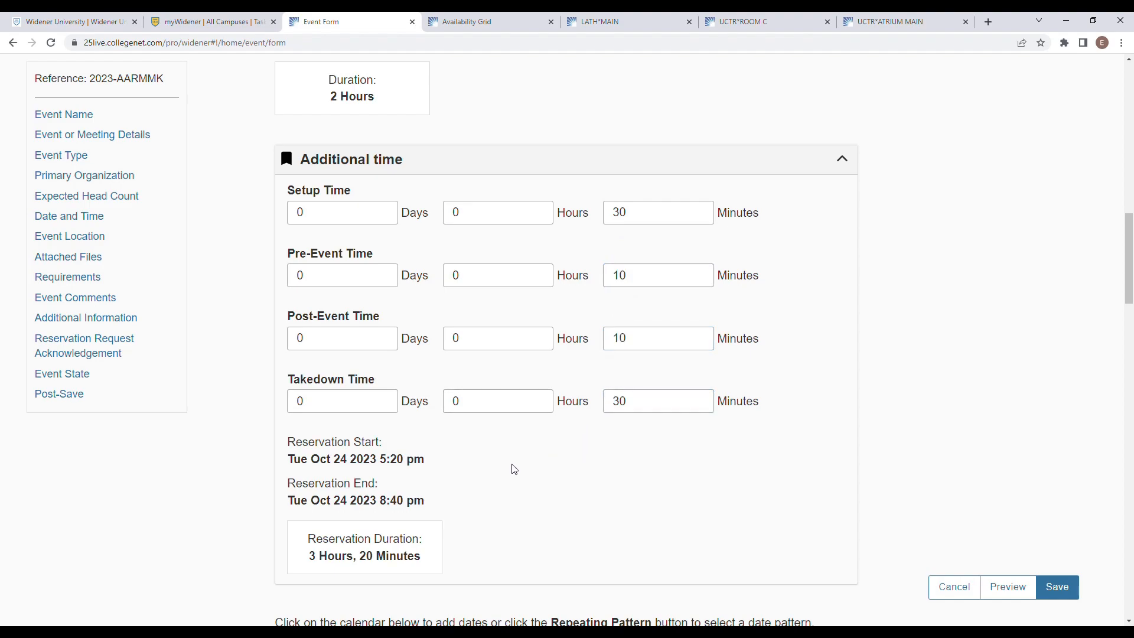
Step: Compare the event duration with the total reservation duration and check the reservation start time
{"action": "left_click_drag", "start_coordinate": [336, 106], "coordinate": [379, 106]}
{"action": "left_click", "coordinate": [385, 125]}
{"action": "left_click_drag", "start_coordinate": [308, 562], "coordinate": [425, 563]}
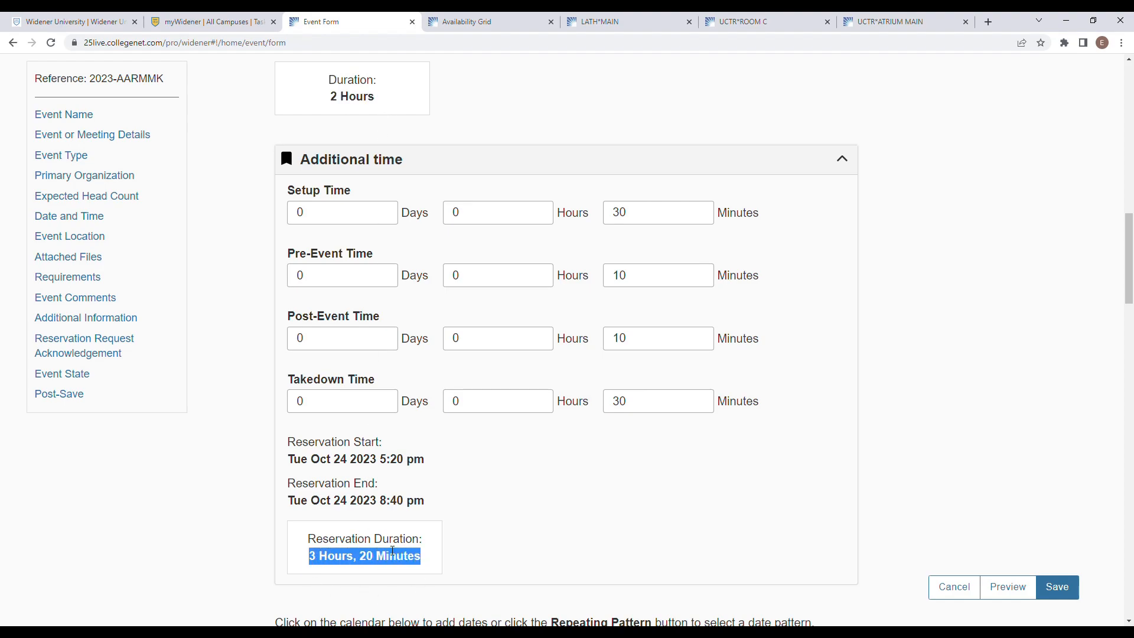
{"action": "left_click", "coordinate": [458, 496]}
{"action": "left_click_drag", "start_coordinate": [431, 464], "coordinate": [280, 452]}
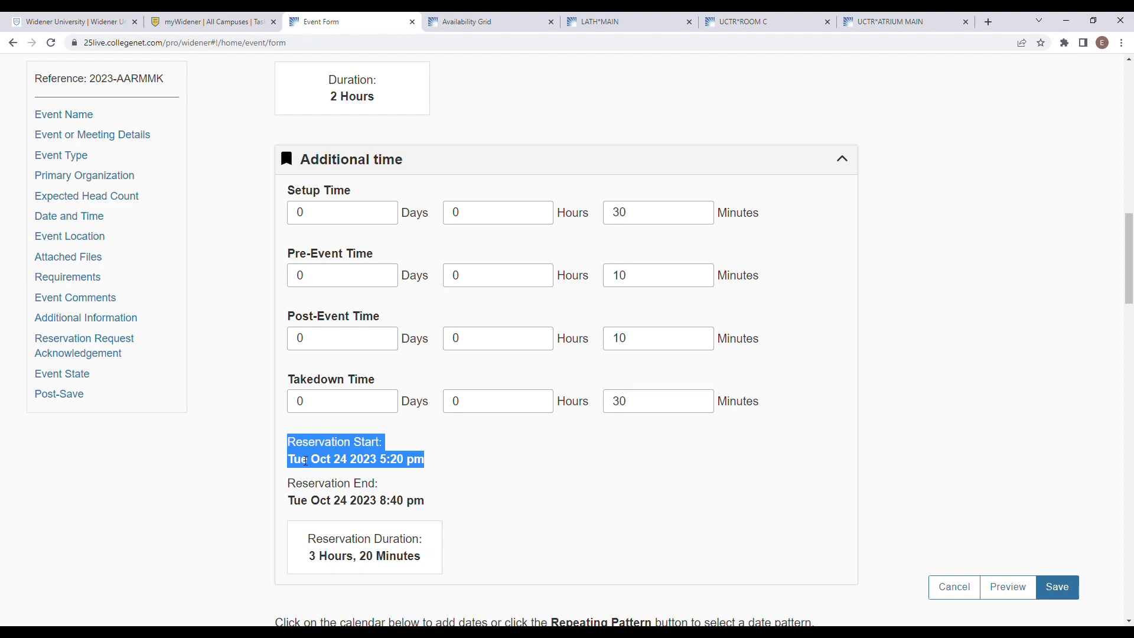
{"action": "left_click", "coordinate": [266, 468]}
{"action": "scroll", "coordinate": [266, 468], "scroll_direction": "down", "scroll_amount": 7}
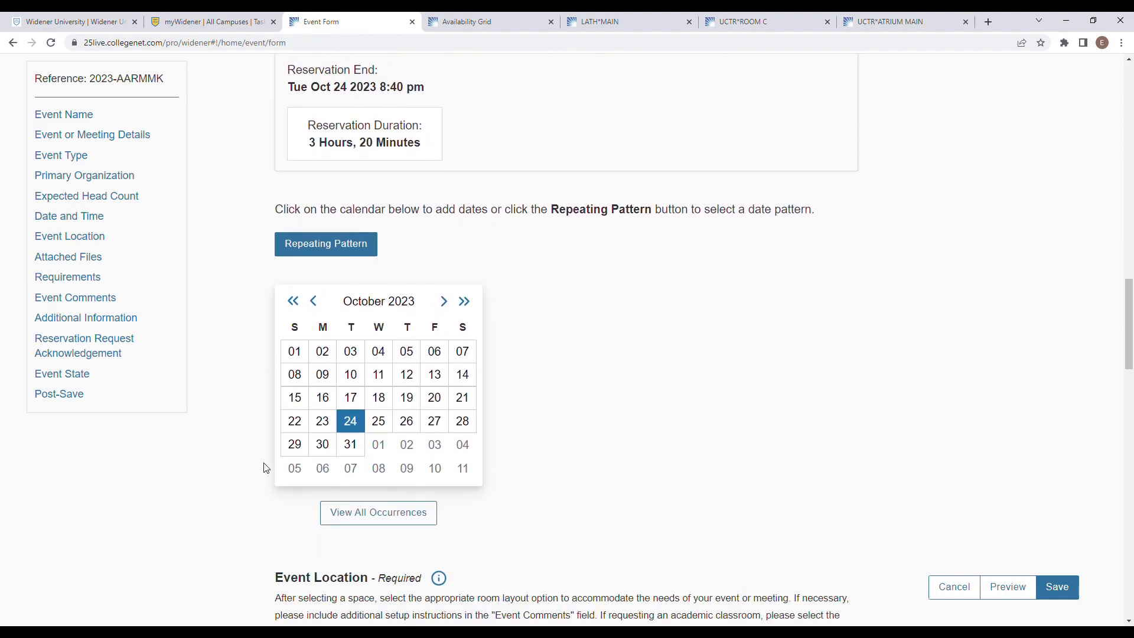
Step: Read the instructions for adding dates or a repeating pattern, and review the list of all date occurrences
{"action": "left_click_drag", "start_coordinate": [277, 215], "coordinate": [542, 211]}
{"action": "left_click", "coordinate": [542, 211]}
{"action": "left_click_drag", "start_coordinate": [282, 213], "coordinate": [818, 216]}
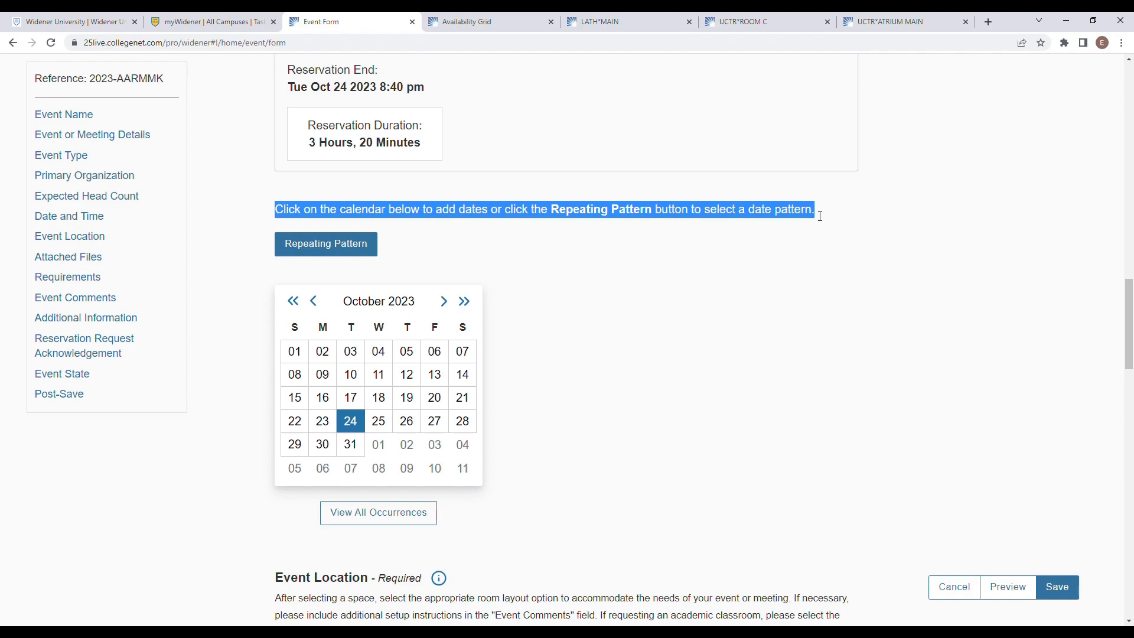
{"action": "left_click", "coordinate": [752, 211]}
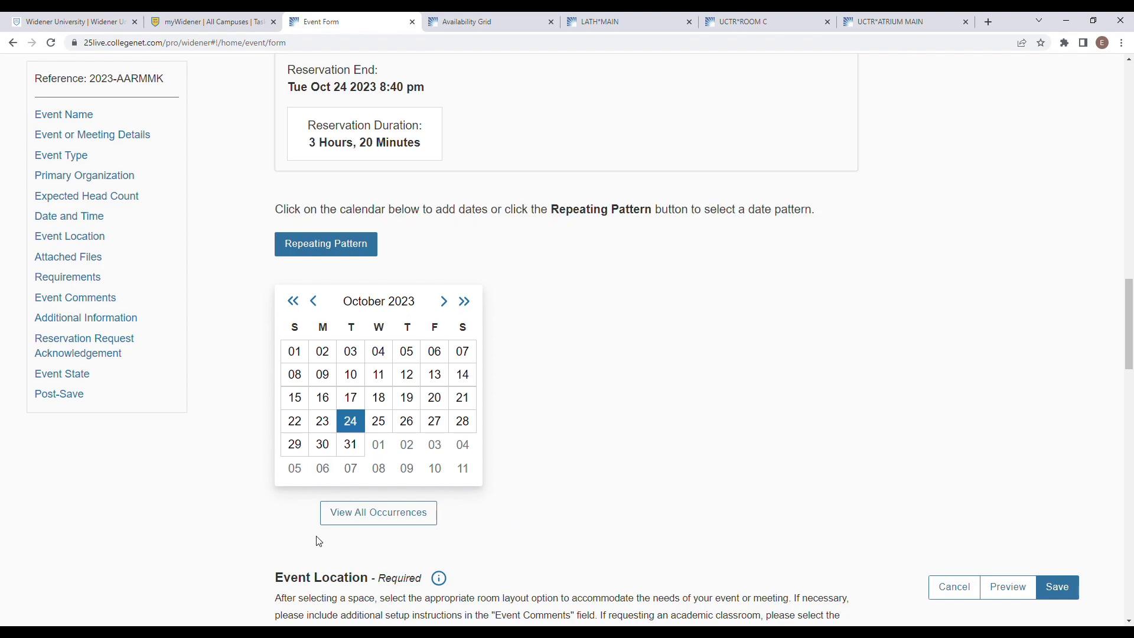
{"action": "left_click", "coordinate": [387, 517]}
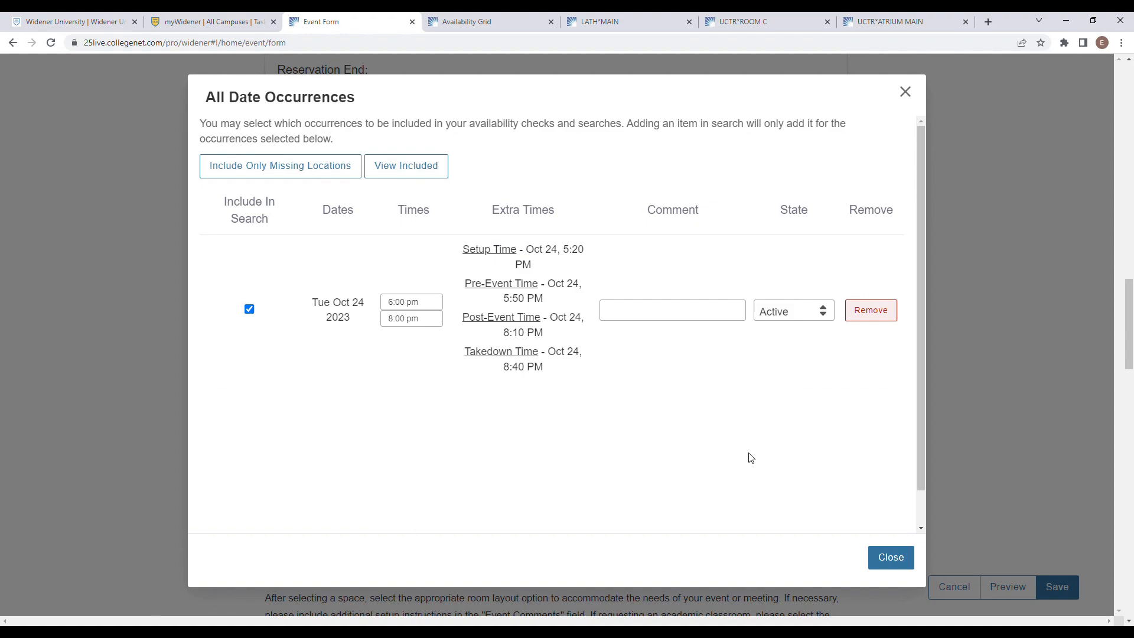
{"action": "left_click", "coordinate": [890, 557]}
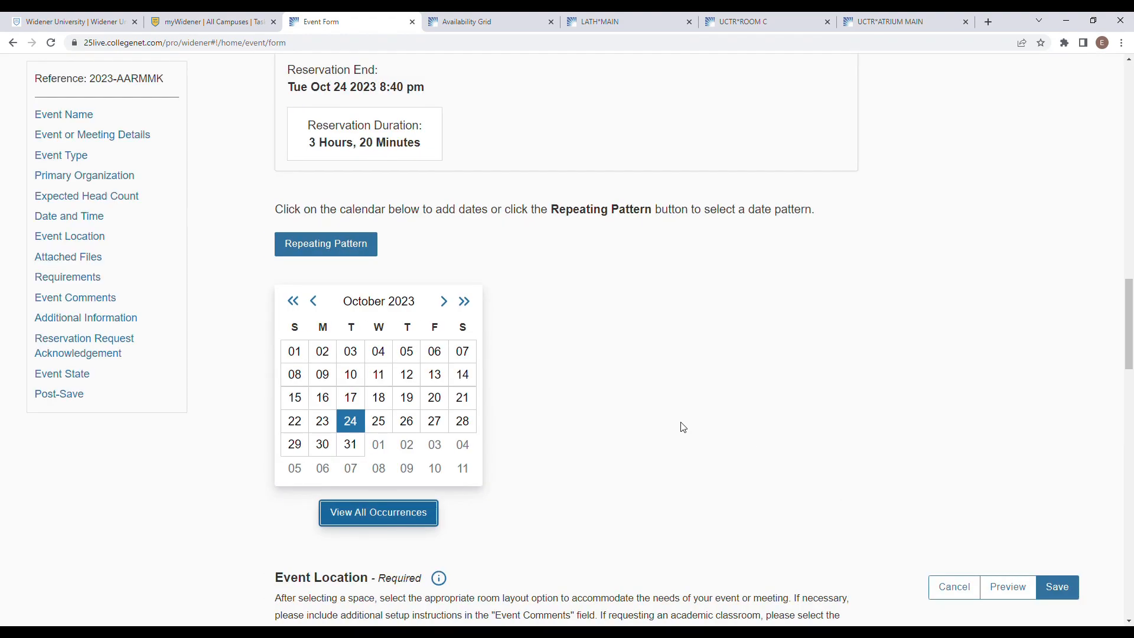
{"action": "scroll", "coordinate": [684, 427], "scroll_direction": "down", "scroll_amount": 5}
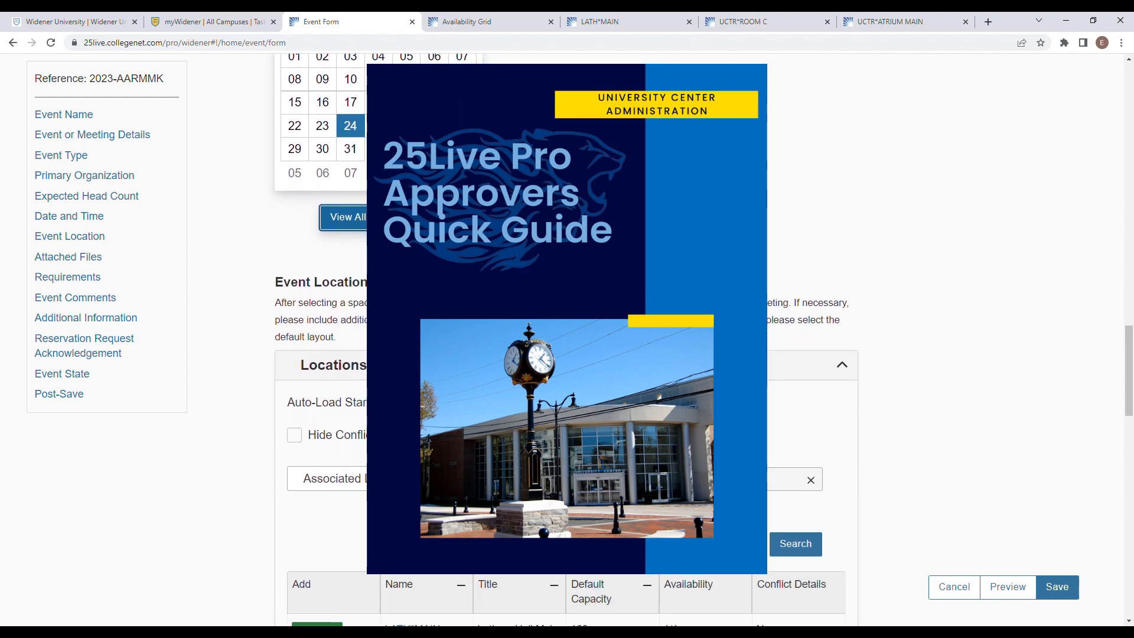
Step: Reserve LATH*MAIN, Lathem Hall Main Hall, from the Associated Locations results in the Event Location section
{"action": "scroll", "coordinate": [674, 309], "scroll_direction": "down", "scroll_amount": 2}
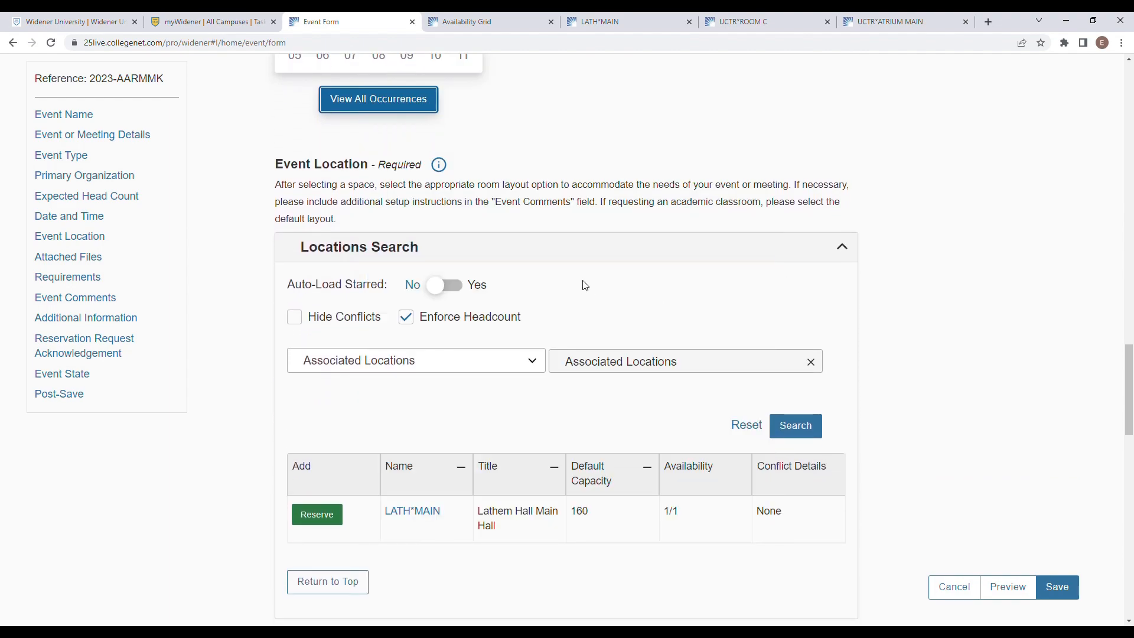
{"action": "left_click_drag", "start_coordinate": [269, 172], "coordinate": [370, 167]}
{"action": "left_click", "coordinate": [271, 210]}
{"action": "scroll", "coordinate": [234, 308], "scroll_direction": "down", "scroll_amount": 1}
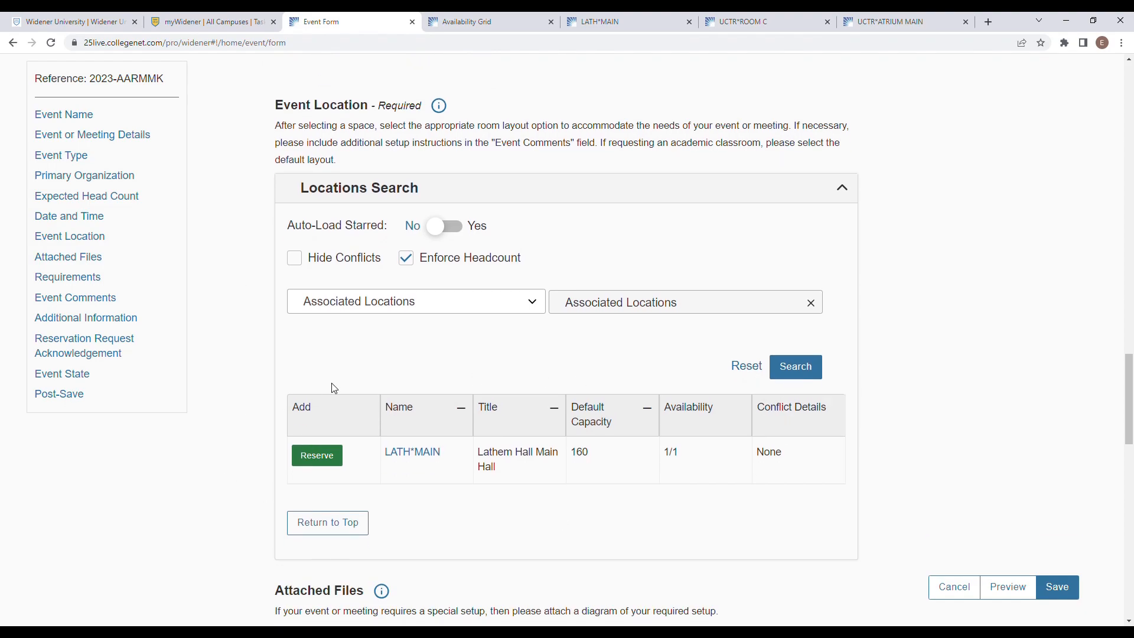
{"action": "left_click", "coordinate": [329, 463]}
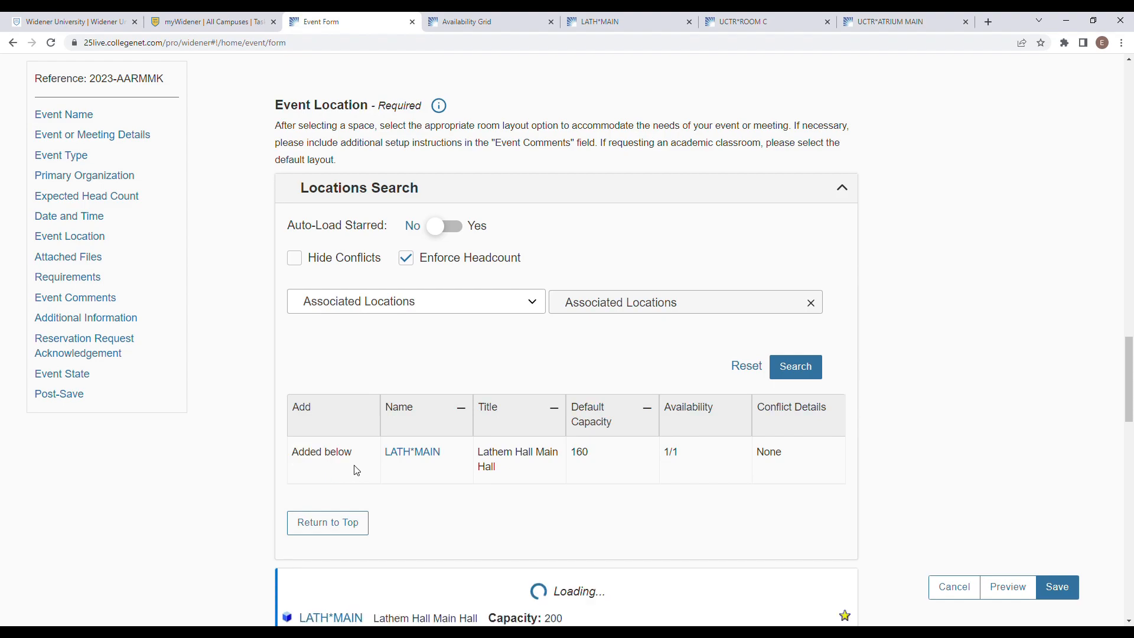
Step: Try the Semi-circle layout for the LATH*MAIN reservation and return the layout to Banquet
{"action": "scroll", "coordinate": [392, 462], "scroll_direction": "down", "scroll_amount": 3}
{"action": "scroll", "coordinate": [394, 463], "scroll_direction": "down", "scroll_amount": 1}
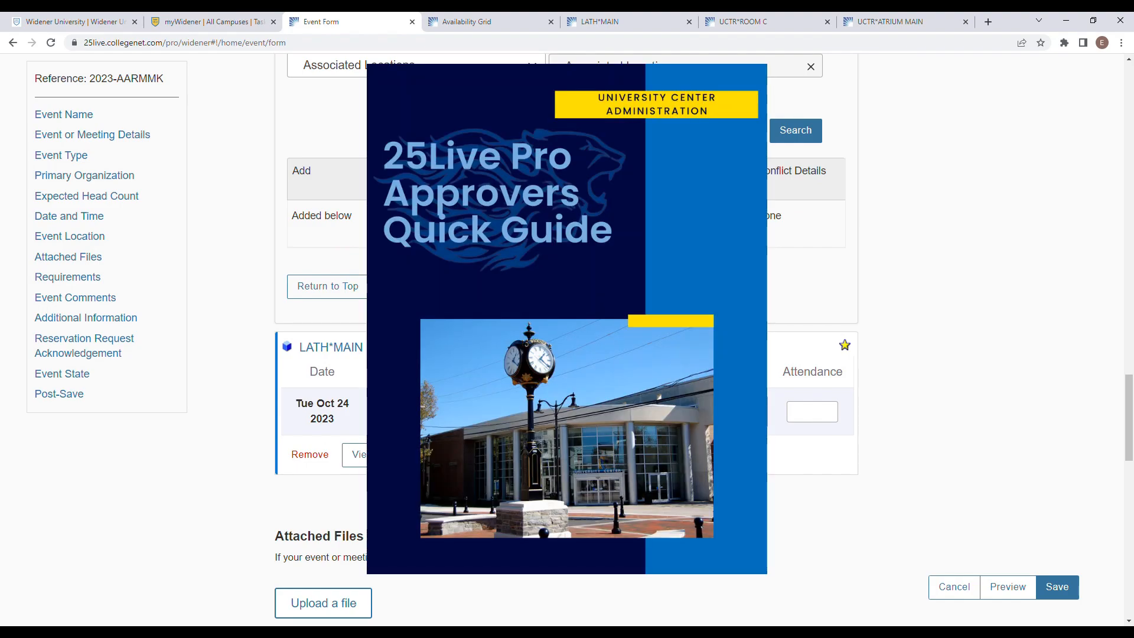
{"action": "left_click_drag", "start_coordinate": [673, 372], "coordinate": [630, 372]}
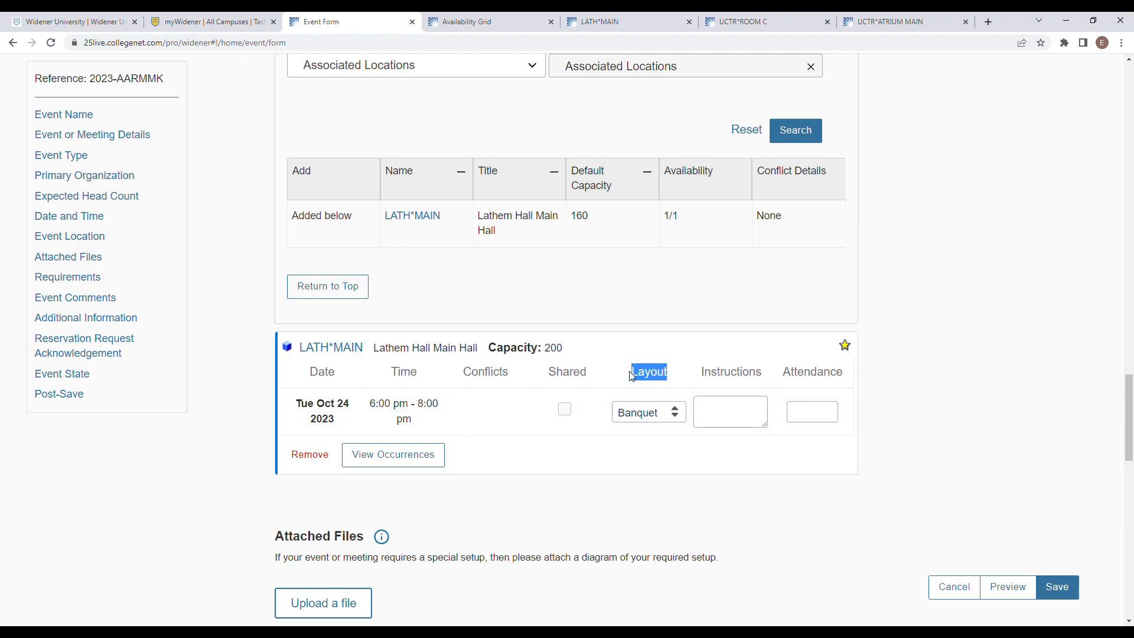
{"action": "left_click", "coordinate": [902, 368]}
{"action": "left_click", "coordinate": [681, 416]}
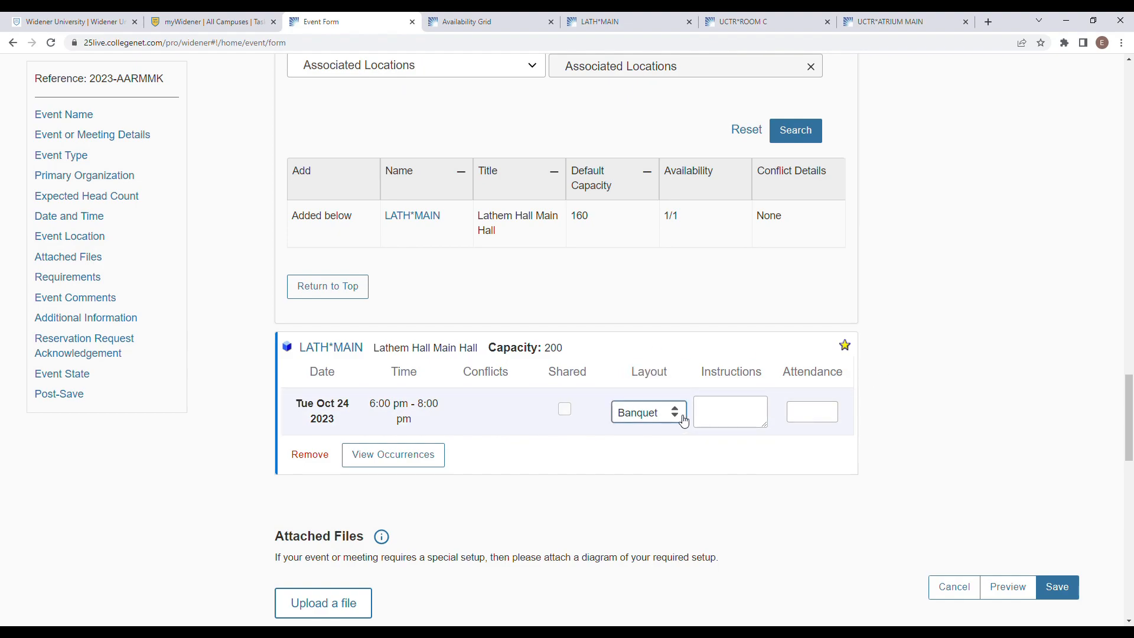
{"action": "key", "text": "Down"}
{"action": "key", "text": "Down"}
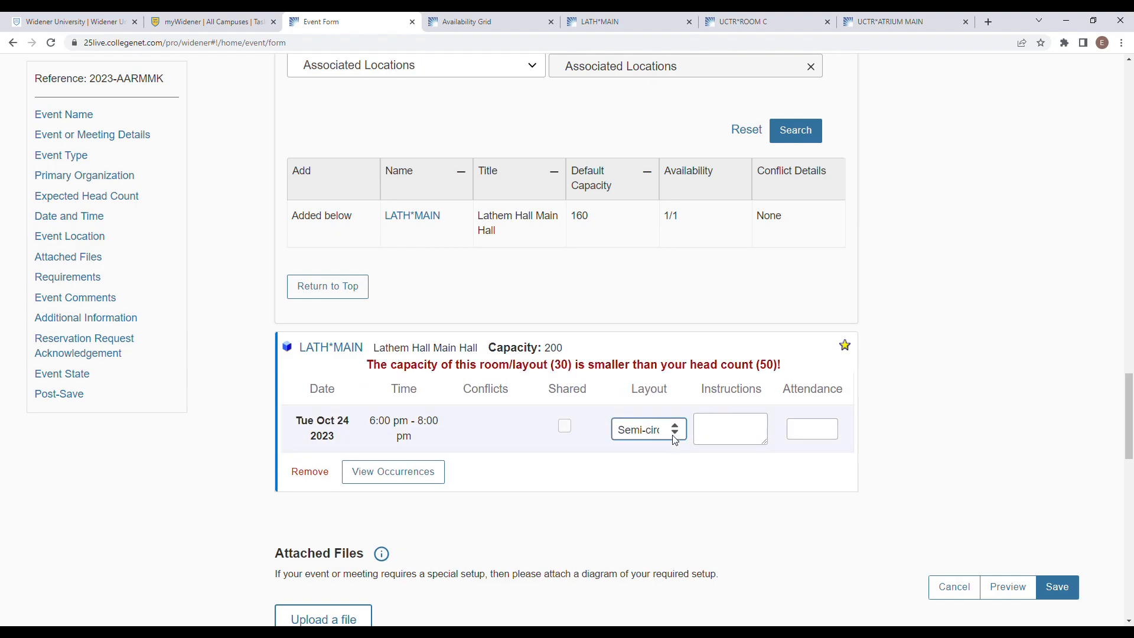
{"action": "key", "text": "Up"}
{"action": "key", "text": "Up"}
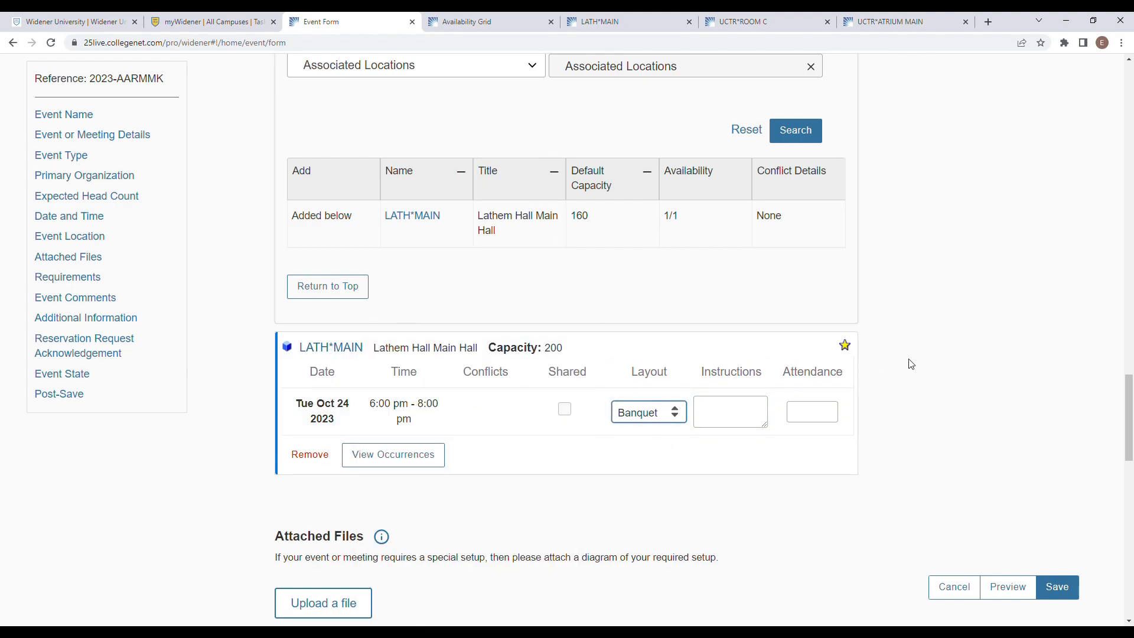
Step: Open the LATH*MAIN location details separately, compare the capacities of its layouts, and return to the event form
{"action": "left_click", "coordinate": [328, 348], "text": "ctrl"}
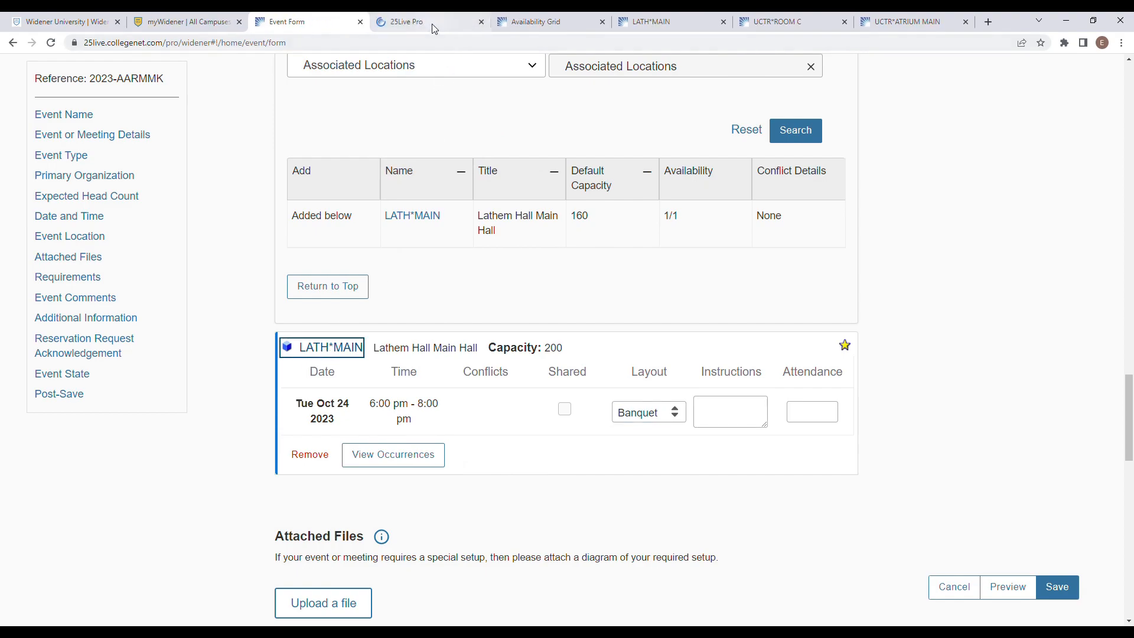
{"action": "left_click", "coordinate": [432, 25]}
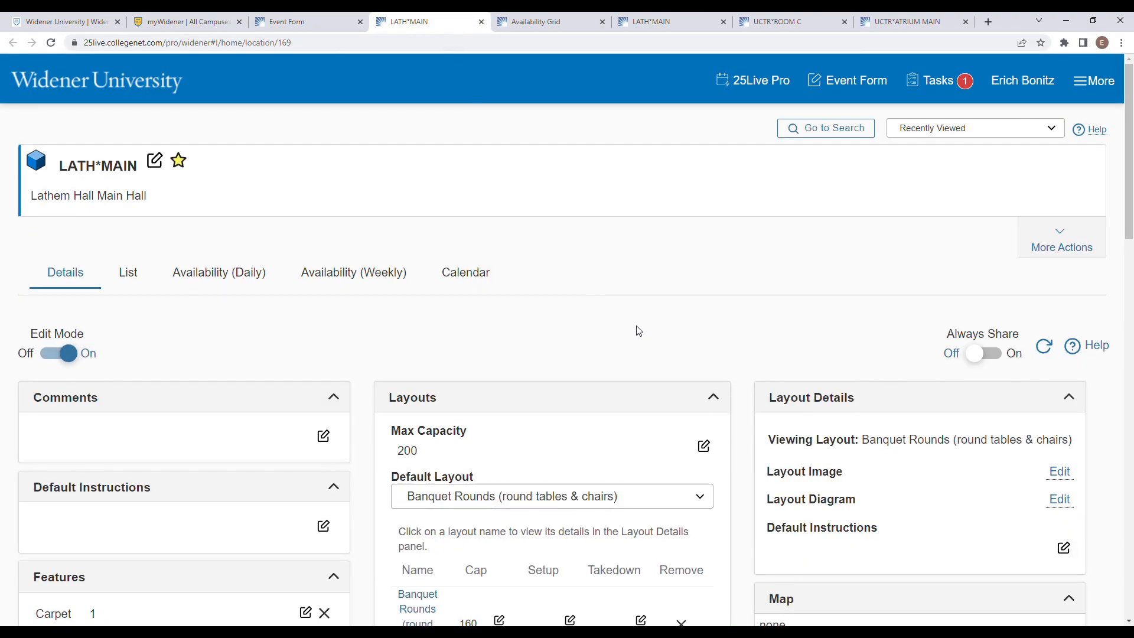
{"action": "scroll", "coordinate": [656, 329], "scroll_direction": "down", "scroll_amount": 4}
{"action": "scroll", "coordinate": [655, 329], "scroll_direction": "down", "scroll_amount": 2}
{"action": "scroll", "coordinate": [413, 114], "scroll_direction": "up", "scroll_amount": 1}
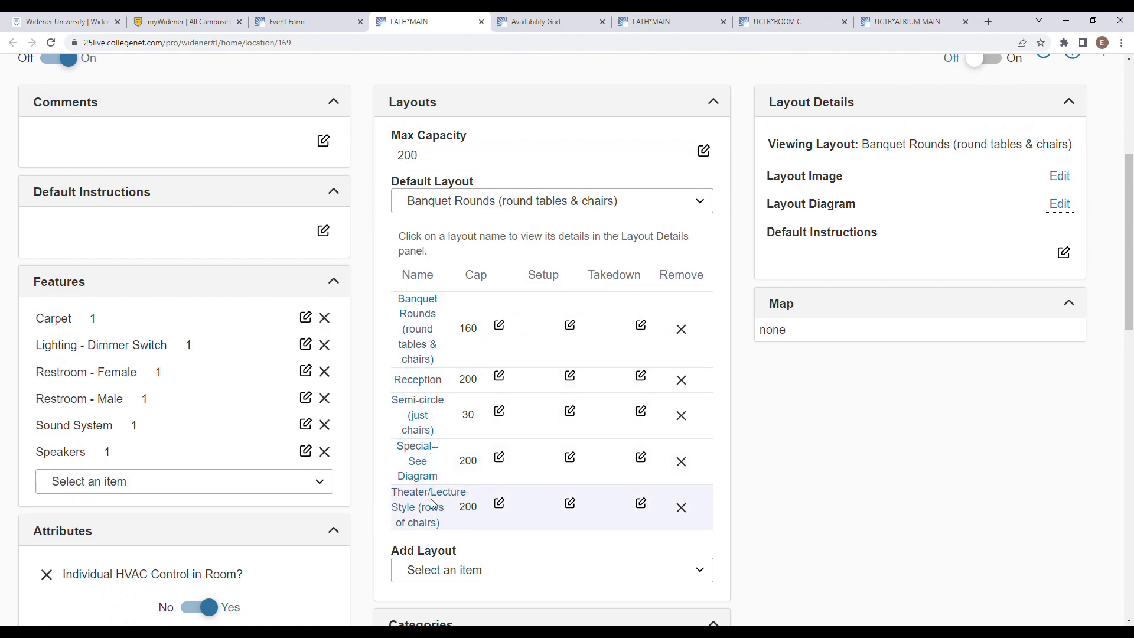
{"action": "left_click", "coordinate": [314, 27]}
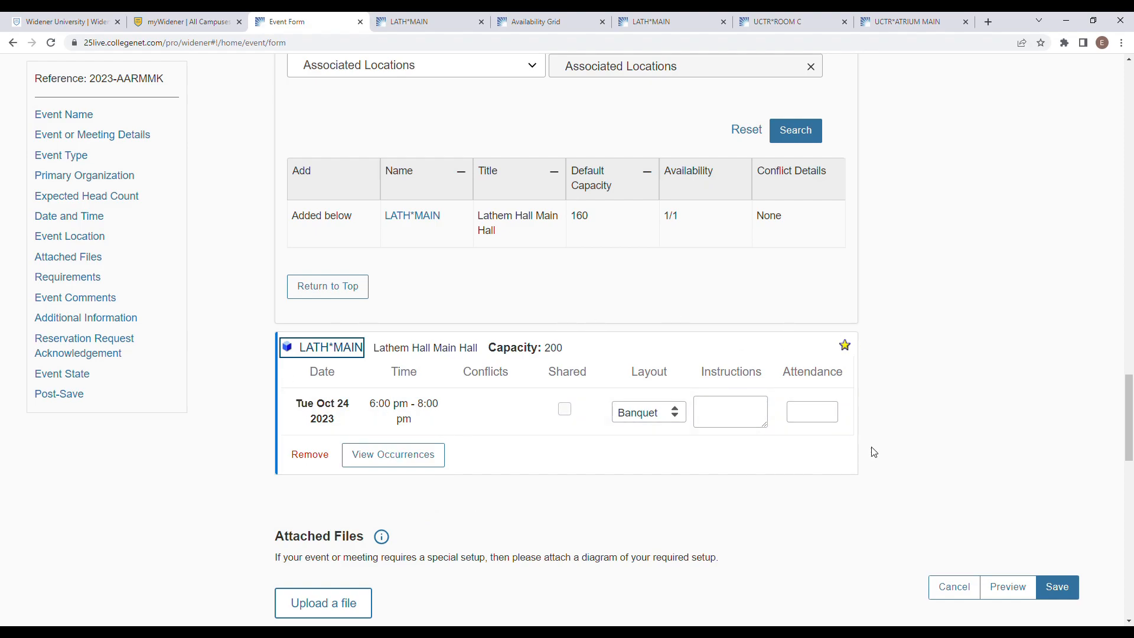
{"action": "left_click", "coordinate": [894, 412]}
Step: Switch to the UCTR*ROOM C location details, open the layout's Default Instructions for editing and cancel the edit
{"action": "left_click", "coordinate": [779, 21]}
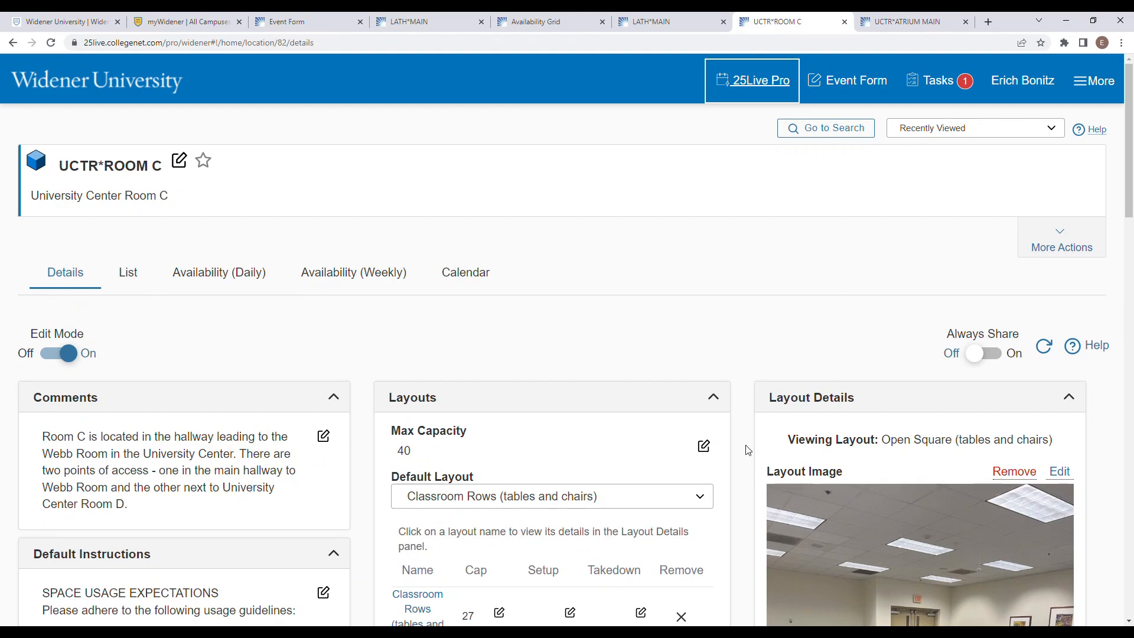
{"action": "scroll", "coordinate": [746, 450], "scroll_direction": "down", "scroll_amount": 4}
{"action": "scroll", "coordinate": [746, 450], "scroll_direction": "down", "scroll_amount": 10}
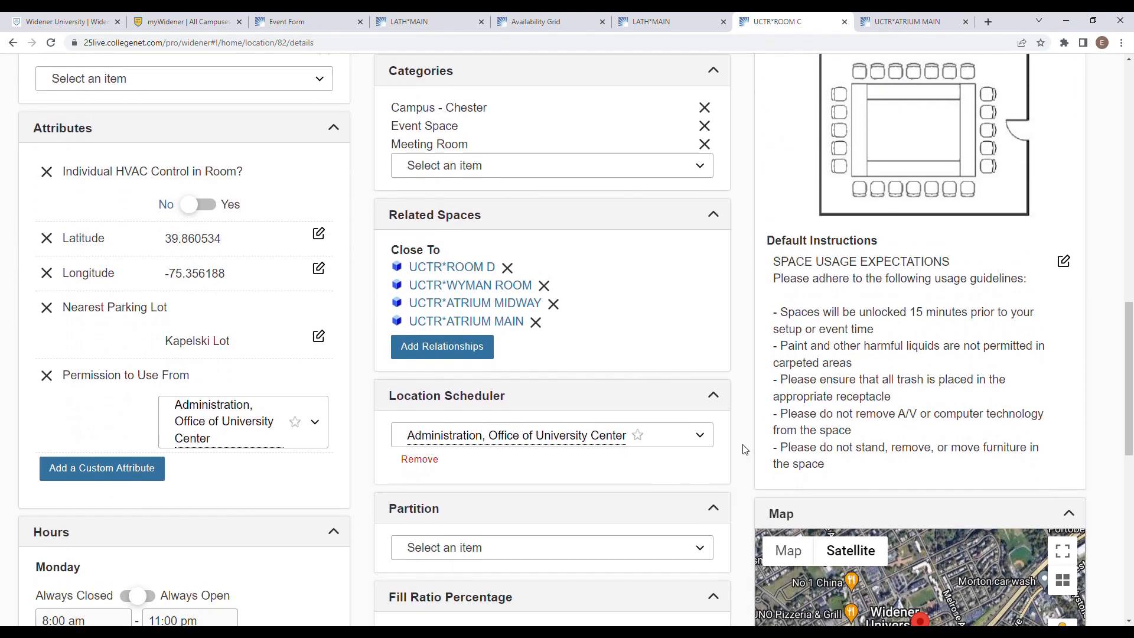
{"action": "left_click", "coordinate": [779, 264]}
{"action": "scroll", "coordinate": [810, 347], "scroll_direction": "up", "scroll_amount": 2}
{"action": "scroll", "coordinate": [810, 347], "scroll_direction": "up", "scroll_amount": 2}
{"action": "left_click", "coordinate": [757, 343]}
{"action": "left_click", "coordinate": [777, 263]}
{"action": "left_click_drag", "start_coordinate": [777, 264], "coordinate": [851, 466]}
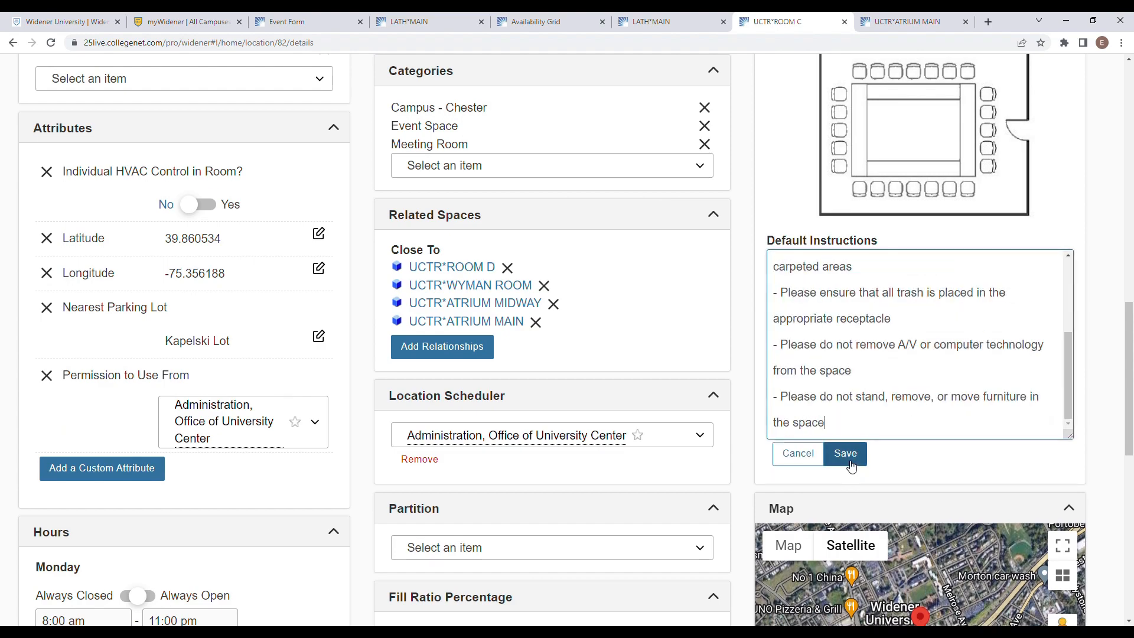
{"action": "left_click", "coordinate": [798, 453]}
Step: Read Room C's space usage expectations, save the reopened Default Instructions, and return to the event form
{"action": "left_click_drag", "start_coordinate": [774, 261], "coordinate": [834, 471]}
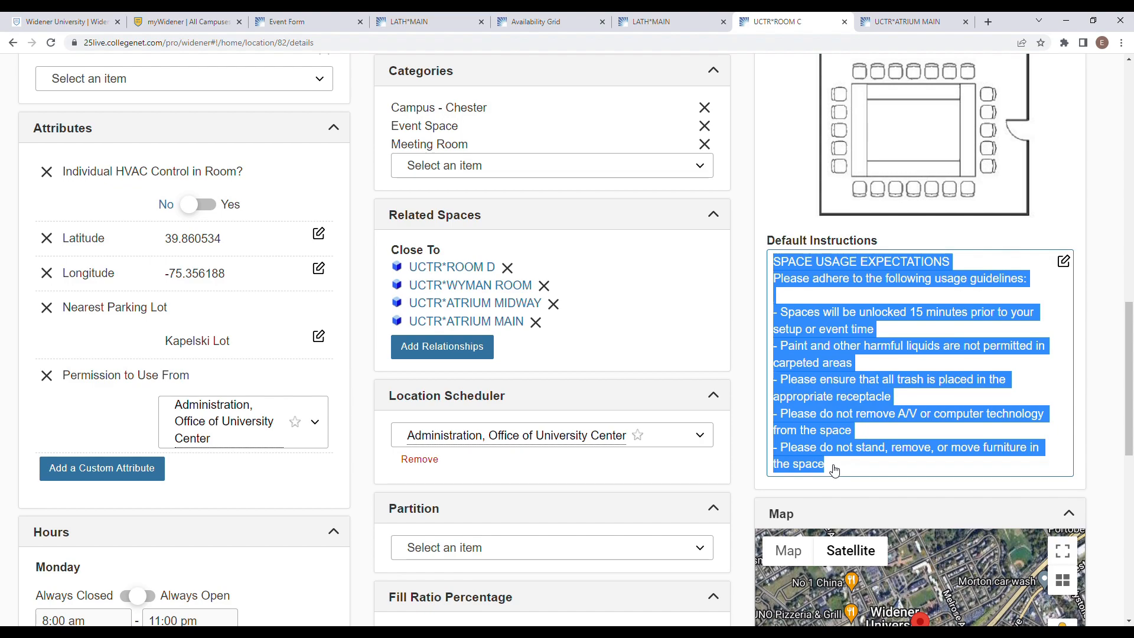
{"action": "left_click", "coordinate": [834, 469]}
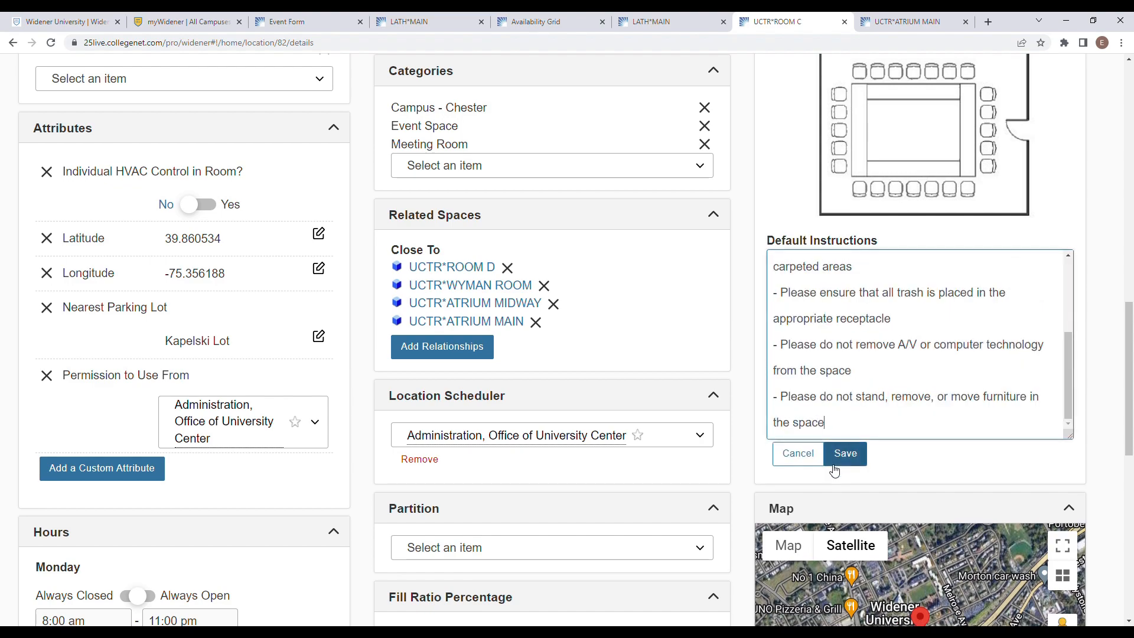
{"action": "left_click", "coordinate": [846, 453]}
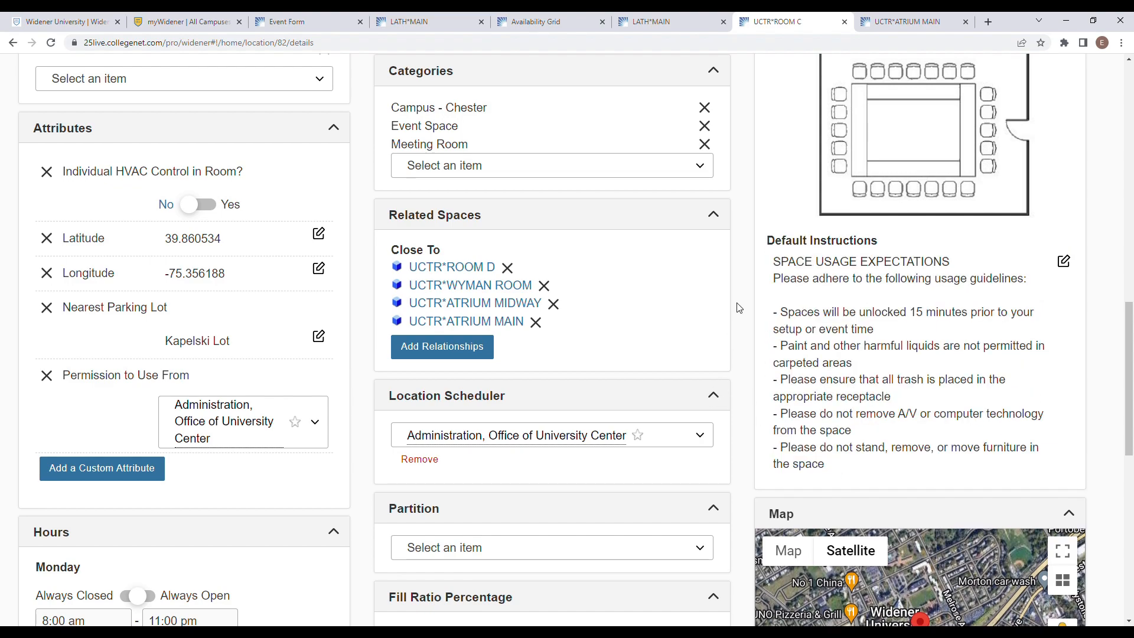
{"action": "left_click", "coordinate": [286, 22]}
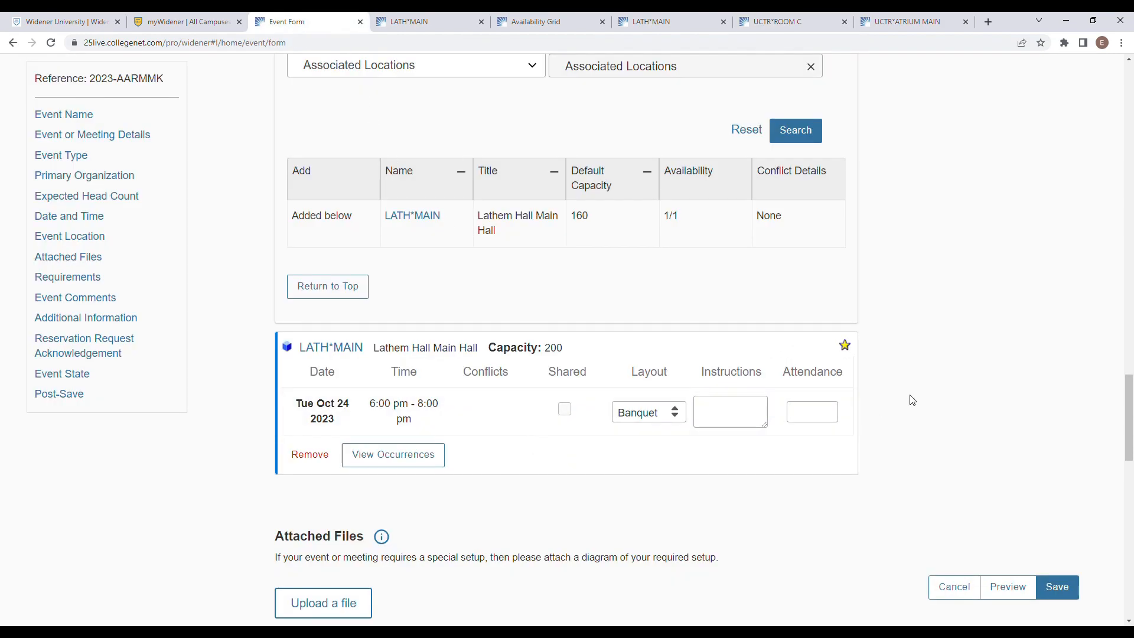
Step: Review the Attached Files section and its instruction about attaching a diagram for special setups
{"action": "scroll", "coordinate": [910, 399], "scroll_direction": "down", "scroll_amount": 5}
{"action": "left_click_drag", "start_coordinate": [271, 243], "coordinate": [371, 245]}
{"action": "left_click", "coordinate": [280, 251]}
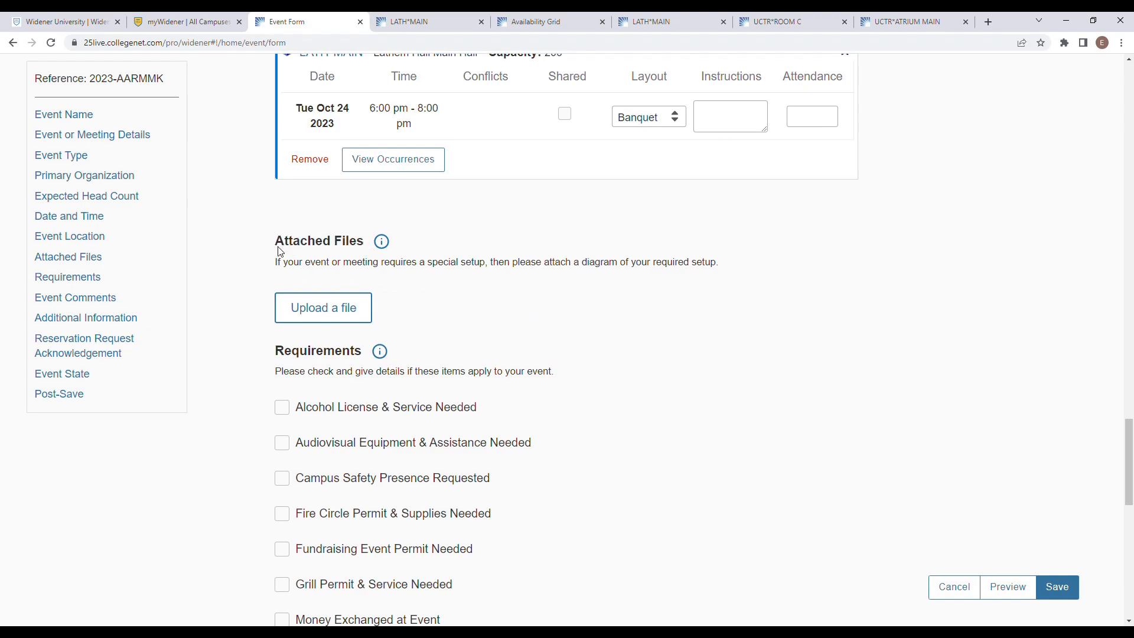
{"action": "left_click_drag", "start_coordinate": [269, 244], "coordinate": [364, 247]}
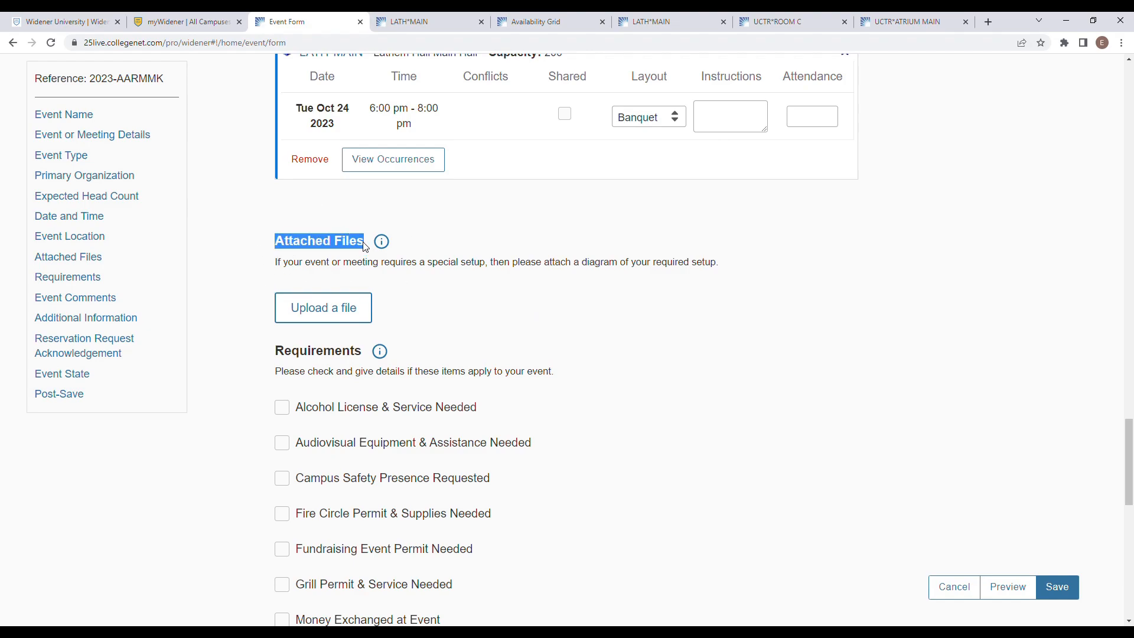
{"action": "left_click", "coordinate": [255, 273]}
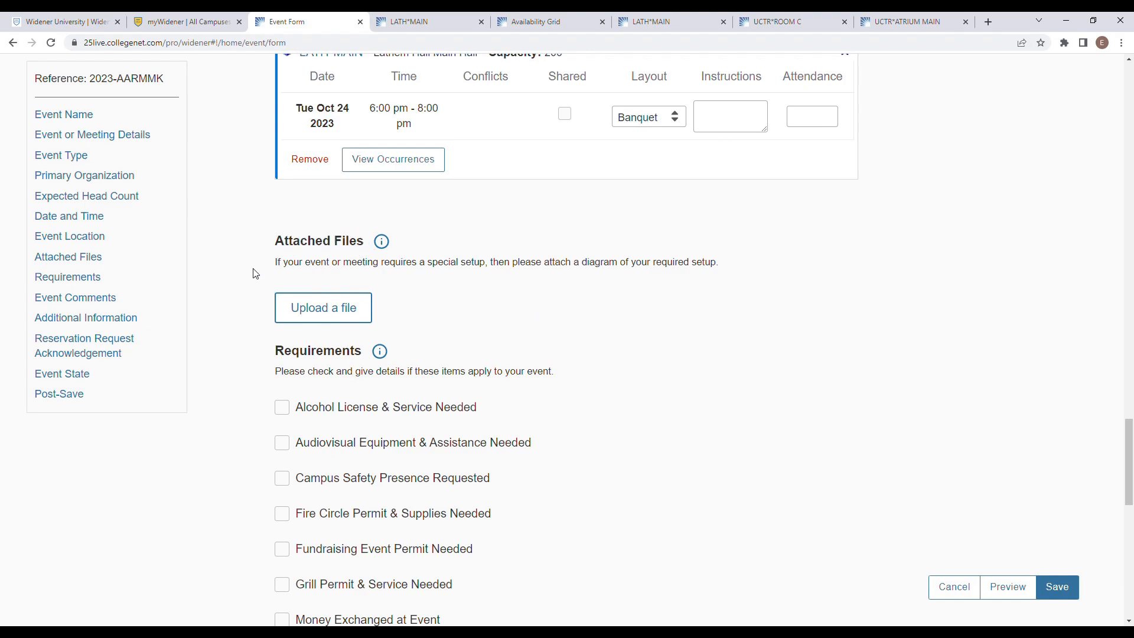
{"action": "left_click_drag", "start_coordinate": [275, 265], "coordinate": [725, 267]}
{"action": "left_click", "coordinate": [672, 286]}
Step: Review the Requirements section and its list of items that may apply to the event
{"action": "scroll", "coordinate": [485, 299], "scroll_direction": "down", "scroll_amount": 3}
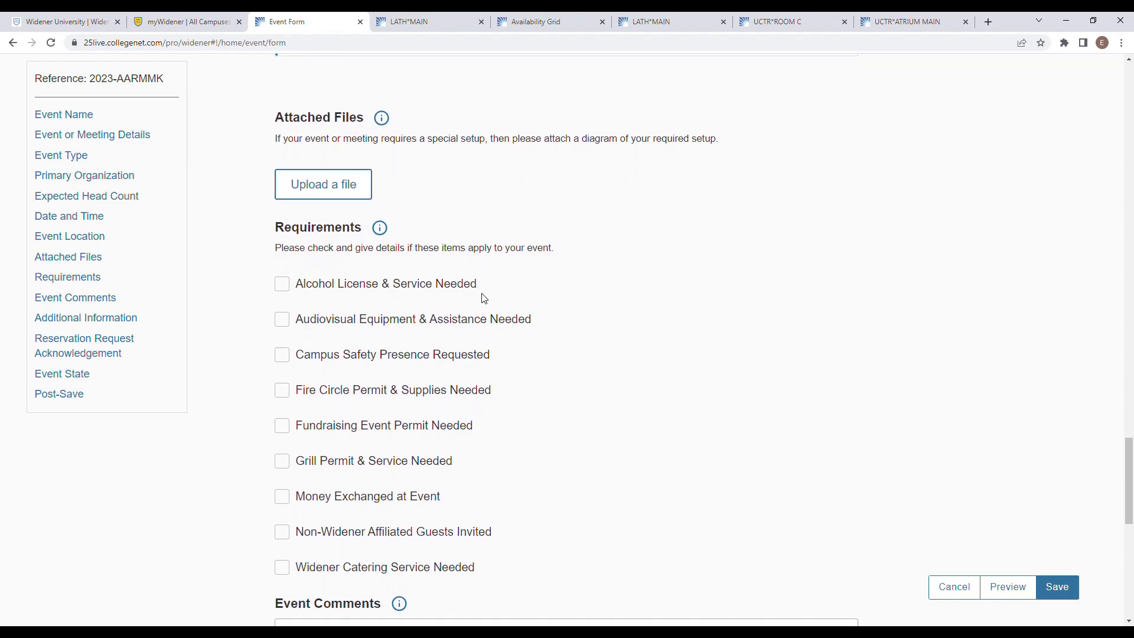
{"action": "left_click_drag", "start_coordinate": [277, 176], "coordinate": [363, 179]}
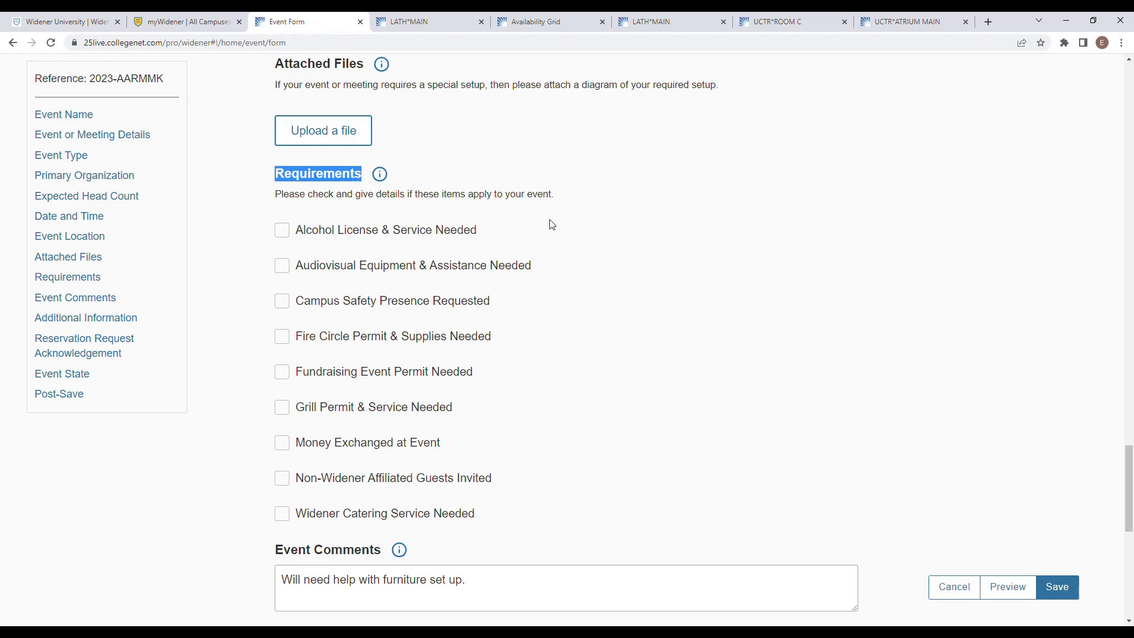
{"action": "left_click", "coordinate": [213, 283]}
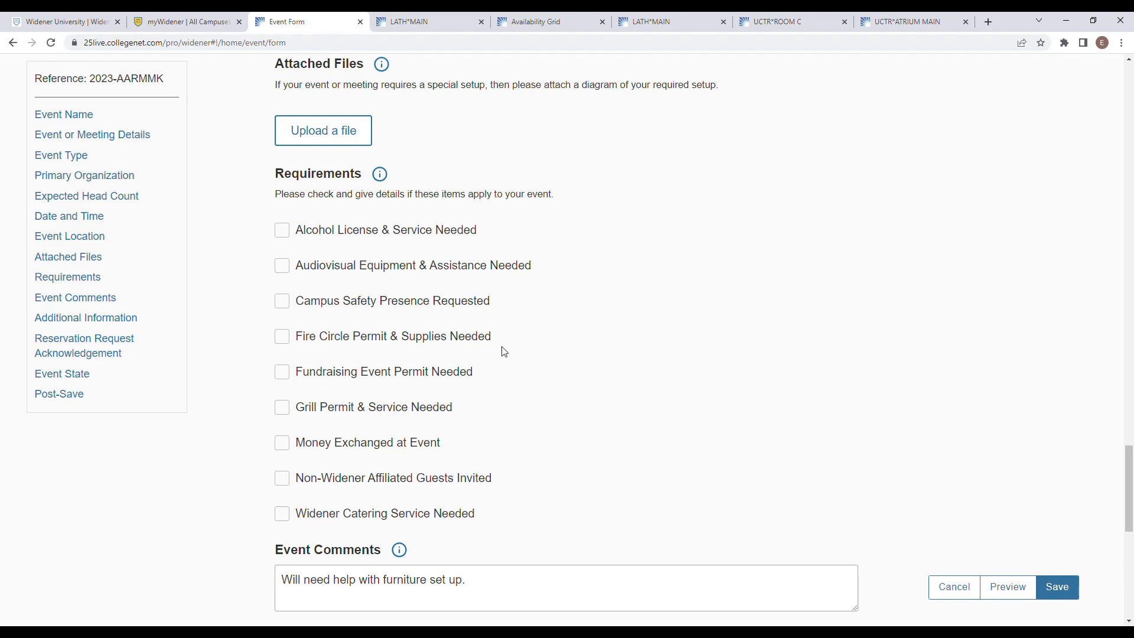
Step: Mark Fire Circle Permit & Supplies Needed as a requirement and clear it again
{"action": "left_click_drag", "start_coordinate": [495, 345], "coordinate": [301, 347]}
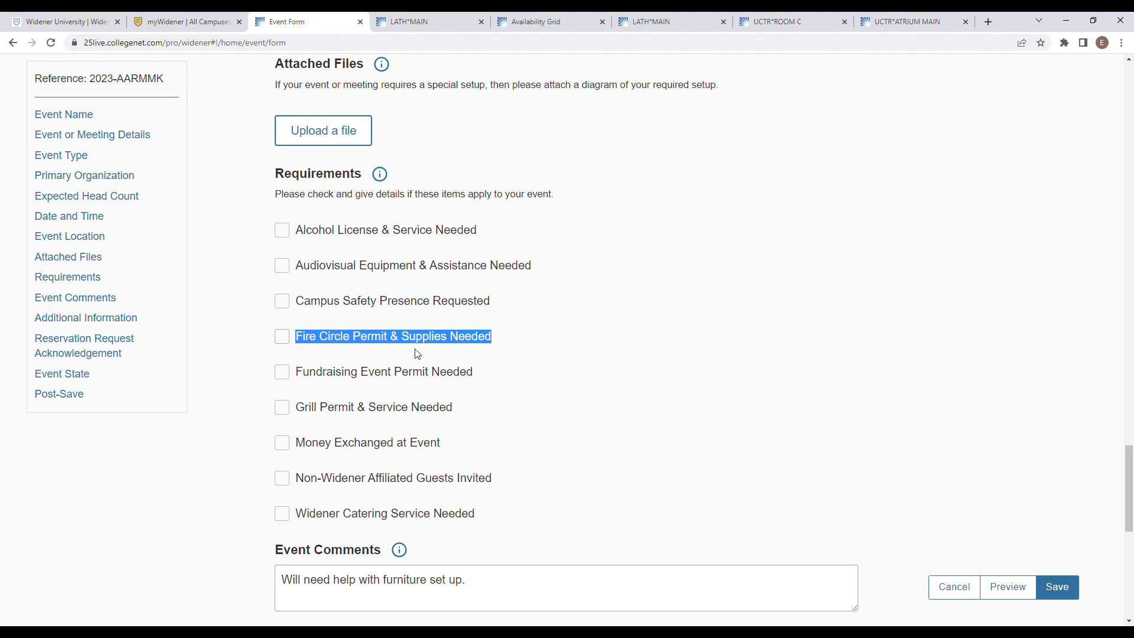
{"action": "left_click", "coordinate": [281, 339]}
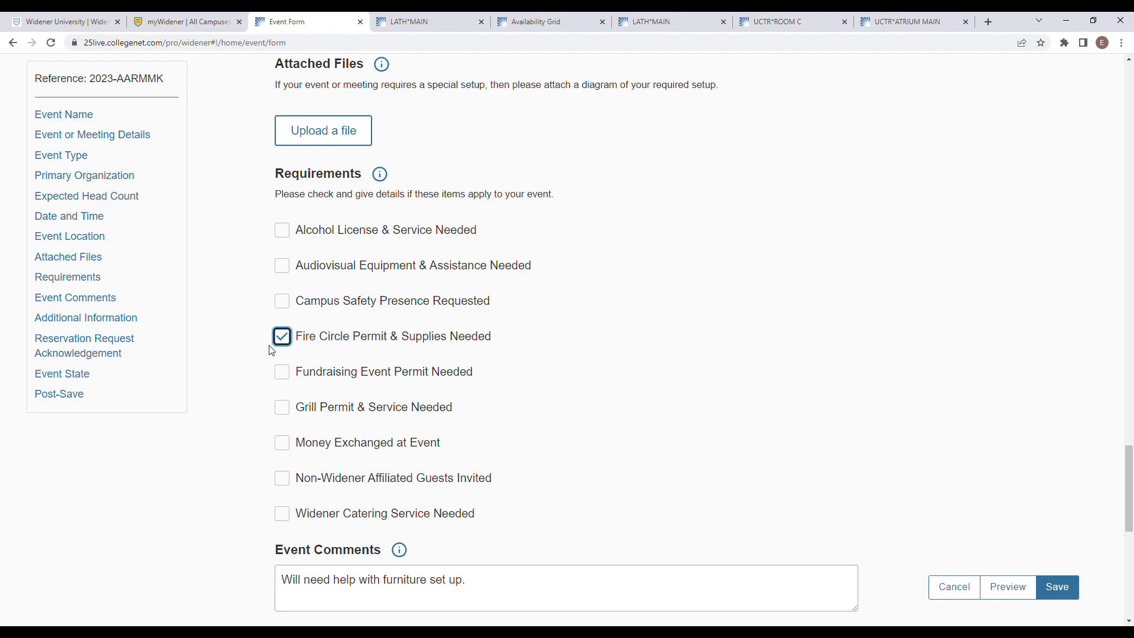
{"action": "left_click", "coordinate": [281, 340]}
Step: Read the requester's note about furniture setup in the Event Comments section
{"action": "scroll", "coordinate": [542, 337], "scroll_direction": "down", "scroll_amount": 6}
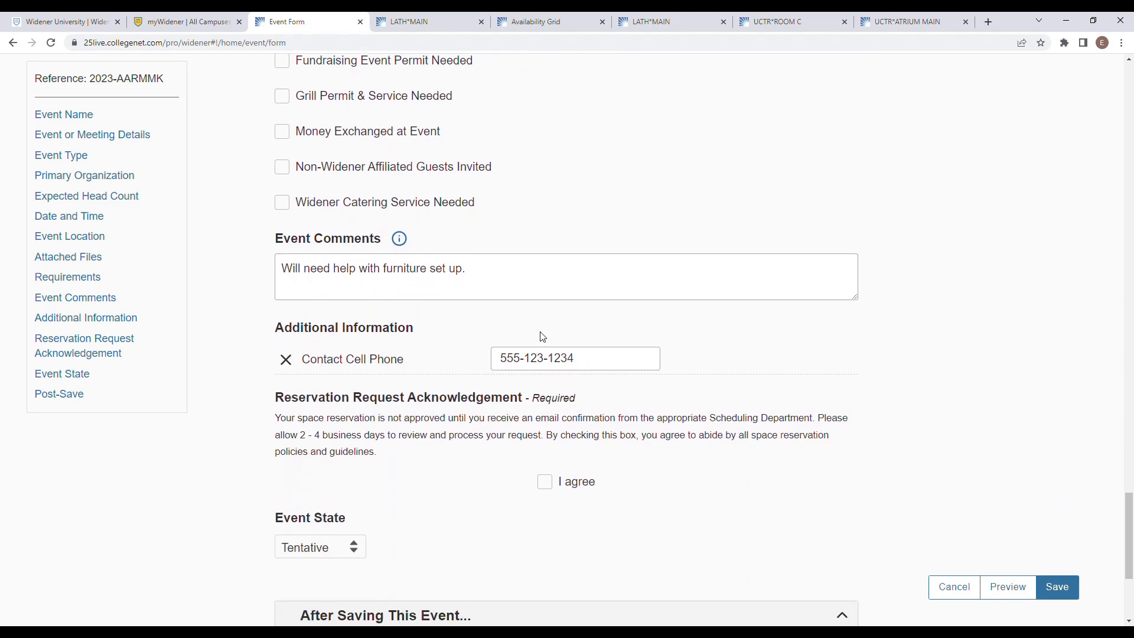
{"action": "left_click_drag", "start_coordinate": [275, 200], "coordinate": [382, 203]}
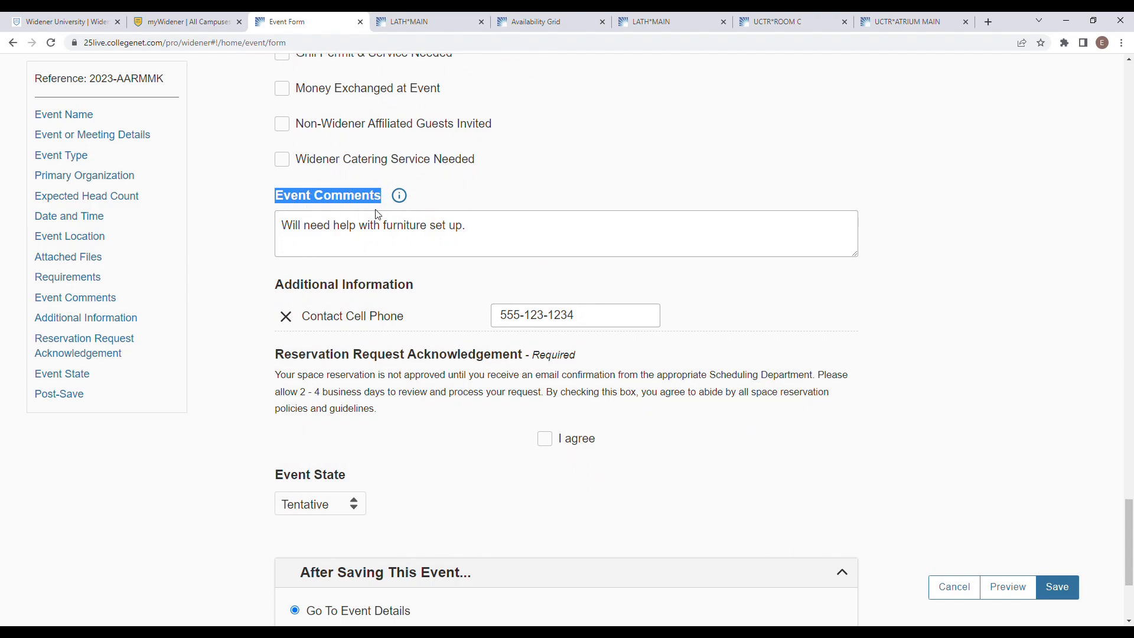
{"action": "left_click", "coordinate": [298, 240]}
{"action": "left_click_drag", "start_coordinate": [282, 226], "coordinate": [469, 230]}
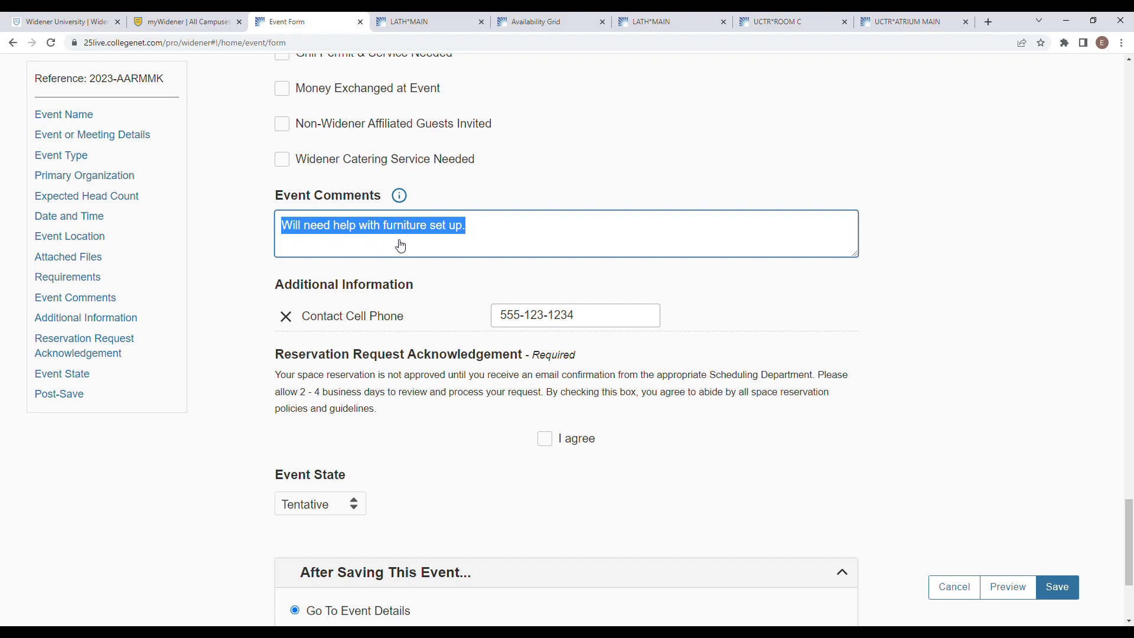
{"action": "left_click", "coordinate": [257, 234]}
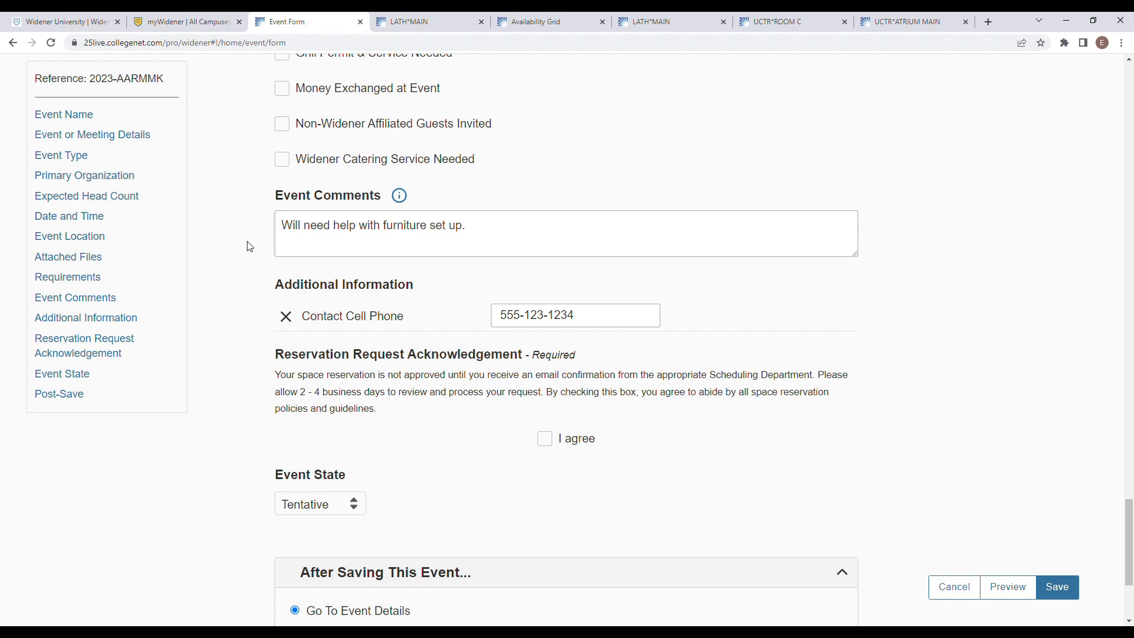
Step: Check the contact cell phone entry in the Additional Information section
{"action": "scroll", "coordinate": [248, 246], "scroll_direction": "down", "scroll_amount": 1}
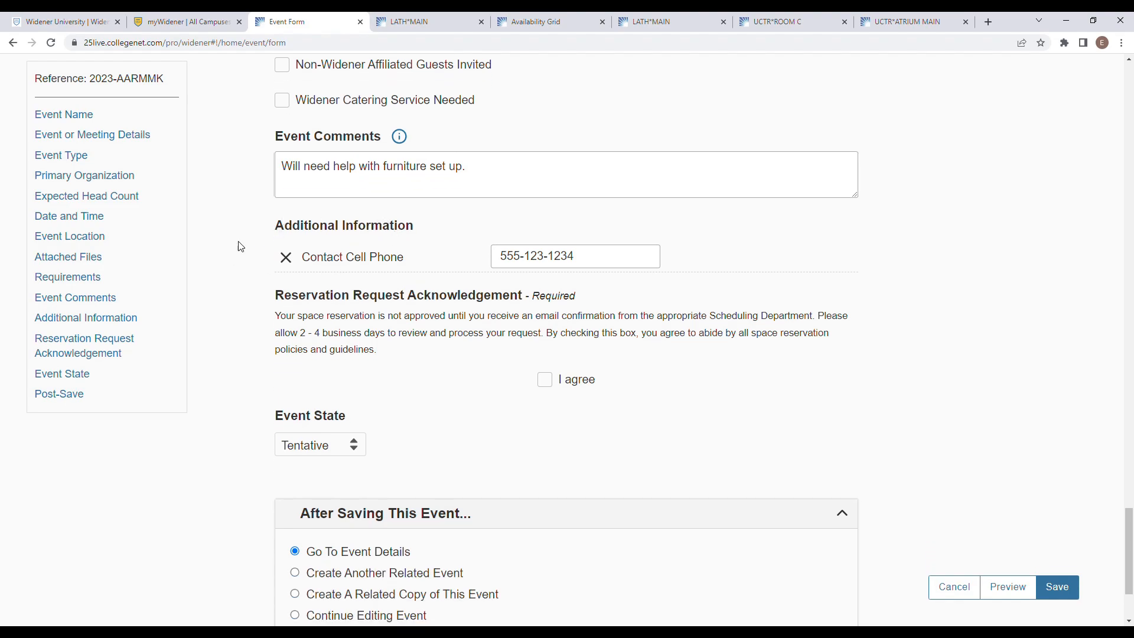
{"action": "left_click_drag", "start_coordinate": [274, 234], "coordinate": [416, 227]}
{"action": "left_click", "coordinate": [416, 232]}
{"action": "left_click_drag", "start_coordinate": [620, 256], "coordinate": [503, 271]}
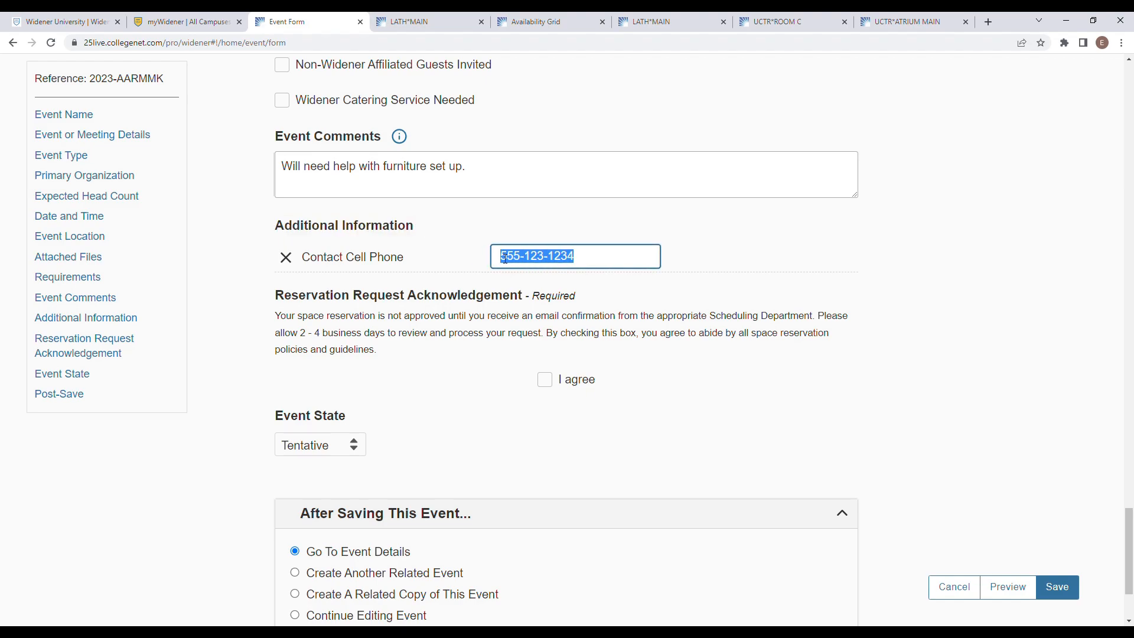
{"action": "left_click", "coordinate": [730, 262]}
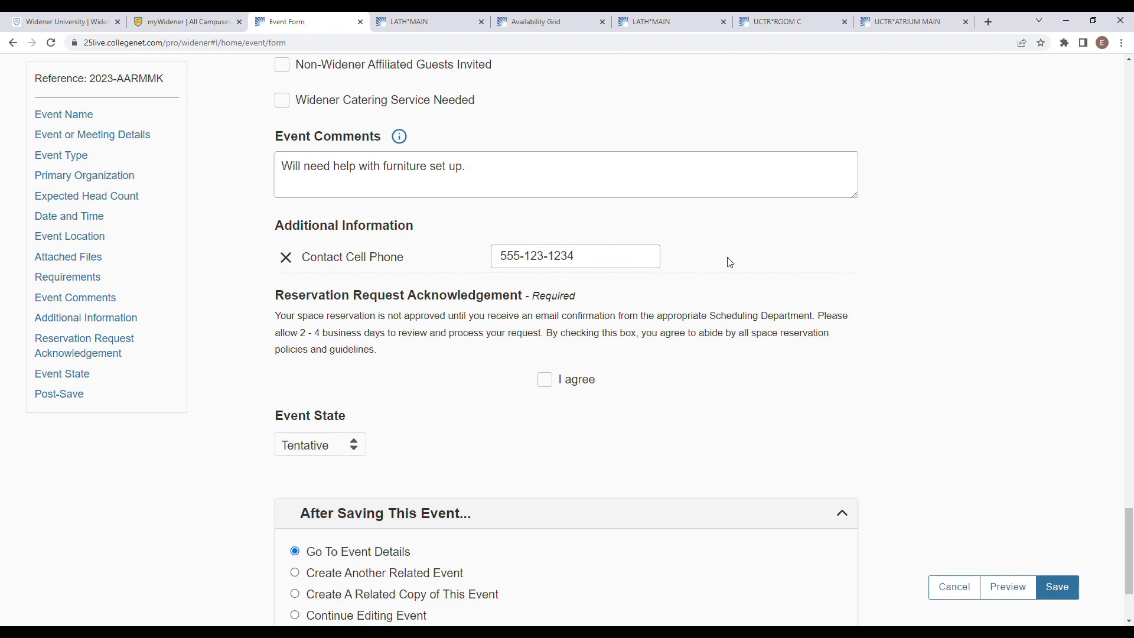
{"action": "scroll", "coordinate": [419, 353], "scroll_direction": "down", "scroll_amount": 1}
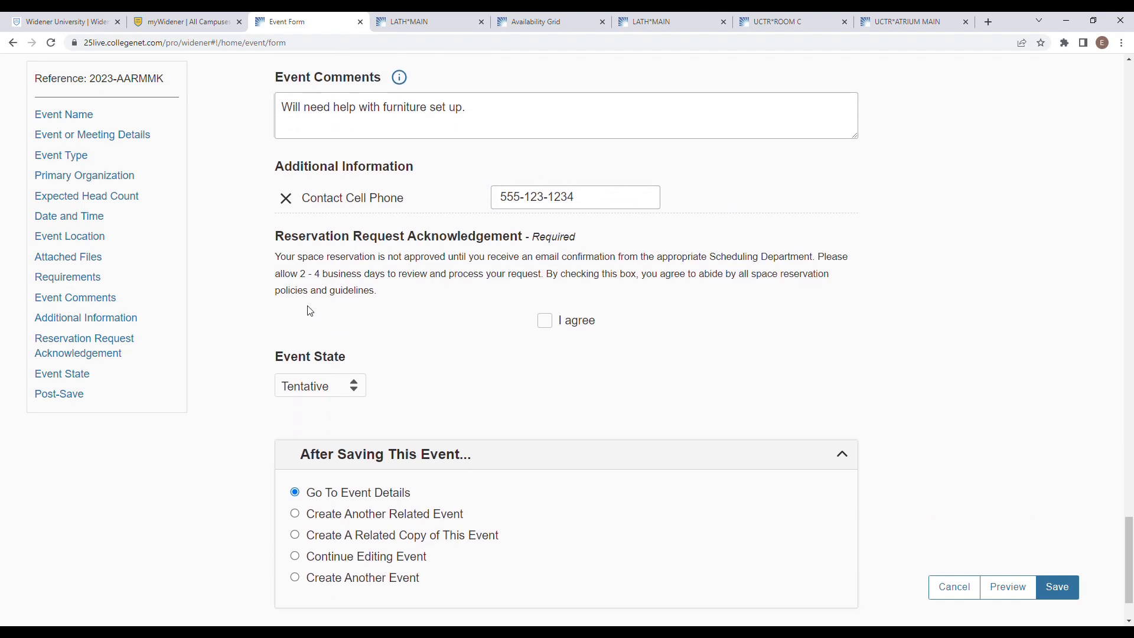
Step: Read the Reservation Request Acknowledgement and mark it as agreed
{"action": "left_click_drag", "start_coordinate": [276, 236], "coordinate": [528, 246]}
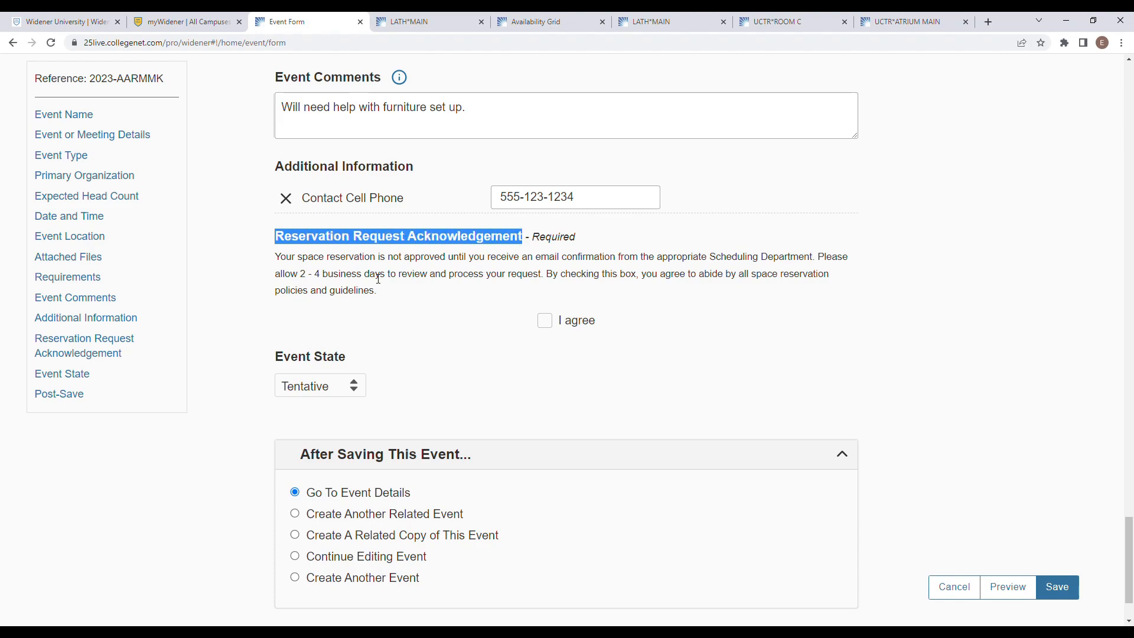
{"action": "left_click", "coordinate": [298, 267]}
{"action": "left_click_drag", "start_coordinate": [274, 259], "coordinate": [394, 290]}
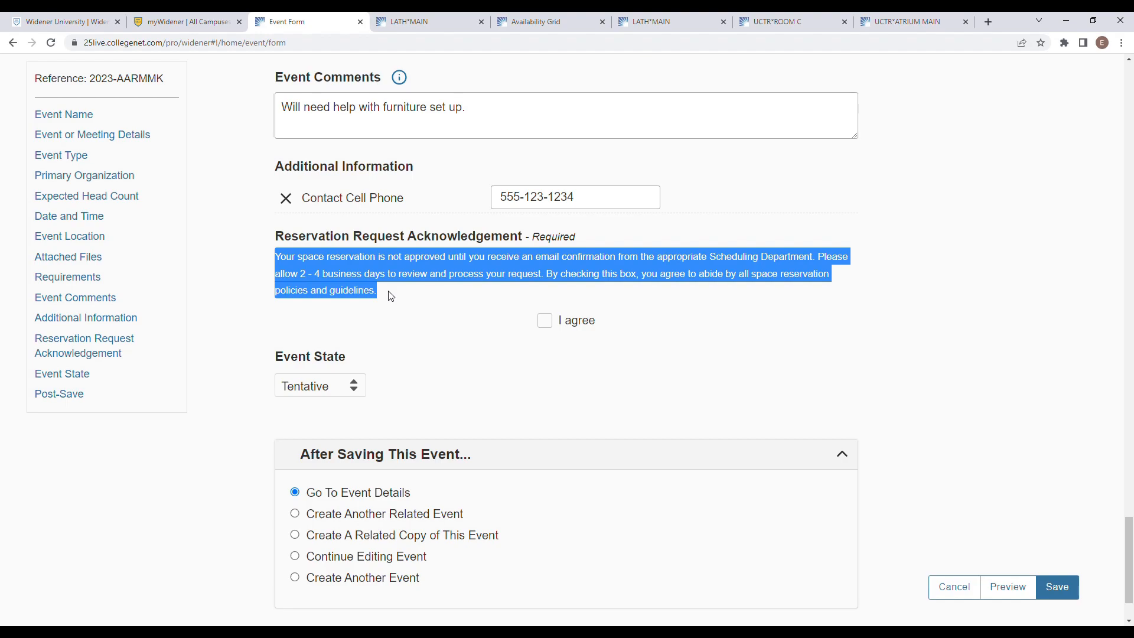
{"action": "left_click", "coordinate": [390, 296]}
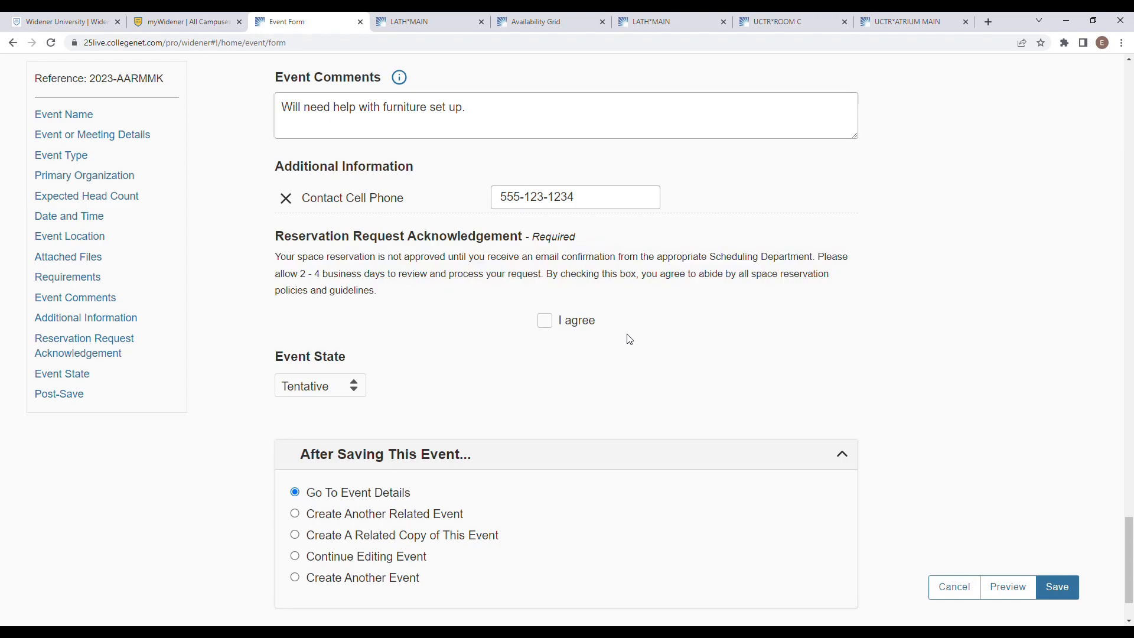
{"action": "left_click", "coordinate": [546, 331]}
Step: Set the event state to Confirmed, then save the event and dismiss the notification
{"action": "left_click_drag", "start_coordinate": [274, 357], "coordinate": [350, 360]}
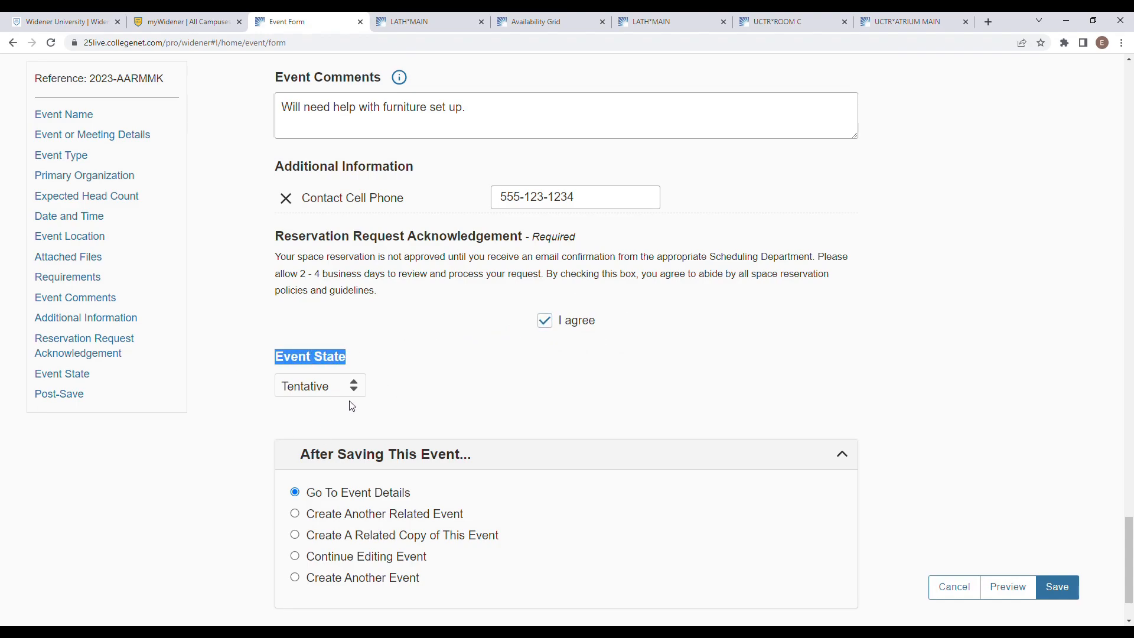
{"action": "left_click", "coordinate": [396, 357]}
{"action": "scroll", "coordinate": [995, 423], "scroll_direction": "up", "scroll_amount": 20}
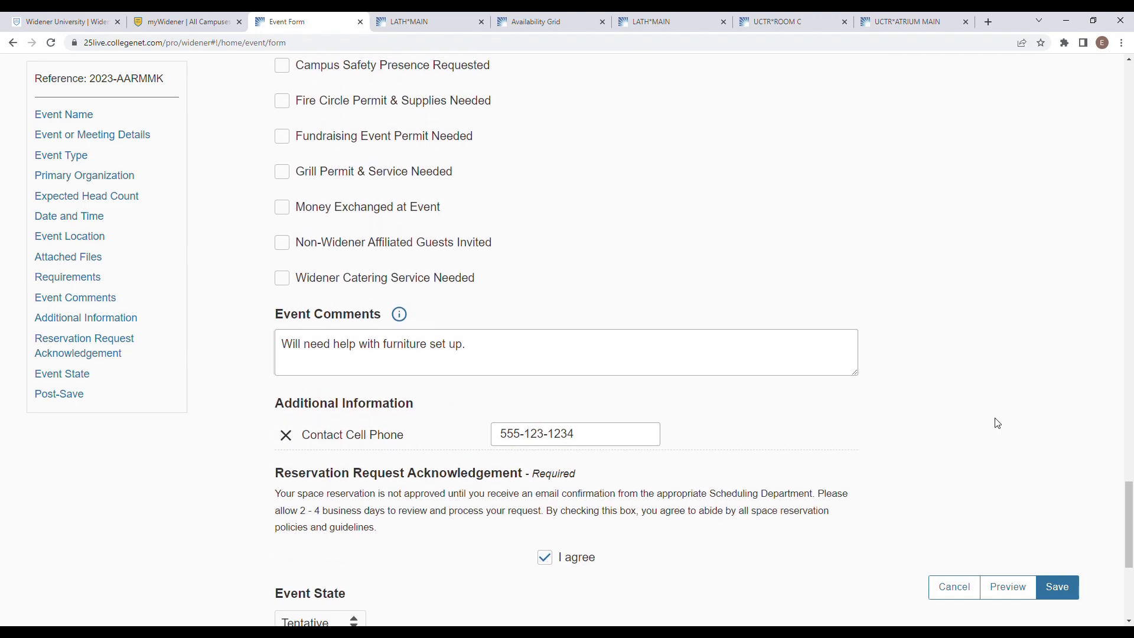
{"action": "scroll", "coordinate": [969, 413], "scroll_direction": "up", "scroll_amount": 12}
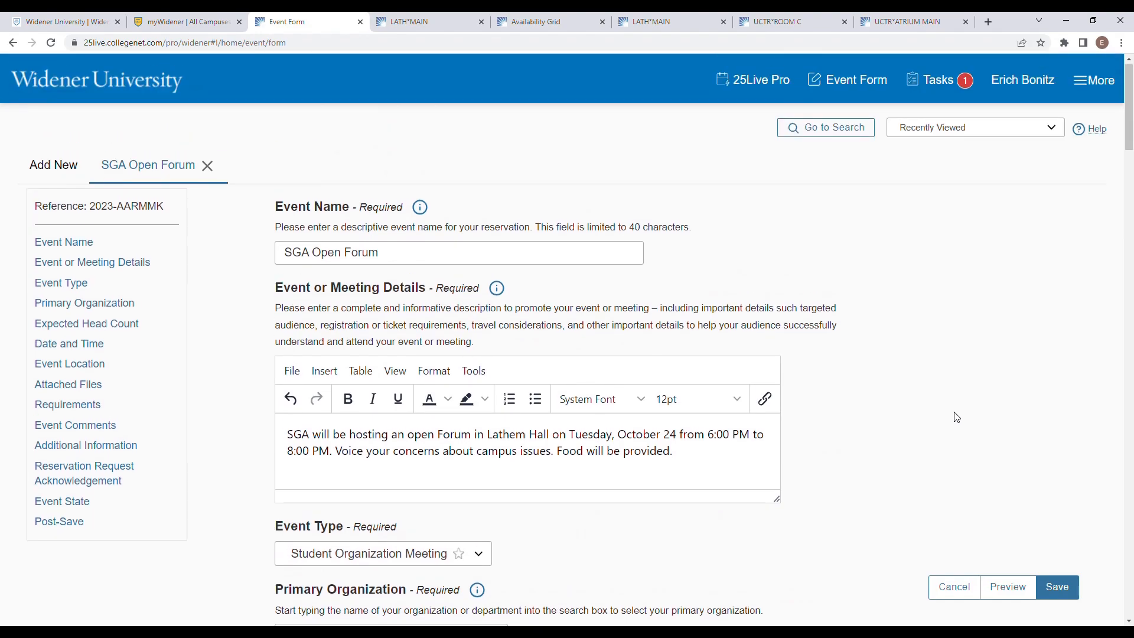
{"action": "scroll", "coordinate": [665, 443], "scroll_direction": "down", "scroll_amount": 15}
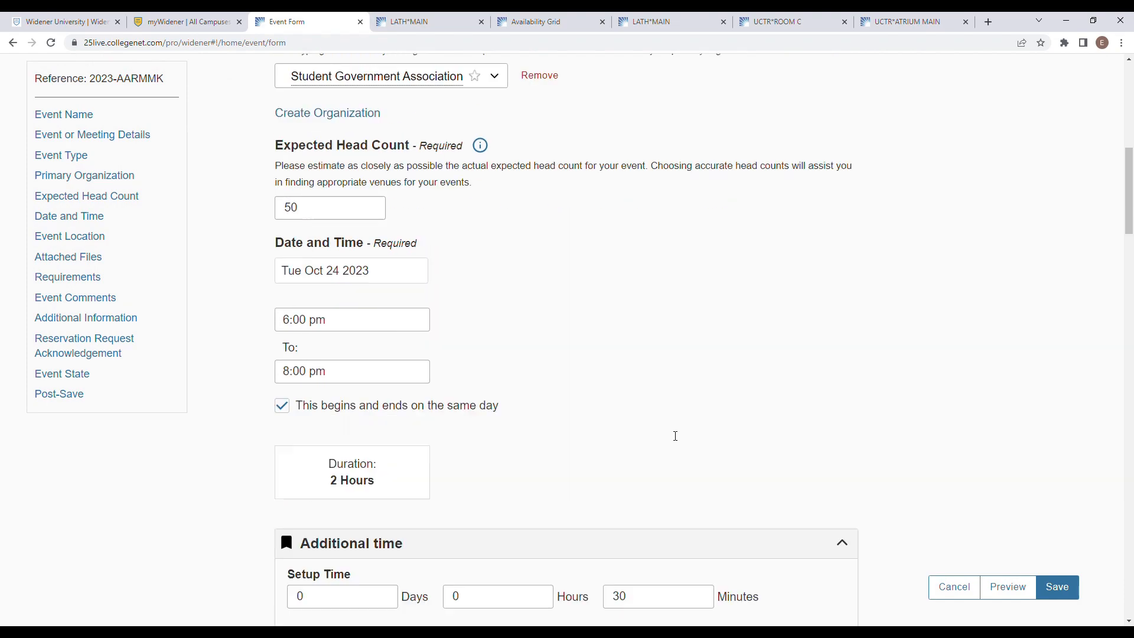
{"action": "scroll", "coordinate": [641, 440], "scroll_direction": "down", "scroll_amount": 20}
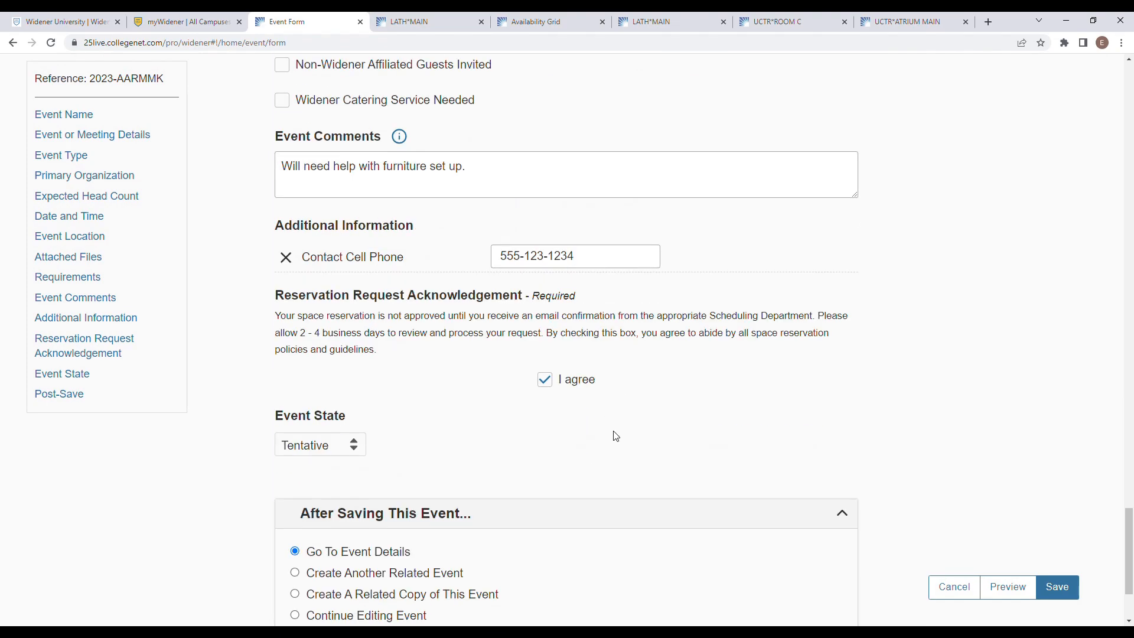
{"action": "left_click", "coordinate": [355, 302]}
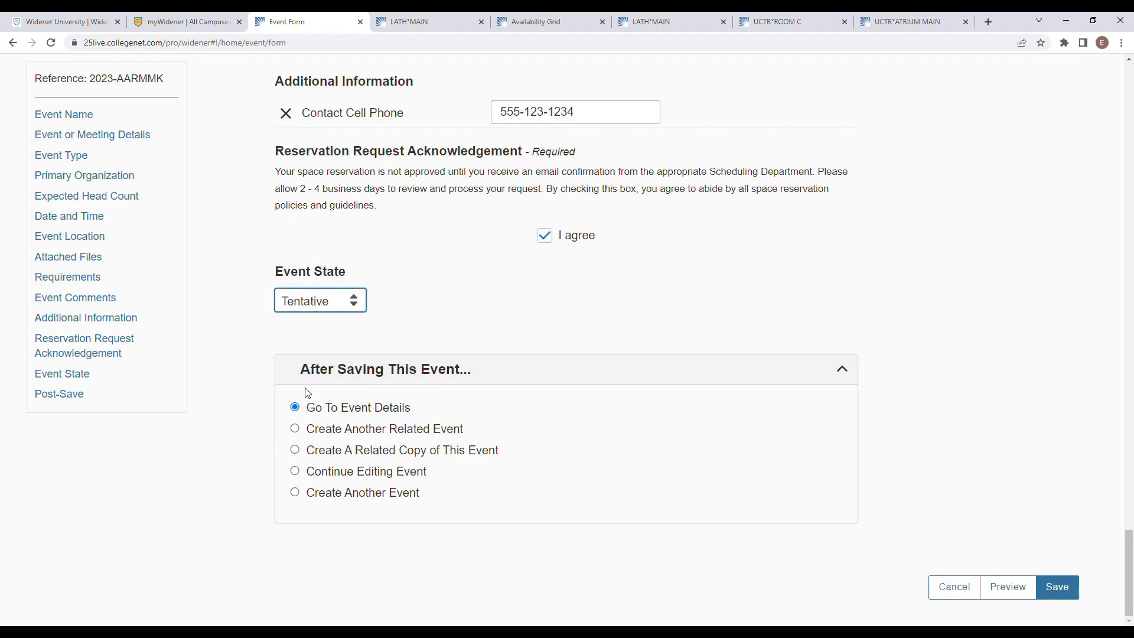
{"action": "left_click", "coordinate": [317, 356]}
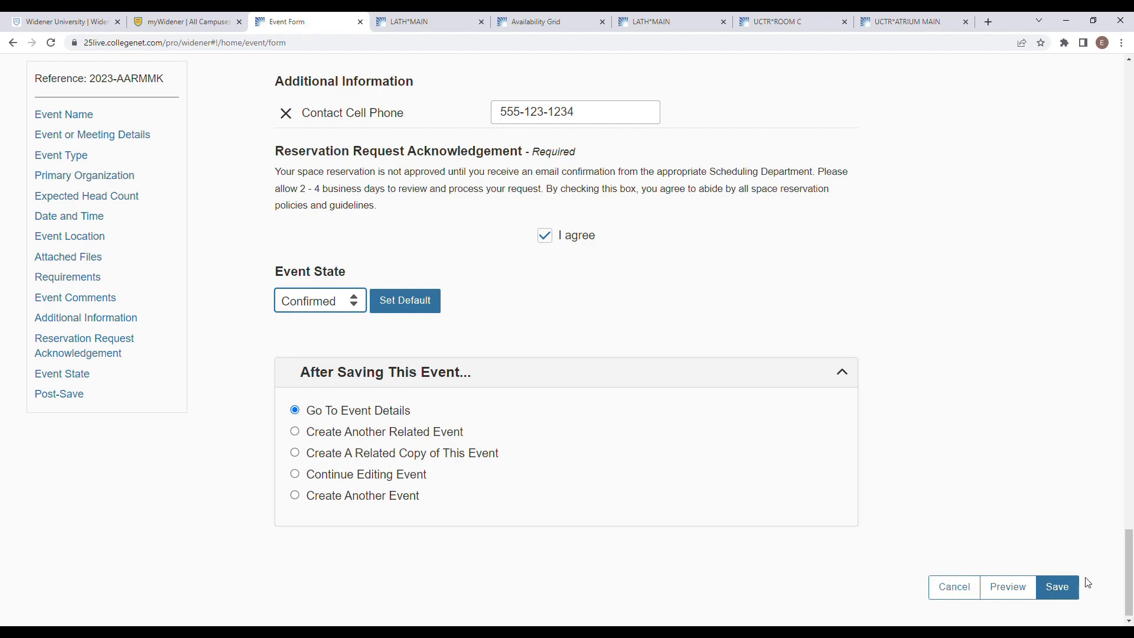
{"action": "left_click", "coordinate": [1057, 587]}
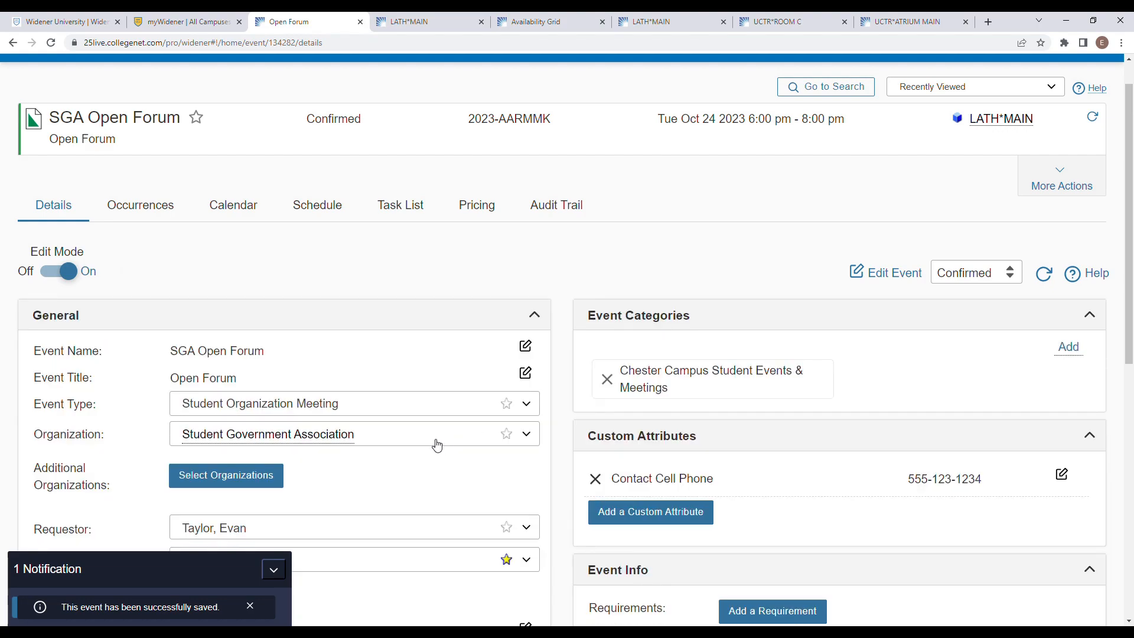
{"action": "left_click", "coordinate": [274, 569]}
{"action": "left_click", "coordinate": [275, 604]}
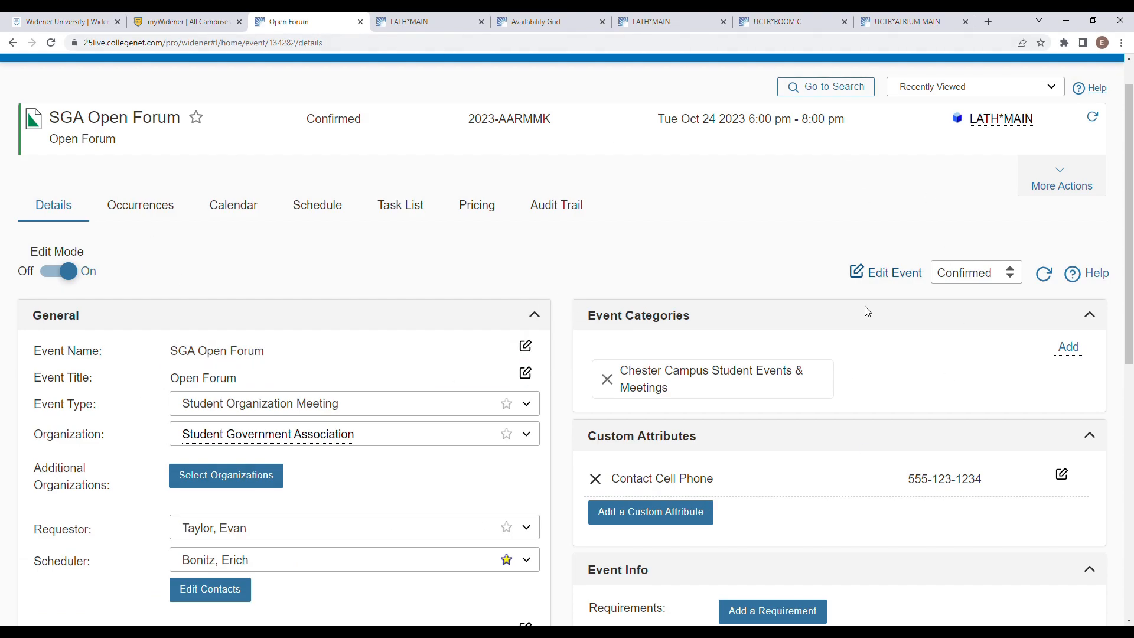
Step: Check the event state and the date and time in the saved event's header
{"action": "left_click_drag", "start_coordinate": [301, 130], "coordinate": [364, 123]}
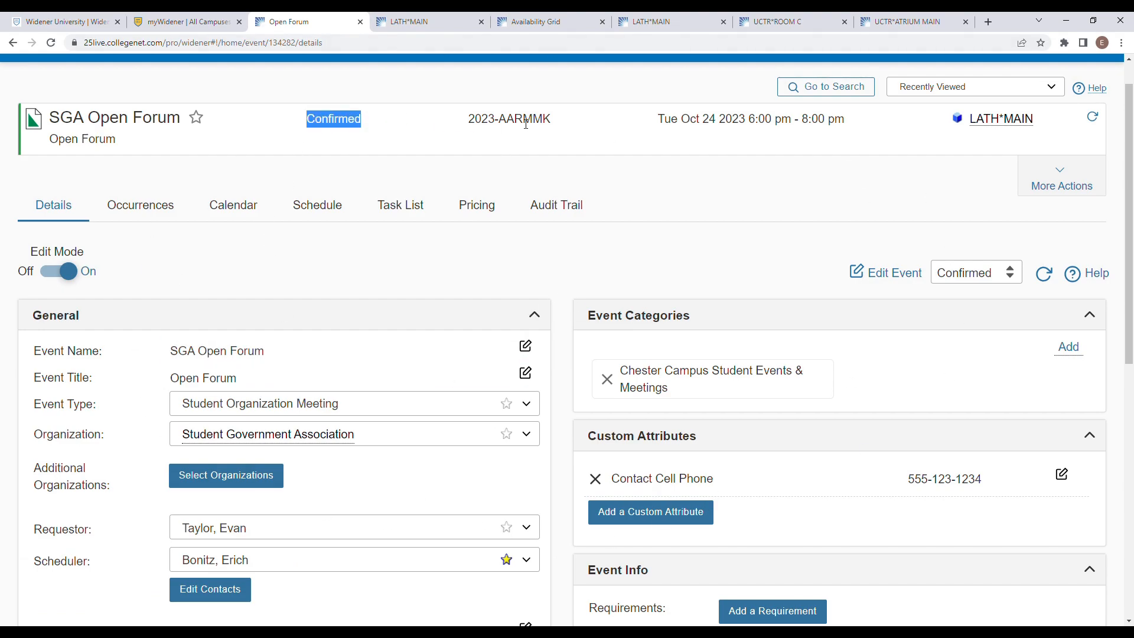
{"action": "left_click", "coordinate": [557, 127]}
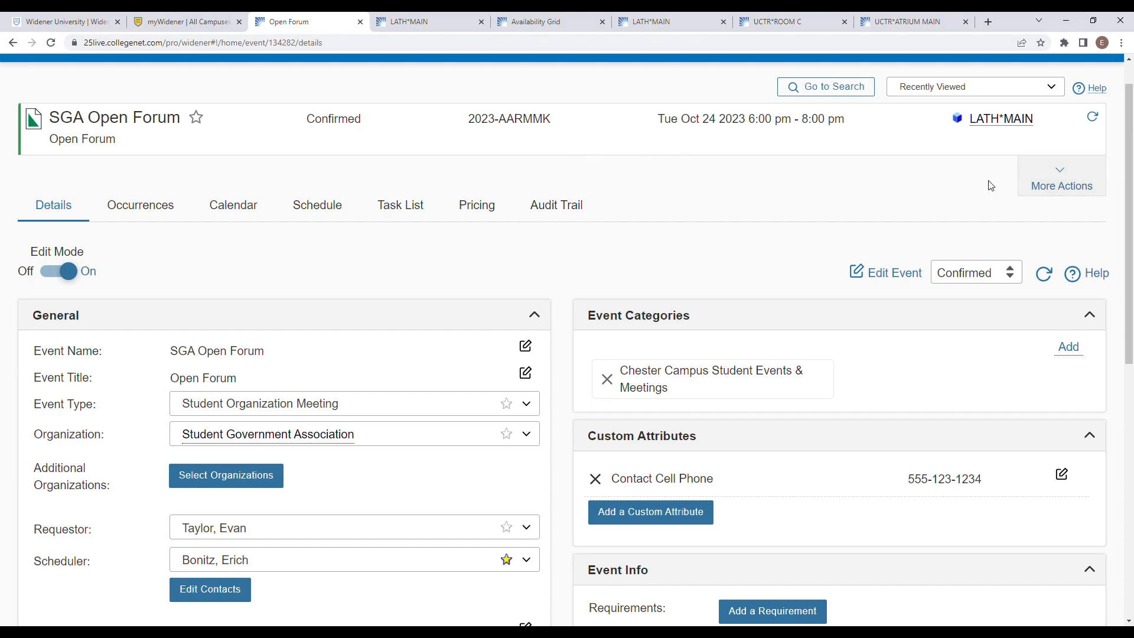
{"action": "left_click_drag", "start_coordinate": [851, 125], "coordinate": [658, 123]}
{"action": "left_click", "coordinate": [681, 140]}
Step: Start an email about the event with the requestor as TO recipient and the scheduler as CC recipient
{"action": "left_click", "coordinate": [1079, 190]}
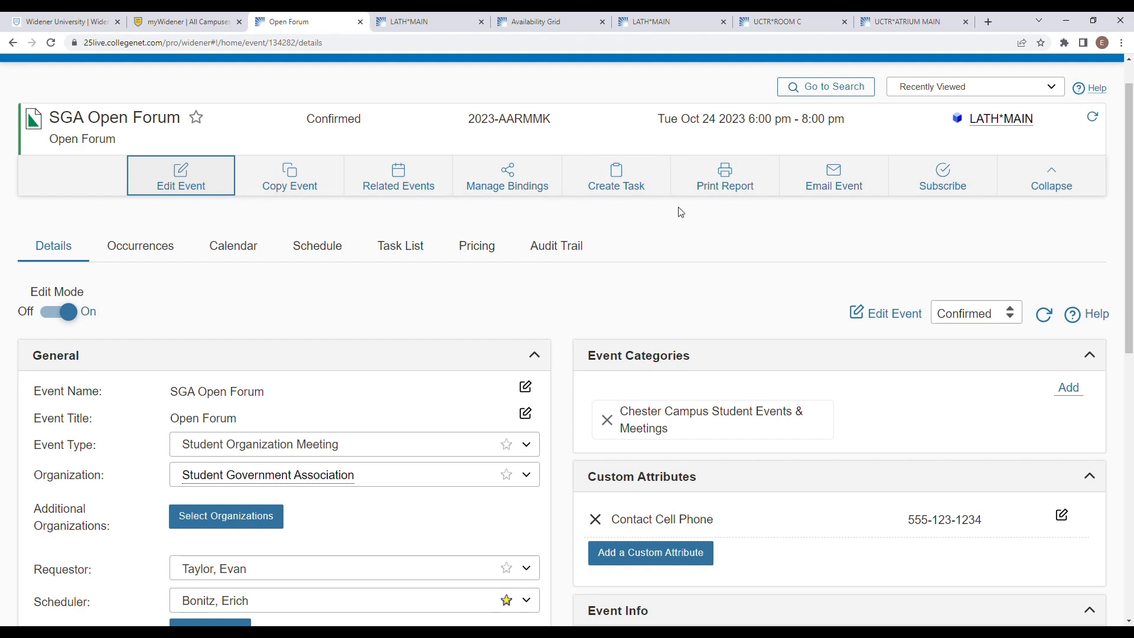
{"action": "left_click", "coordinate": [837, 178]}
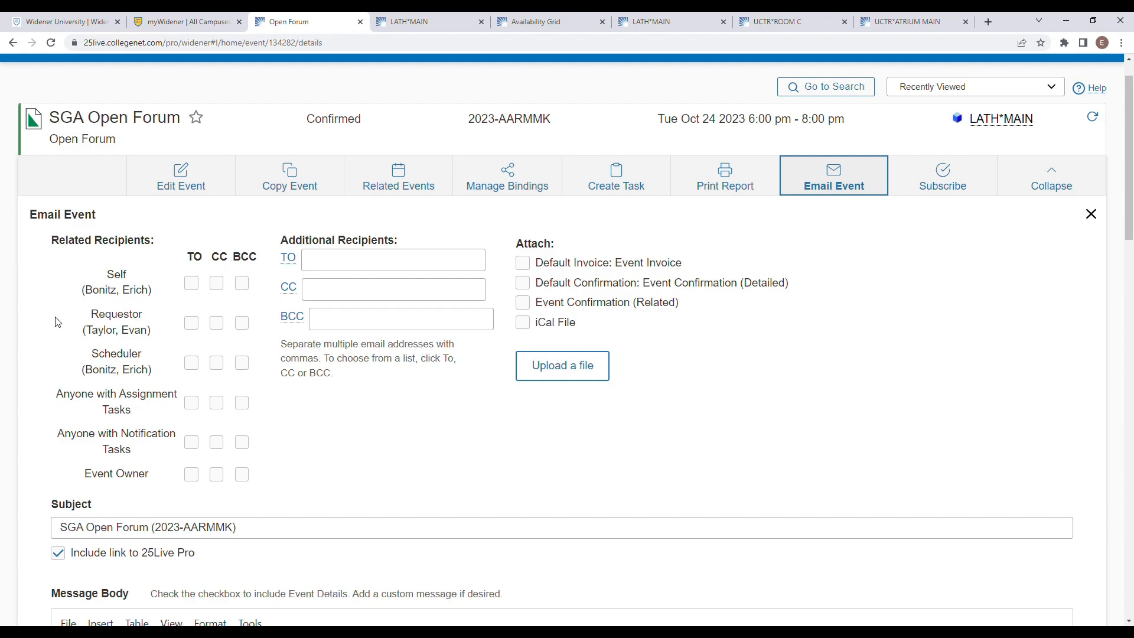
{"action": "left_click", "coordinate": [190, 323]}
{"action": "left_click", "coordinate": [217, 364]}
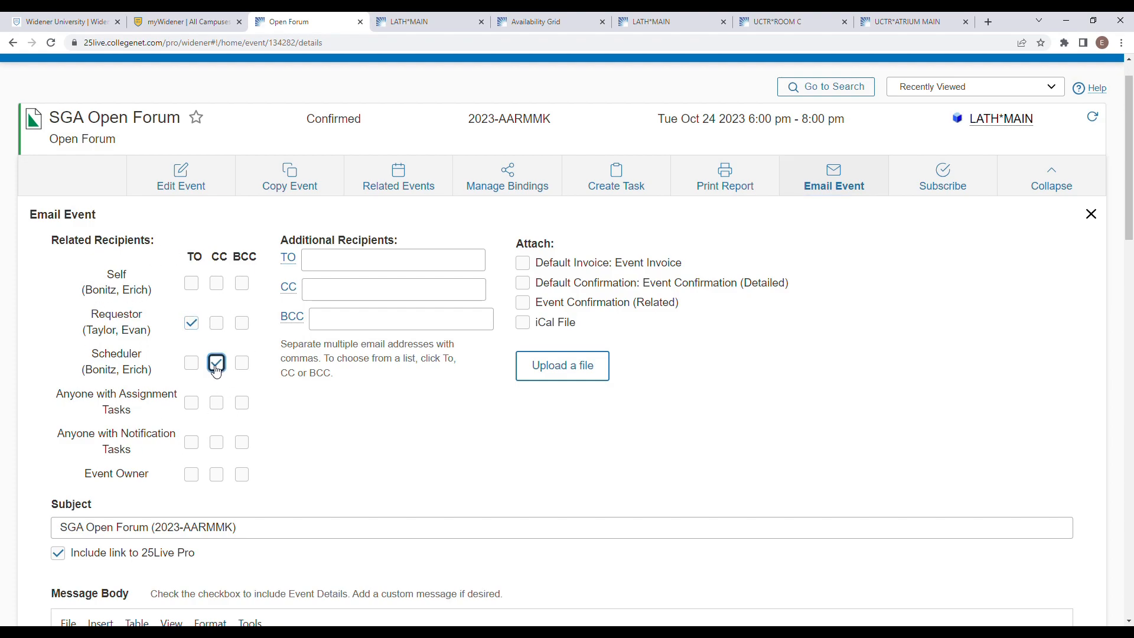
Step: Look at the Additional Recipients options, including the TO recipient picker, without adding anyone
{"action": "left_click", "coordinate": [331, 297]}
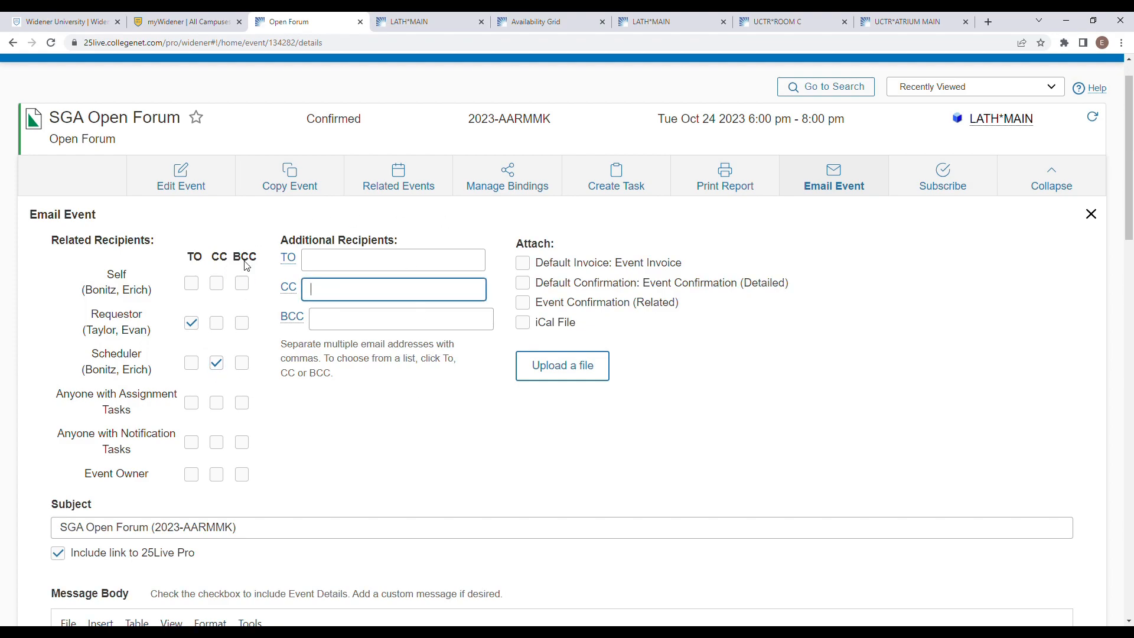
{"action": "left_click_drag", "start_coordinate": [281, 239], "coordinate": [403, 244]}
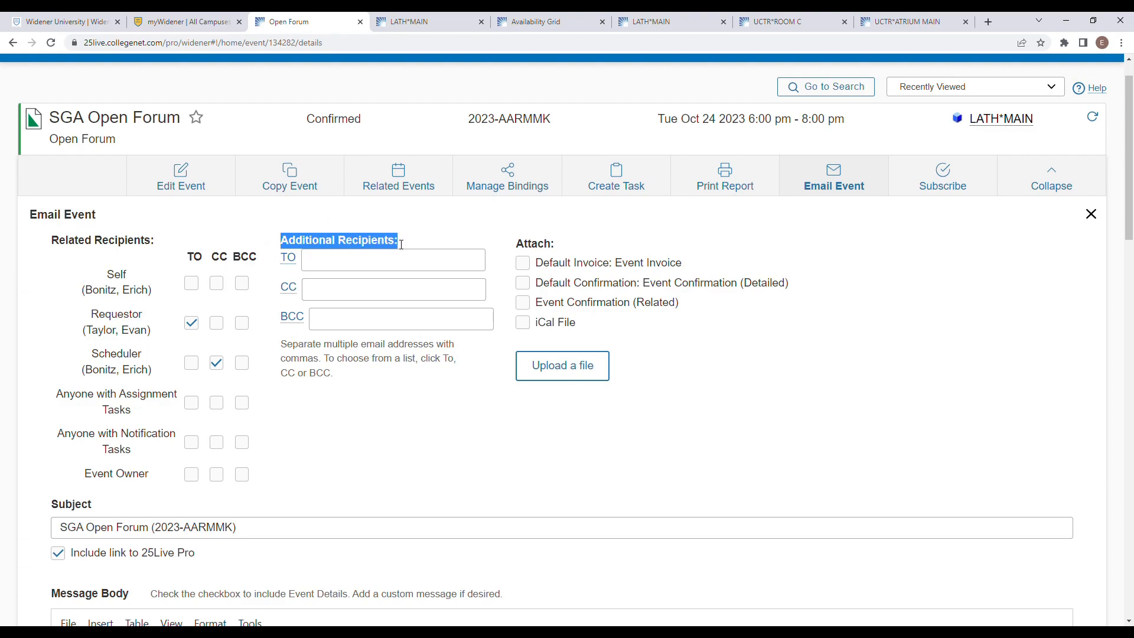
{"action": "left_click", "coordinate": [401, 244]}
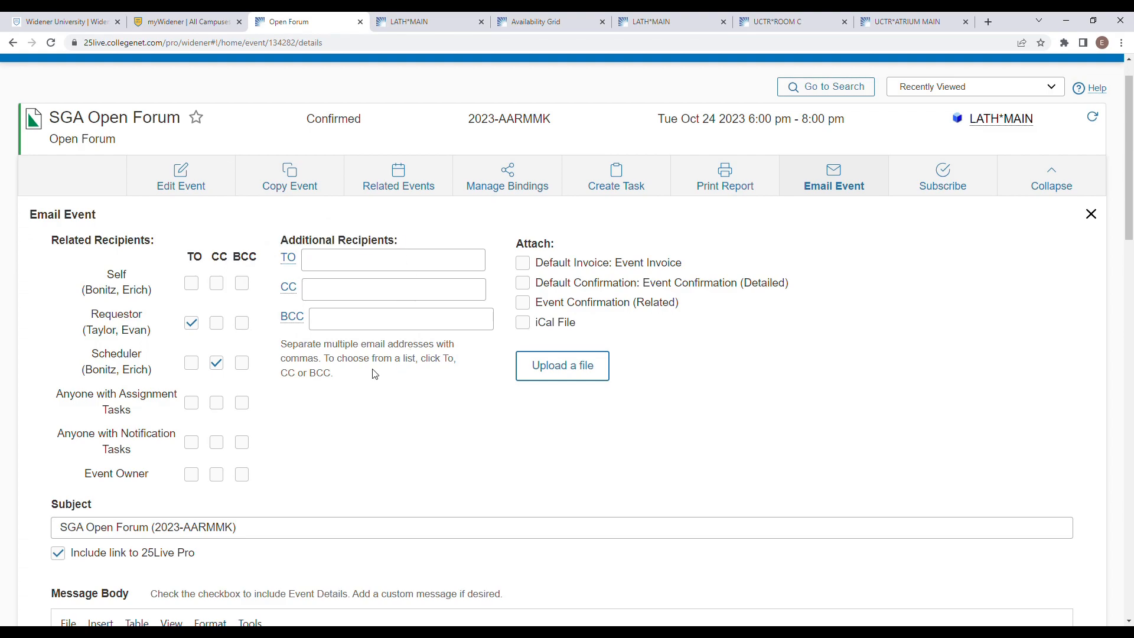
{"action": "left_click", "coordinate": [289, 259]}
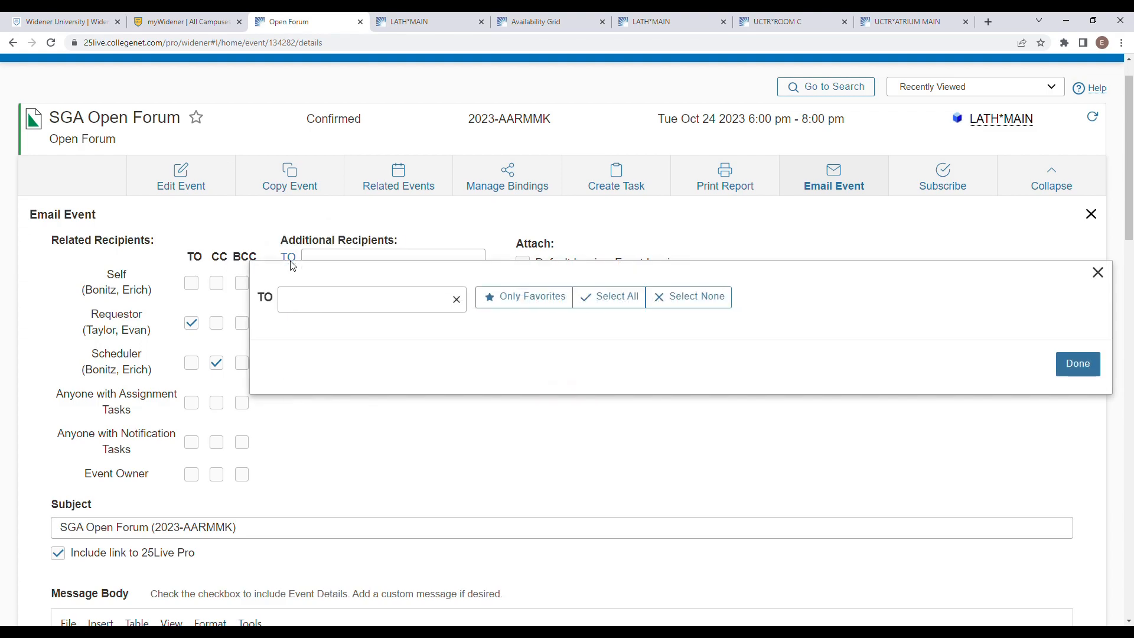
{"action": "left_click", "coordinate": [1097, 272]}
Step: Check the email's subject and message area, and attach Default Confirmation: Event Confirmation (Detailed)
{"action": "scroll", "coordinate": [482, 443], "scroll_direction": "down", "scroll_amount": 3}
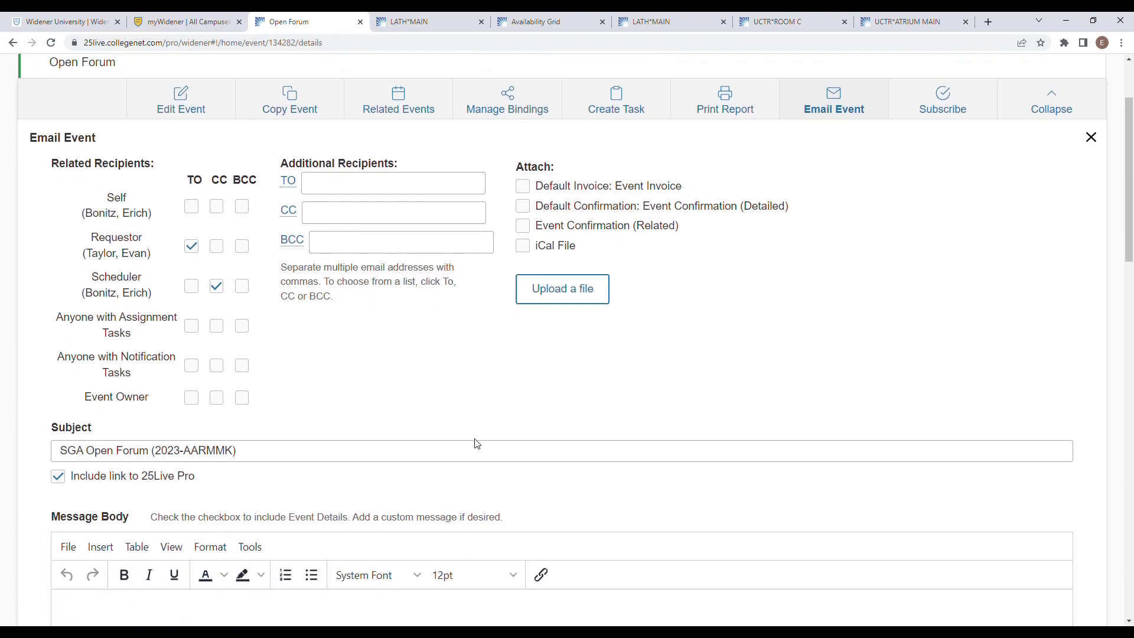
{"action": "left_click_drag", "start_coordinate": [237, 350], "coordinate": [60, 353]}
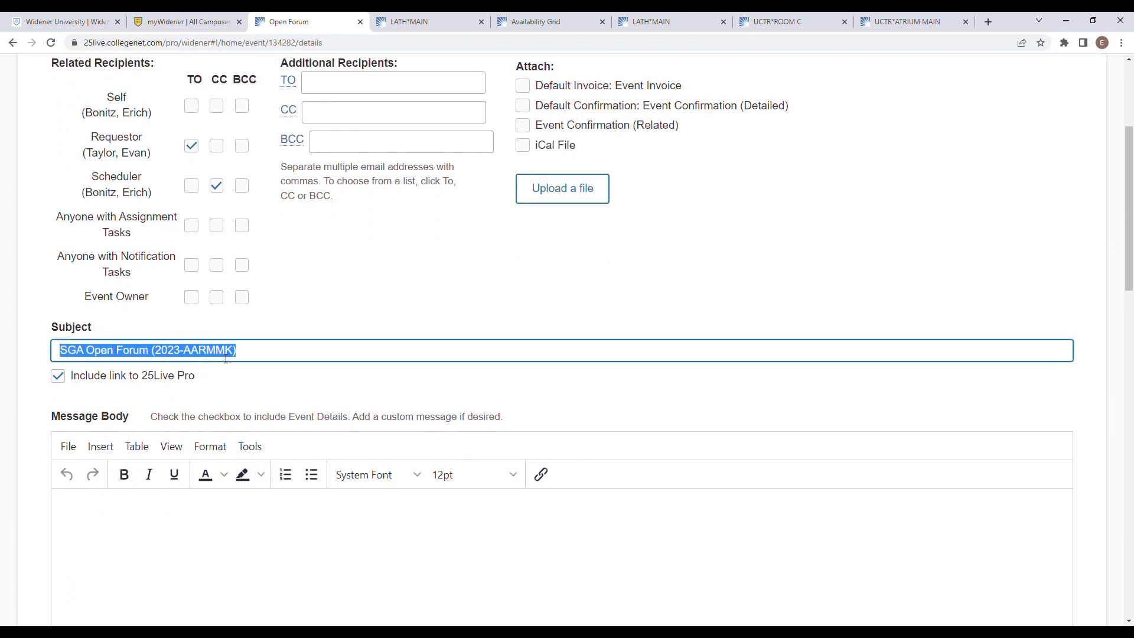
{"action": "left_click", "coordinate": [282, 382]}
{"action": "scroll", "coordinate": [266, 375], "scroll_direction": "down", "scroll_amount": 3}
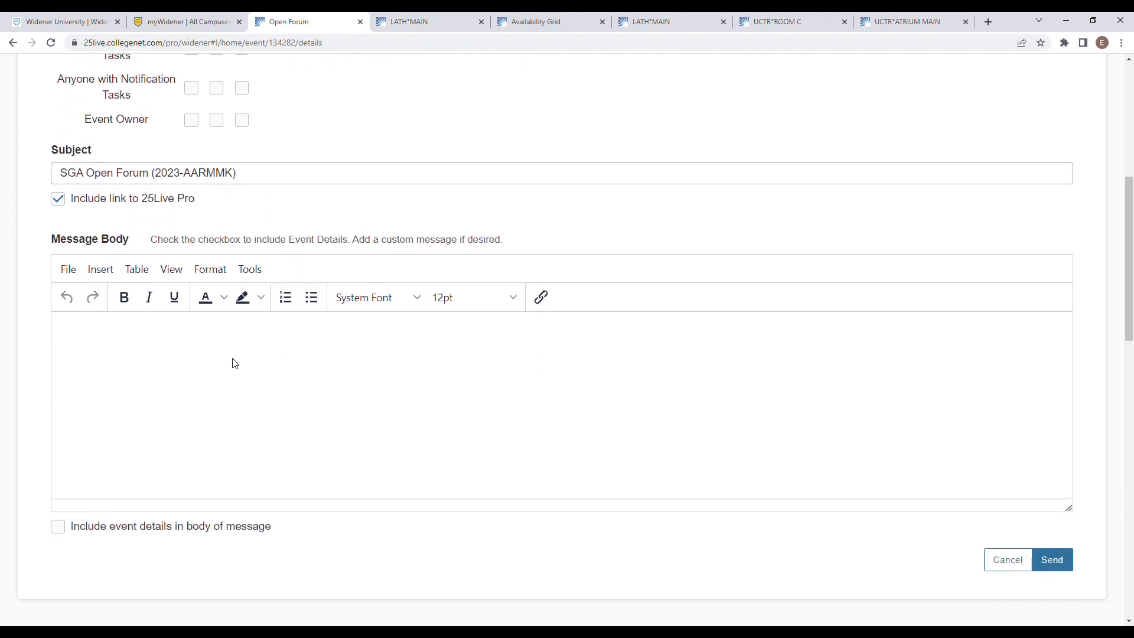
{"action": "scroll", "coordinate": [207, 413], "scroll_direction": "up", "scroll_amount": 4}
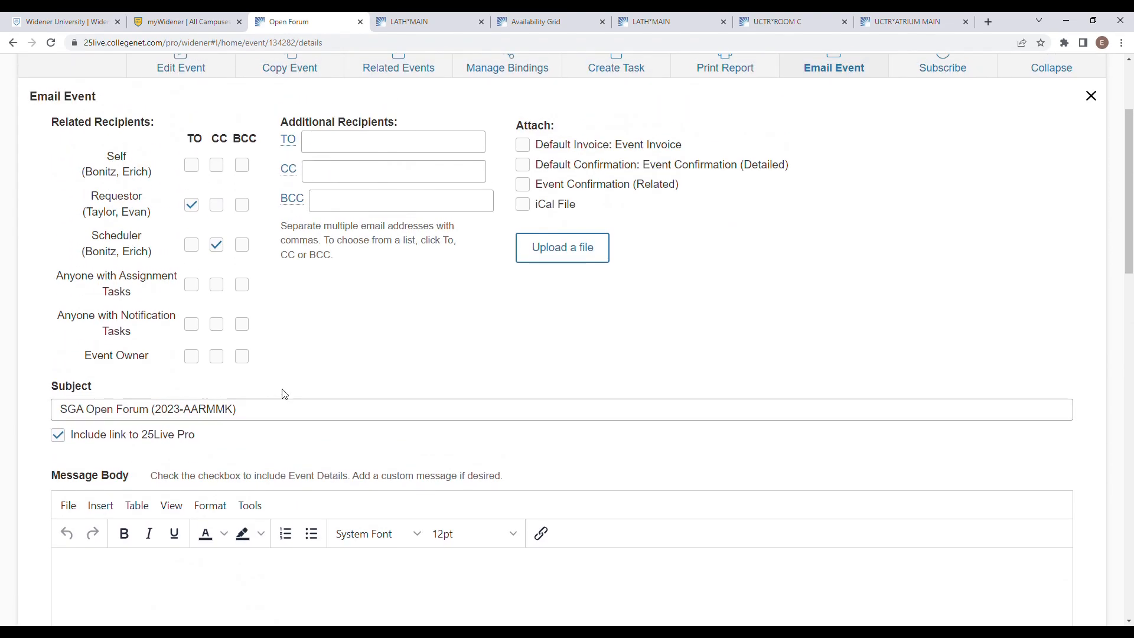
{"action": "scroll", "coordinate": [394, 348], "scroll_direction": "up", "scroll_amount": 1}
{"action": "left_click_drag", "start_coordinate": [814, 219], "coordinate": [564, 230]}
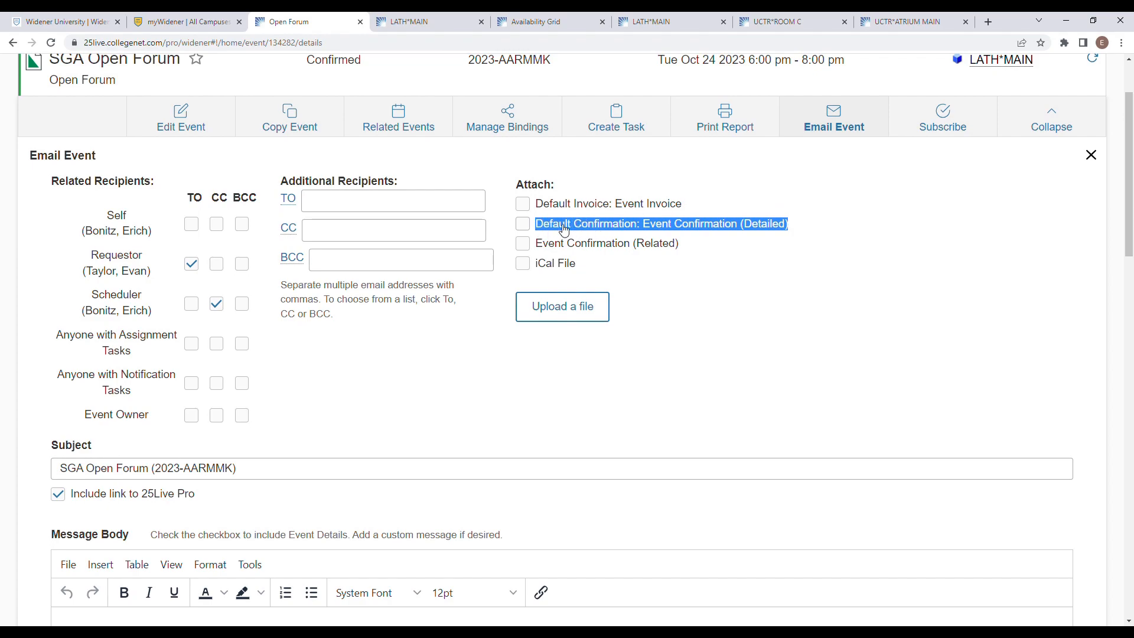
{"action": "left_click", "coordinate": [530, 226]}
Step: Write "Hi SGA," and below it "You will have to reach out to facilities and put in a work order for the layout of your SGA"
{"action": "scroll", "coordinate": [472, 406], "scroll_direction": "down", "scroll_amount": 5}
{"action": "left_click", "coordinate": [369, 354]}
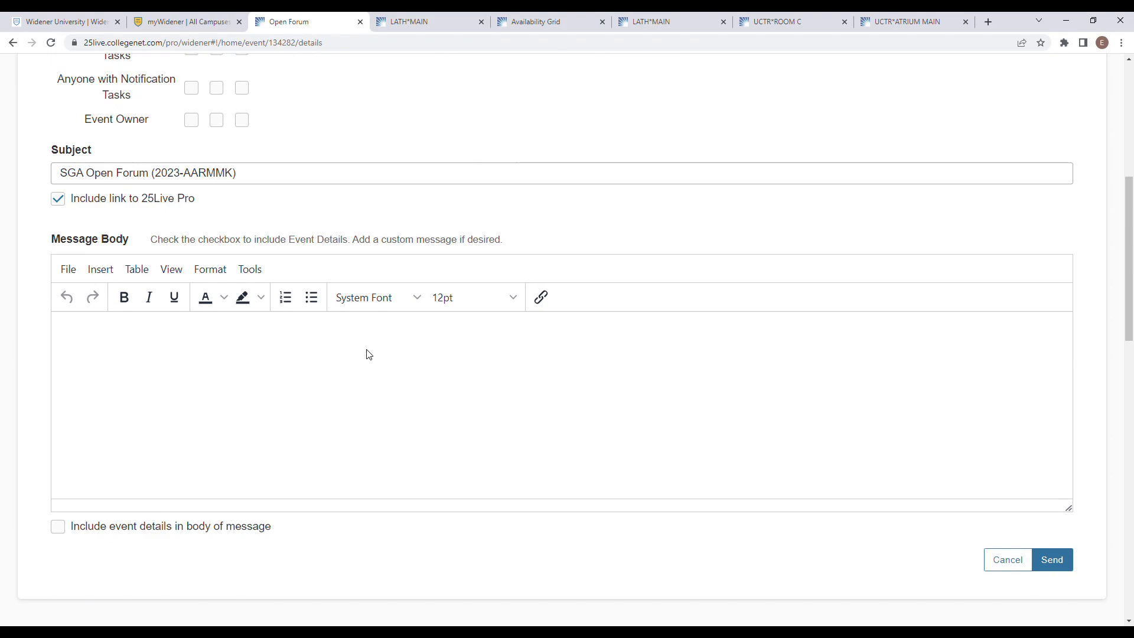
{"action": "type", "text": "Hi SGA,"}
{"action": "key", "text": "Return"}
{"action": "type", "text": "You will have to reach out to facilities"}
{"action": "key", "text": "BackSpace"}
{"action": "key", "text": "BackSpace"}
{"action": "key", "text": "BackSpace"}
{"action": "key", "text": "BackSpace"}
{"action": "key", "text": "BackSpace"}
{"action": "key", "text": "BackSpace"}
{"action": "key", "text": "BackSpace"}
{"action": "key", "text": "BackSpace"}
{"action": "key", "text": "BackSpace"}
{"action": "key", "text": "BackSpace"}
{"action": "key", "text": "BackSpace"}
{"action": "key", "text": "BackSpace"}
{"action": "key", "text": "BackSpace"}
{"action": "key", "text": "BackSpace"}
{"action": "key", "text": "BackSpace"}
{"action": "key", "text": "BackSpace"}
{"action": "key", "text": "BackSpace"}
{"action": "key", "text": "BackSpace"}
{"action": "key", "text": "BackSpace"}
{"action": "key", "text": "BackSpace"}
{"action": "type", "text": "Hi SGA,"}
{"action": "key", "text": "Return"}
{"action": "type", "text": "You will have to reach out to facilities"}
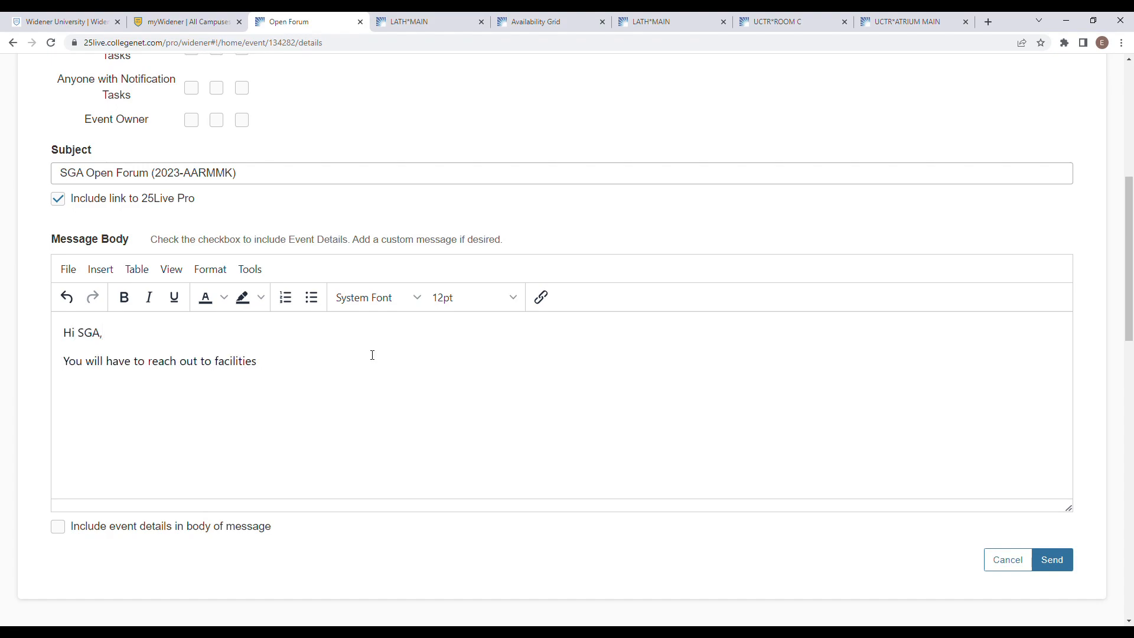
{"action": "type", "text": " and put in a work order for the layout of your SGA"}
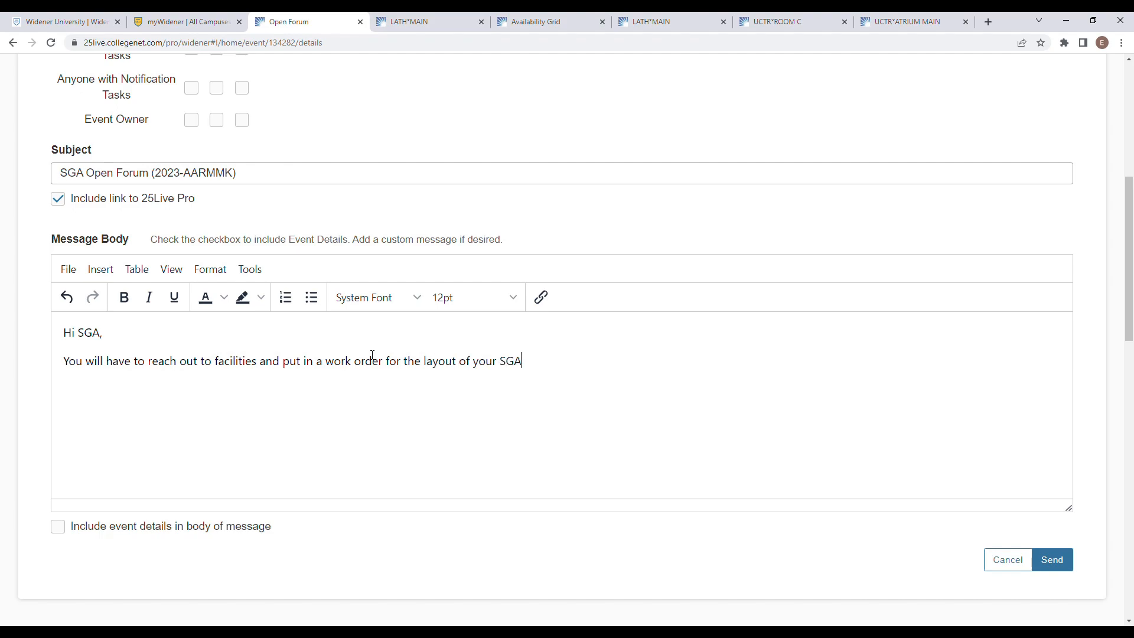
Step: Finish the message with "Open Forum event. You can fill out the work order form by clicking this link." and hyperlink "link" to the copied URL
{"action": "type", "text": " Open Forum event. You can fill out the work order form by clicking this link:"}
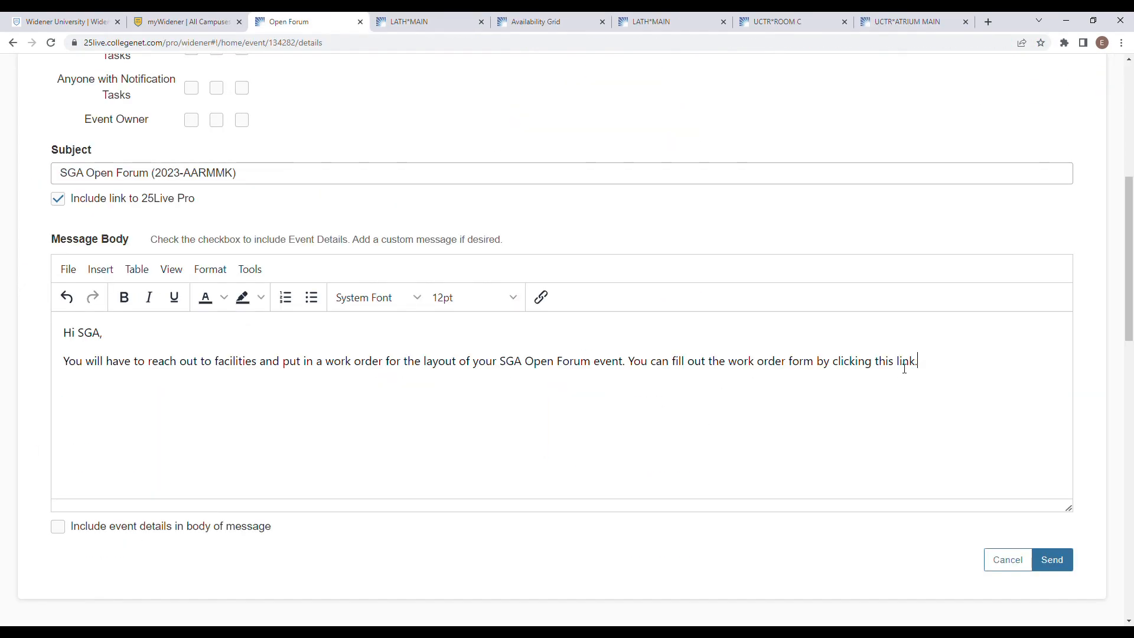
{"action": "double_click", "coordinate": [905, 361]}
{"action": "left_click", "coordinate": [541, 297]}
{"action": "key", "text": "ctrl+v"}
{"action": "left_click", "coordinate": [703, 453]}
Step: Include the event details in the body of the message and send the email, collapsing the notification
{"action": "left_click", "coordinate": [58, 526]}
{"action": "left_click_drag", "start_coordinate": [269, 528], "coordinate": [71, 531]}
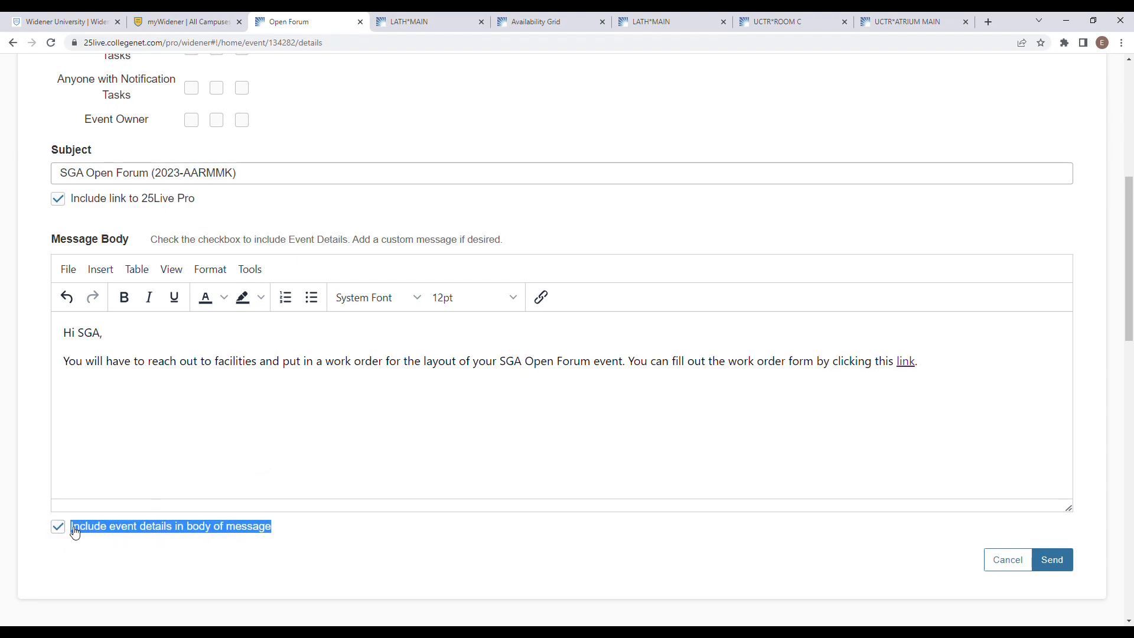
{"action": "left_click", "coordinate": [204, 550]}
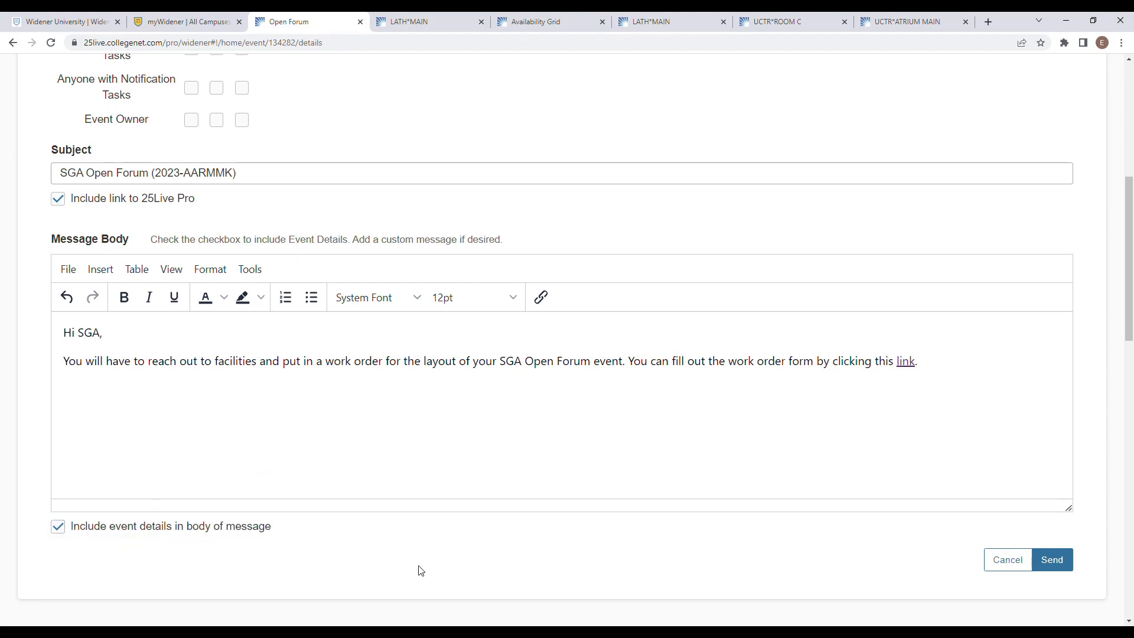
{"action": "left_click", "coordinate": [1052, 559]}
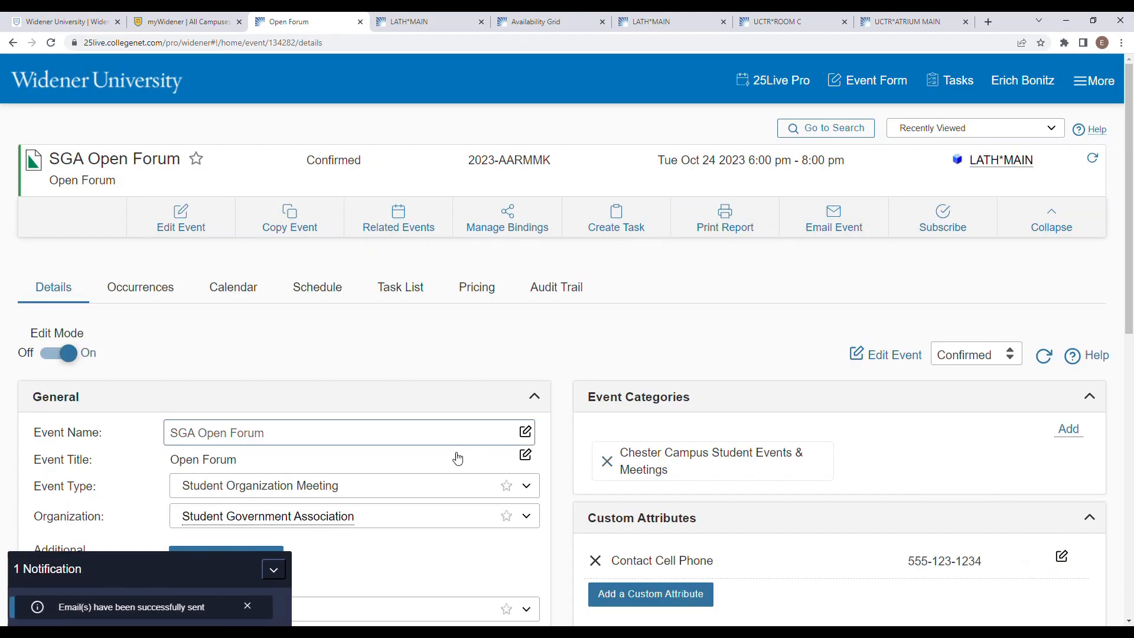
{"action": "left_click", "coordinate": [273, 569]}
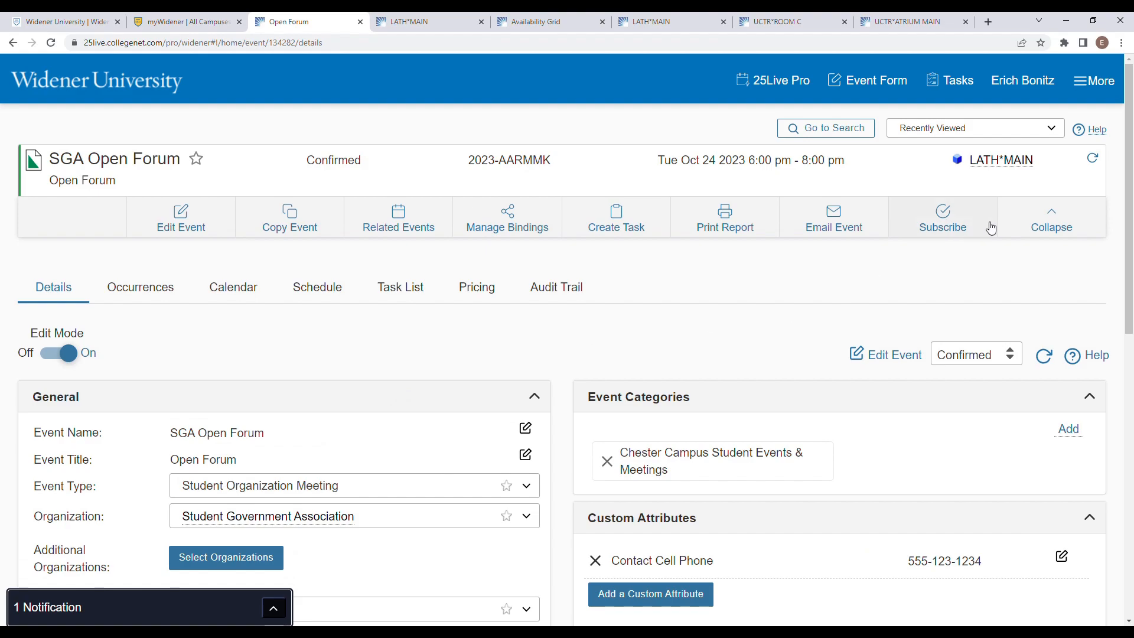
Step: Examine the event's Audit Trail for its recorded changes, dismiss the notification and return to the event details
{"action": "left_click", "coordinate": [1052, 219]}
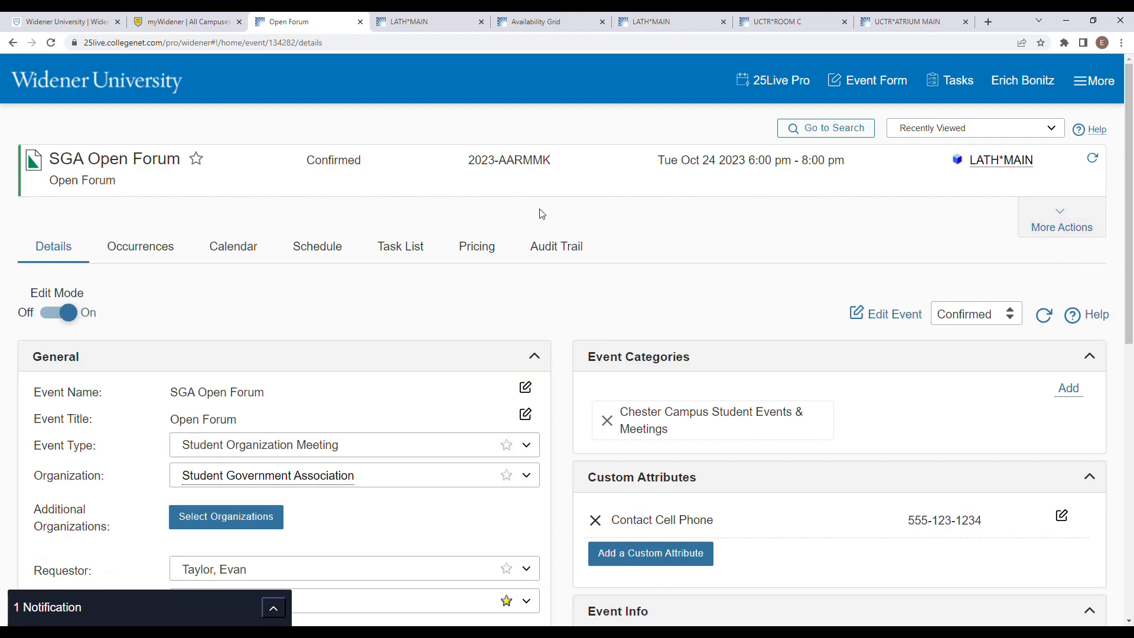
{"action": "left_click", "coordinate": [552, 248]}
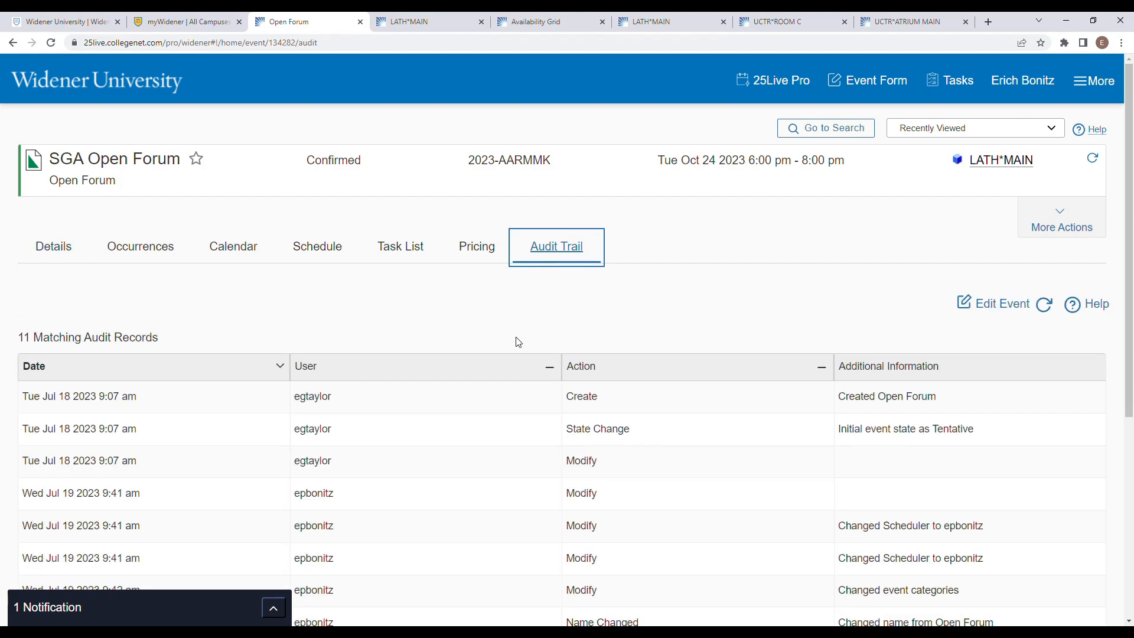
{"action": "scroll", "coordinate": [479, 329], "scroll_direction": "down", "scroll_amount": 4}
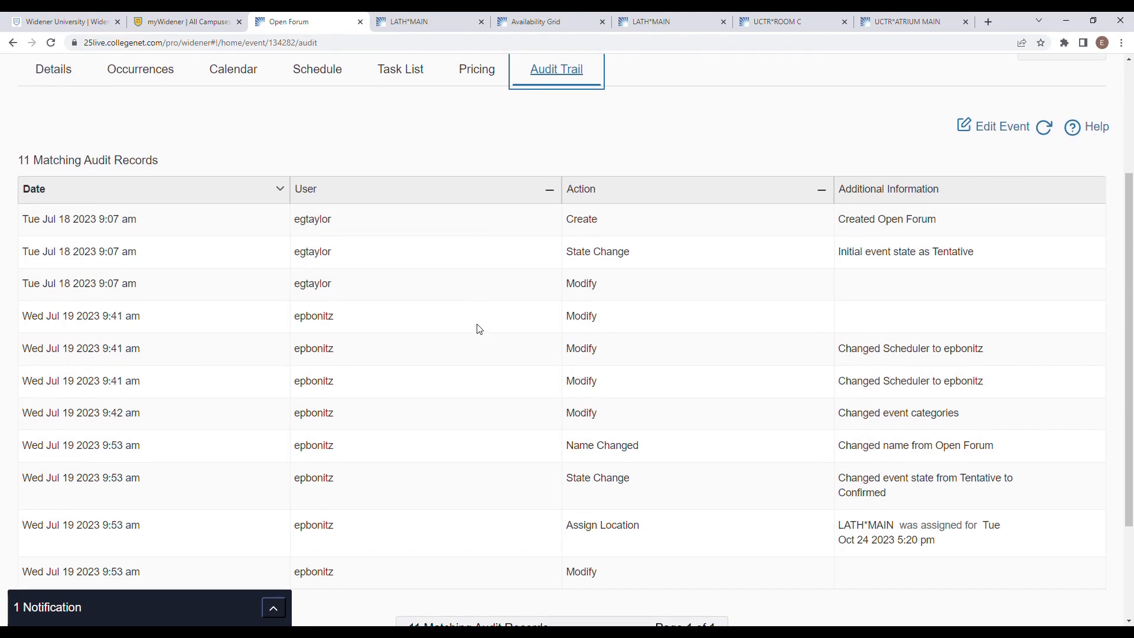
{"action": "scroll", "coordinate": [479, 329], "scroll_direction": "up", "scroll_amount": 1}
{"action": "left_click", "coordinate": [273, 608]}
{"action": "left_click", "coordinate": [252, 608]}
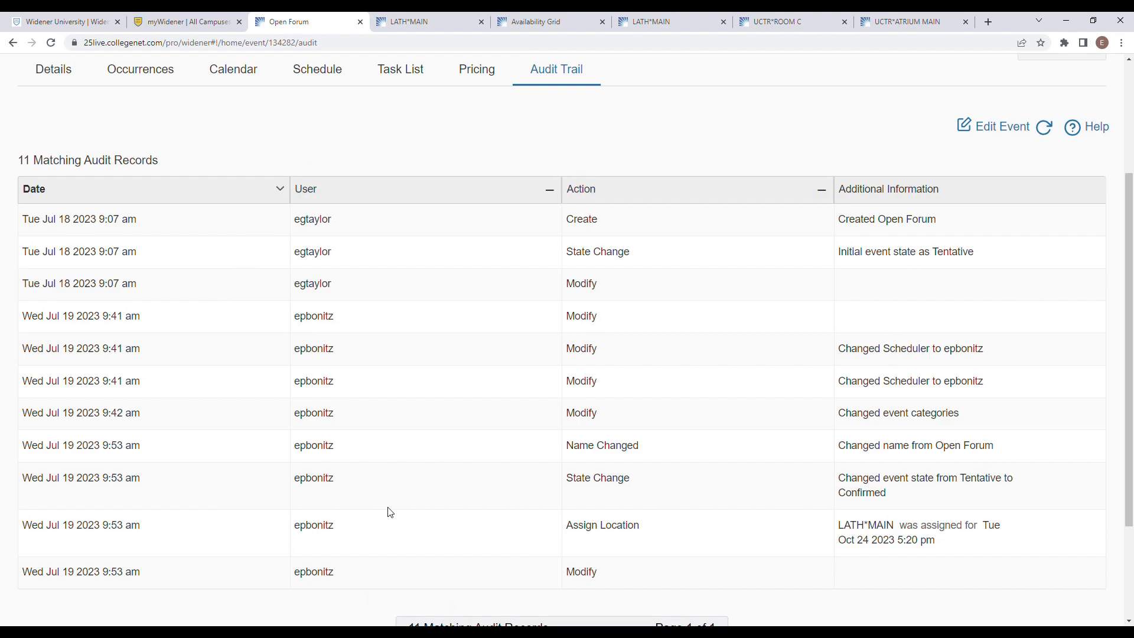
{"action": "scroll", "coordinate": [434, 494], "scroll_direction": "up", "scroll_amount": 3}
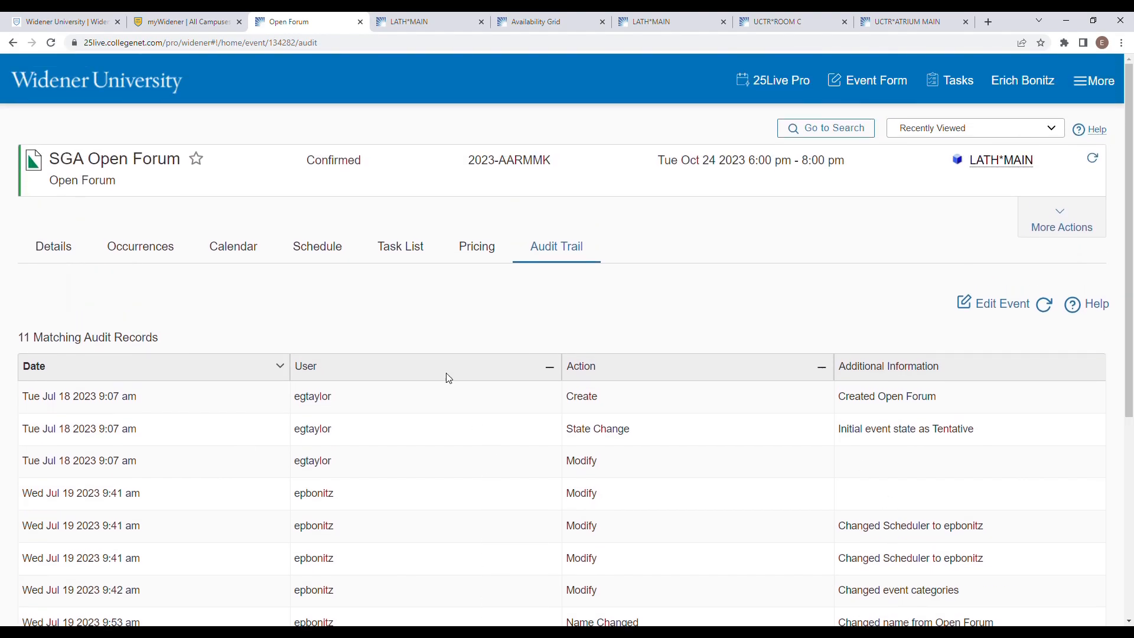
{"action": "left_click", "coordinate": [62, 248]}
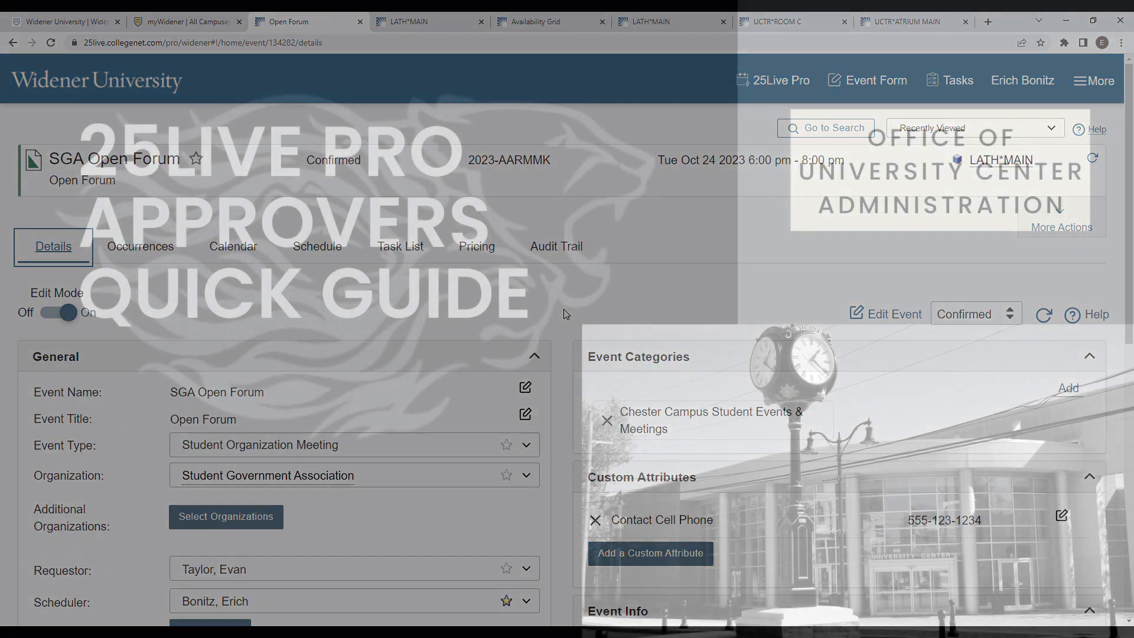